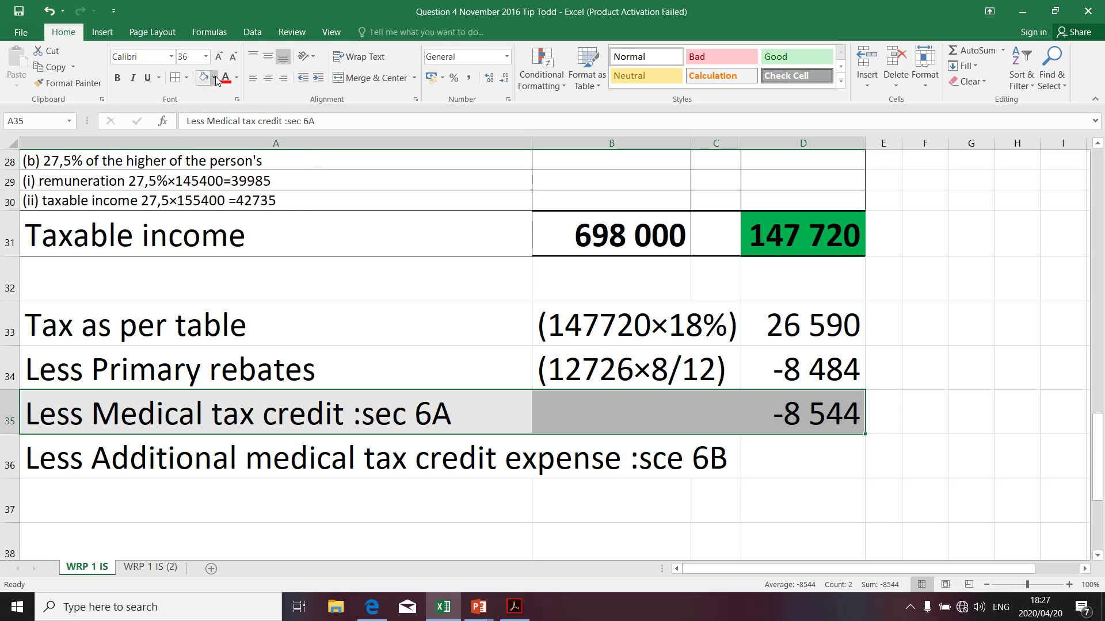
# - Remove the fill from the medical tax credit row A35:D35 and fill cell A36 with standard green
pyautogui.click(213, 78)
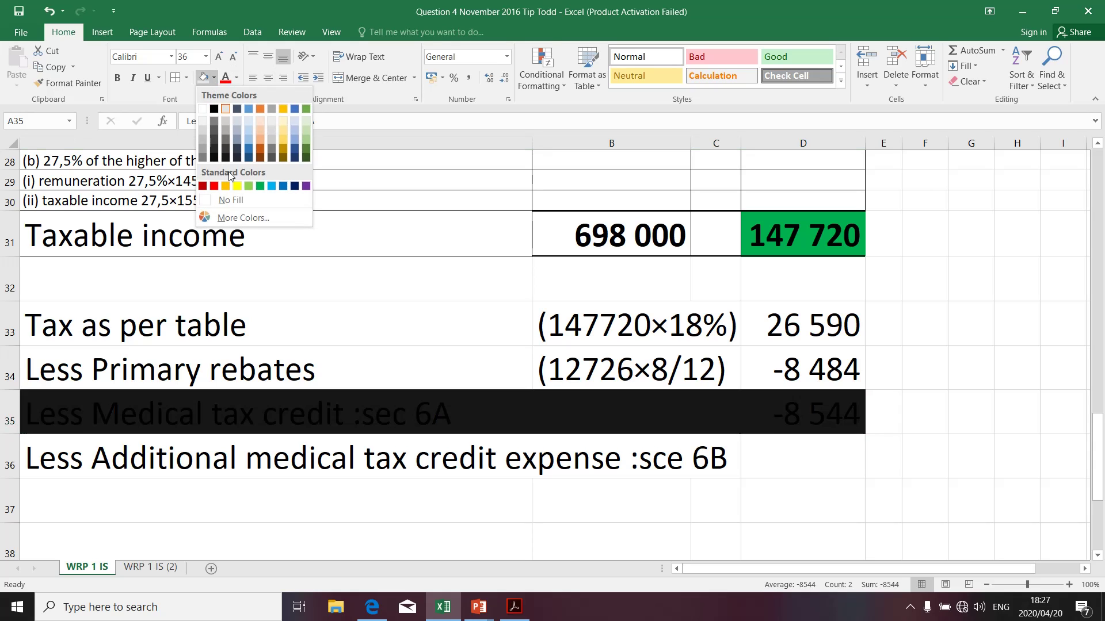
pyautogui.click(230, 199)
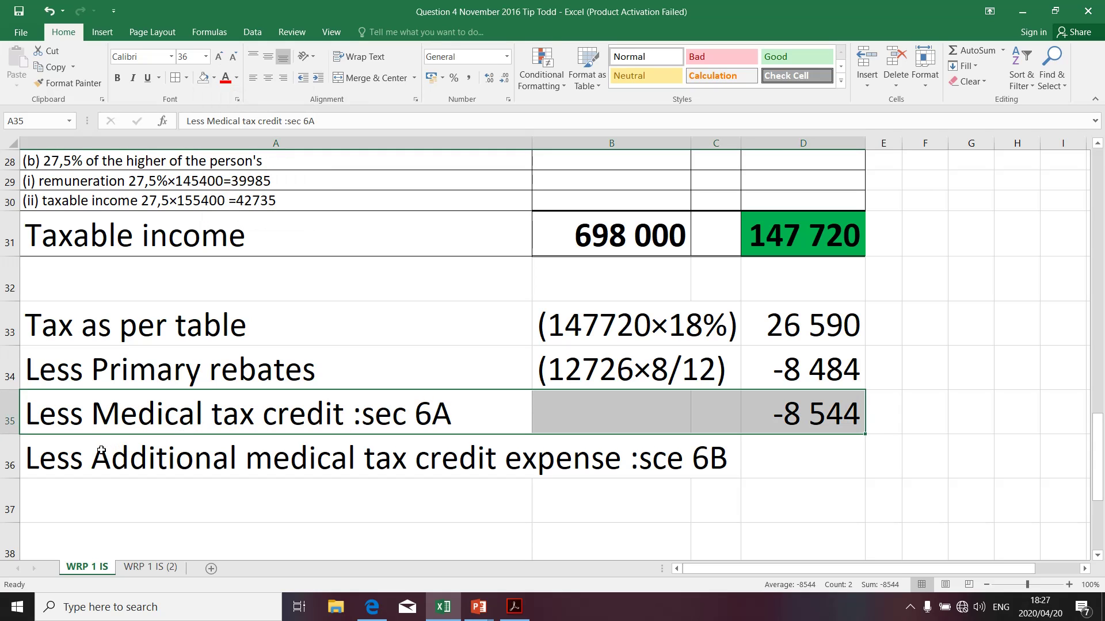
pyautogui.click(76, 454)
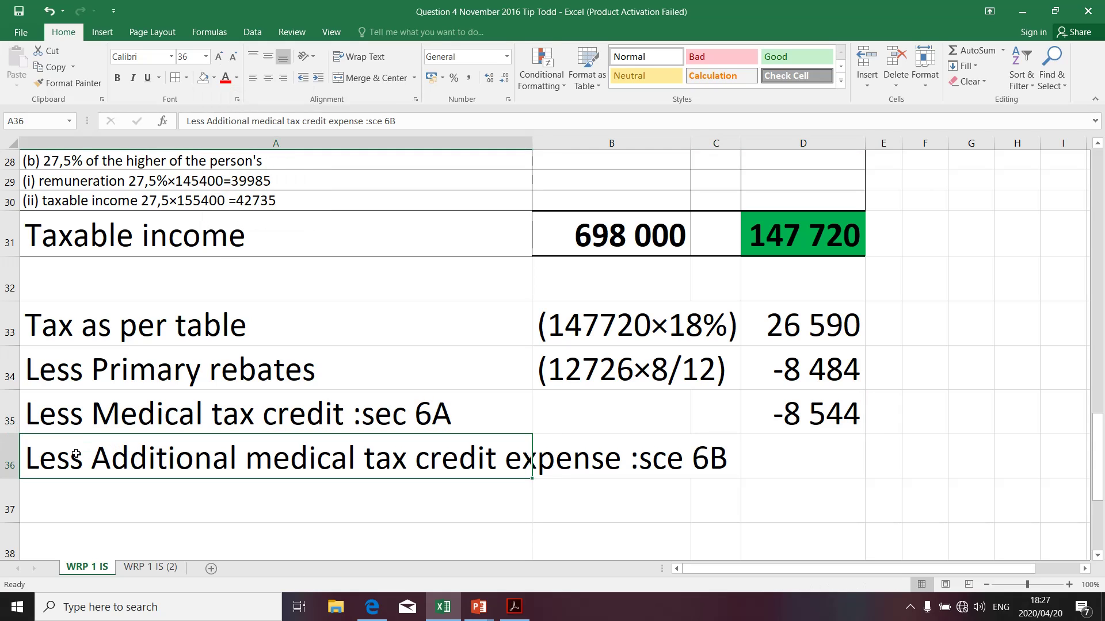
pyautogui.click(213, 77)
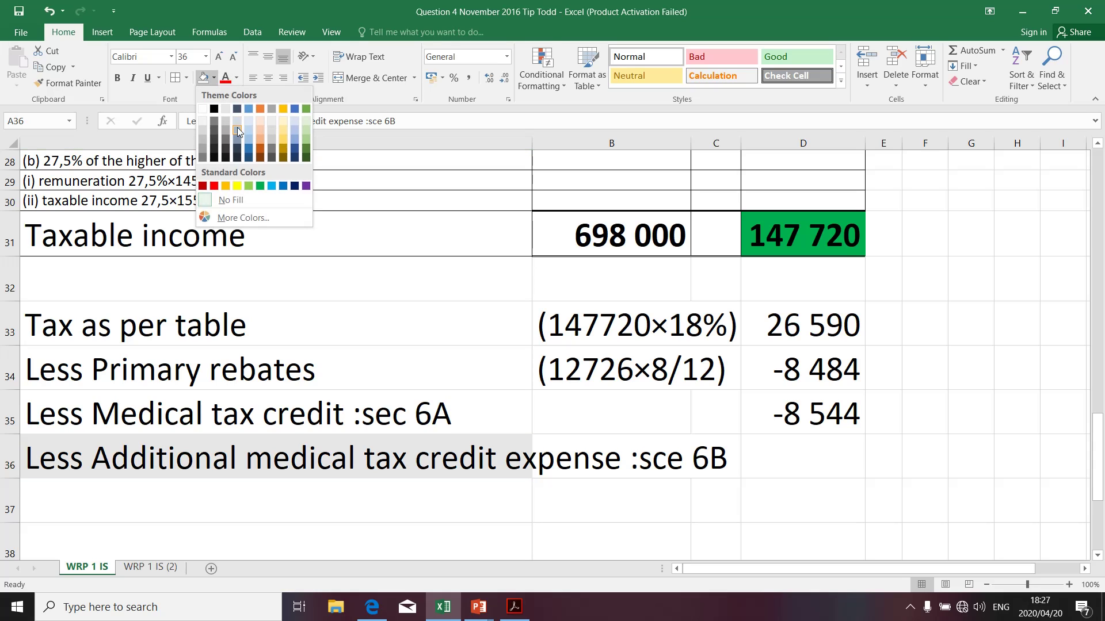
pyautogui.click(259, 185)
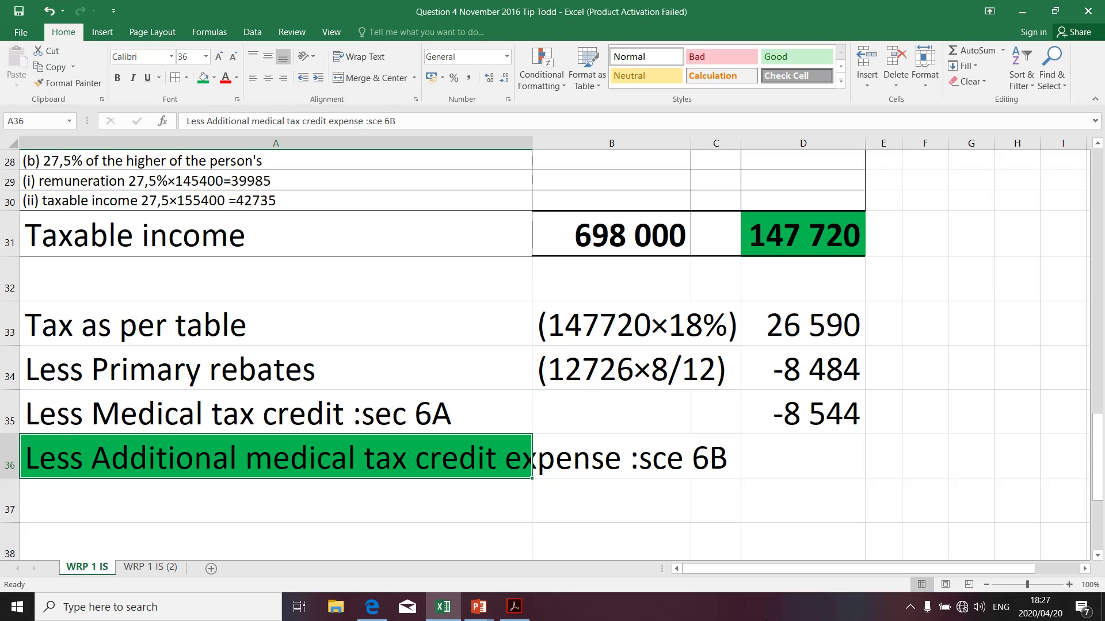
# - Edit the section reference in the A36 label so it reads "Less Additional medical tax credit expense :ssec 6B"
pyautogui.click(382, 122)
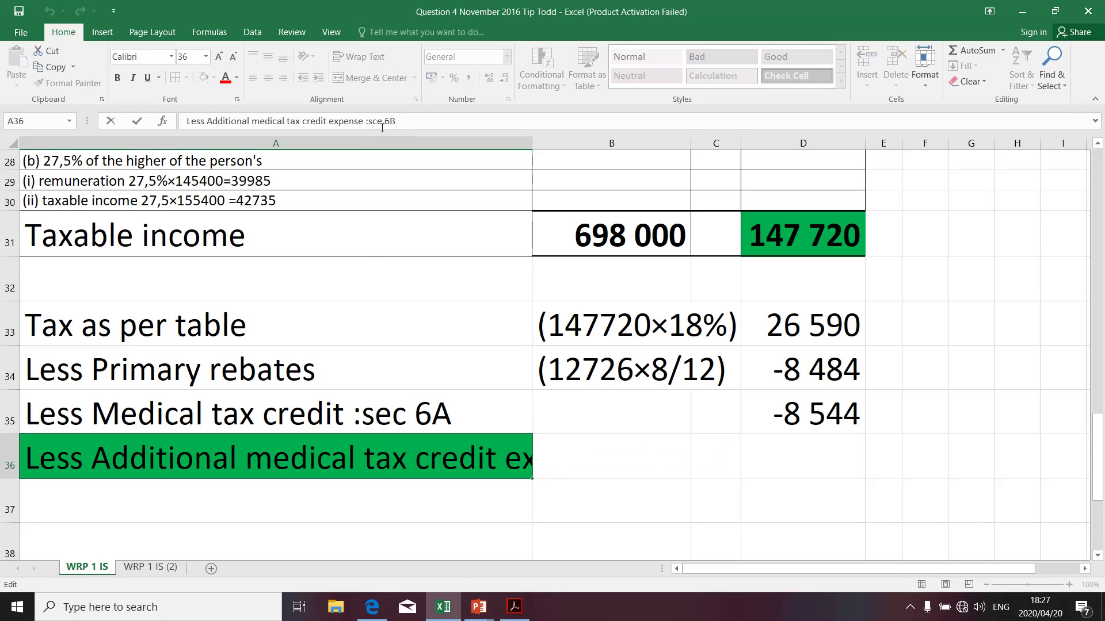
pyautogui.press('BackSpace')
pyautogui.press('BackSpace')
pyautogui.write('s')
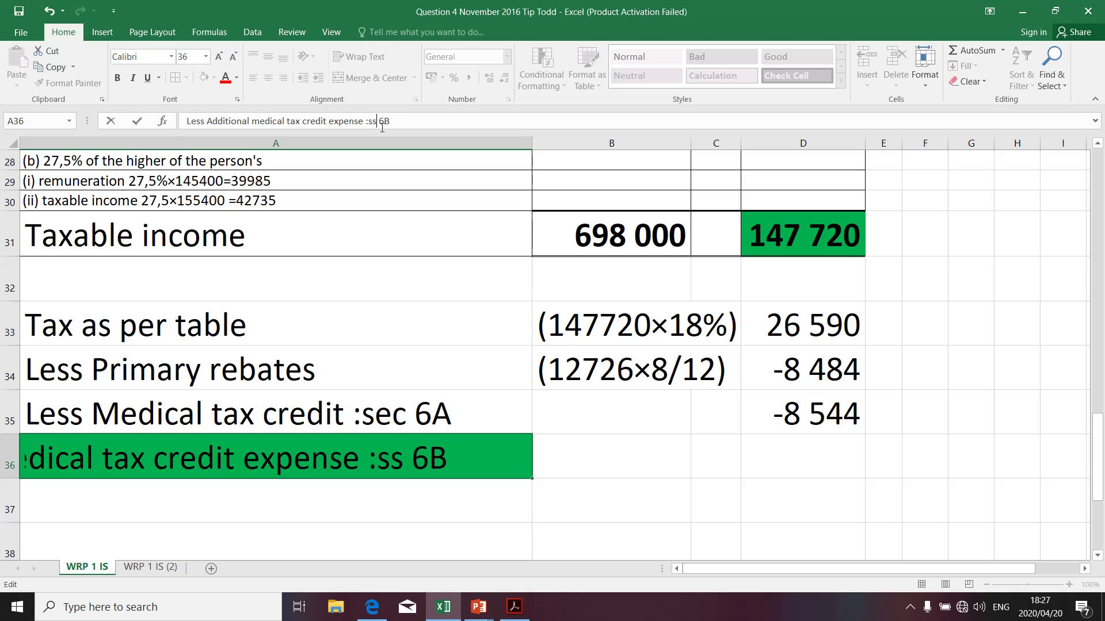
pyautogui.write('ec')
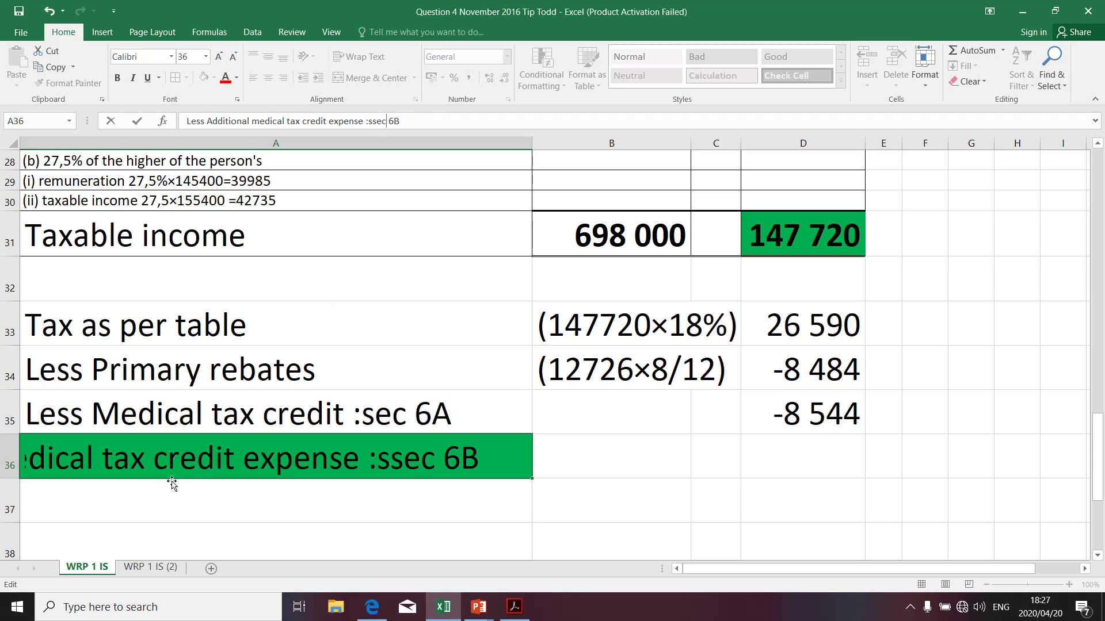
# - Begin the label "Contributions (" in cell A37 below the additional medical tax credit row
pyautogui.click(108, 511)
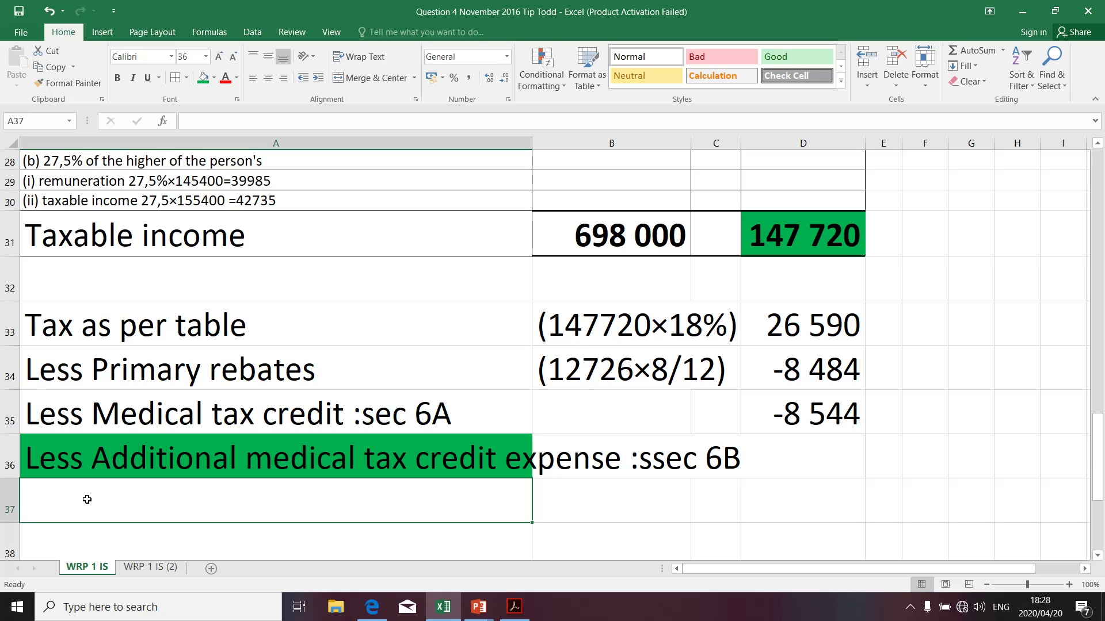
pyautogui.write('Contribu')
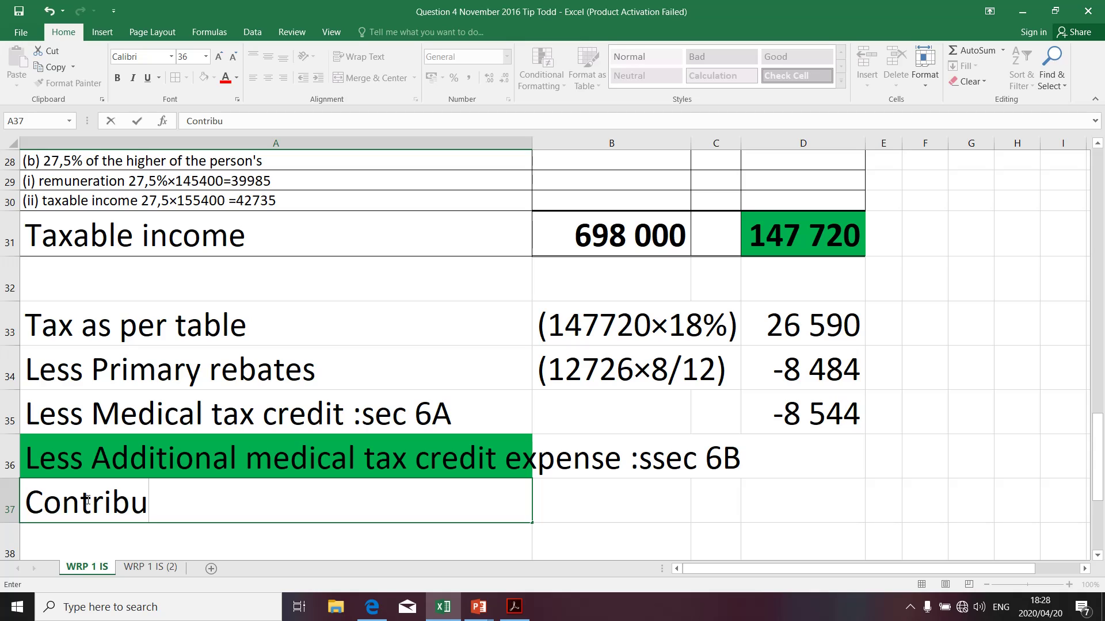
pyautogui.write('tions')
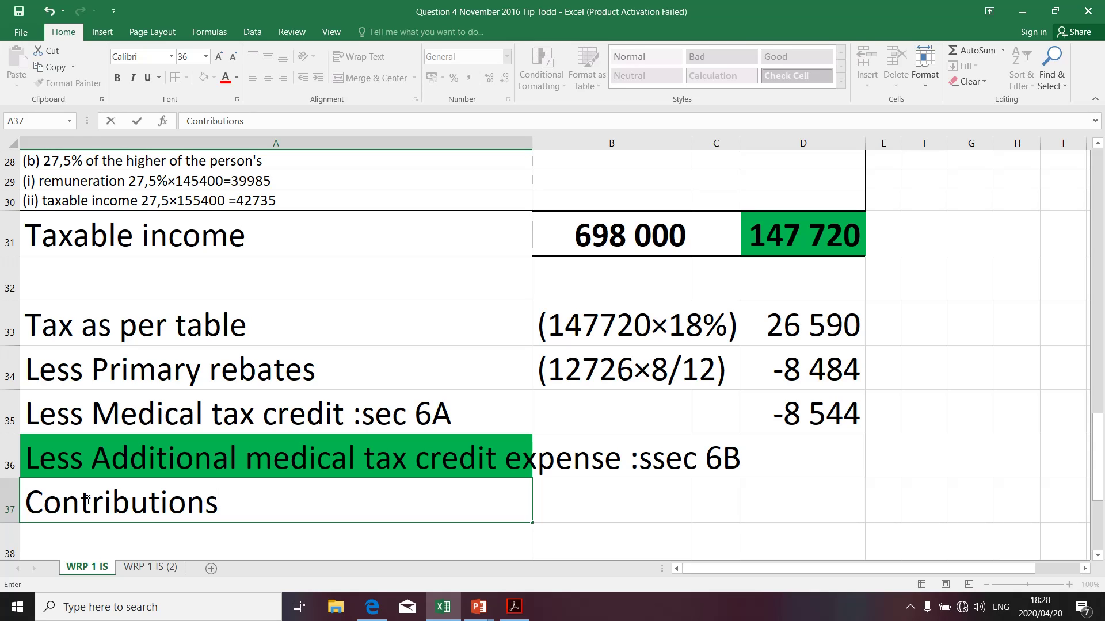
pyautogui.write(' (')
# - Switch to the N6 Income Tax November 2016 PDF in Edge and highlight "Contributions paid to medical aid fund: Self" in pink
pyautogui.hotkey('alt', 'Tab')
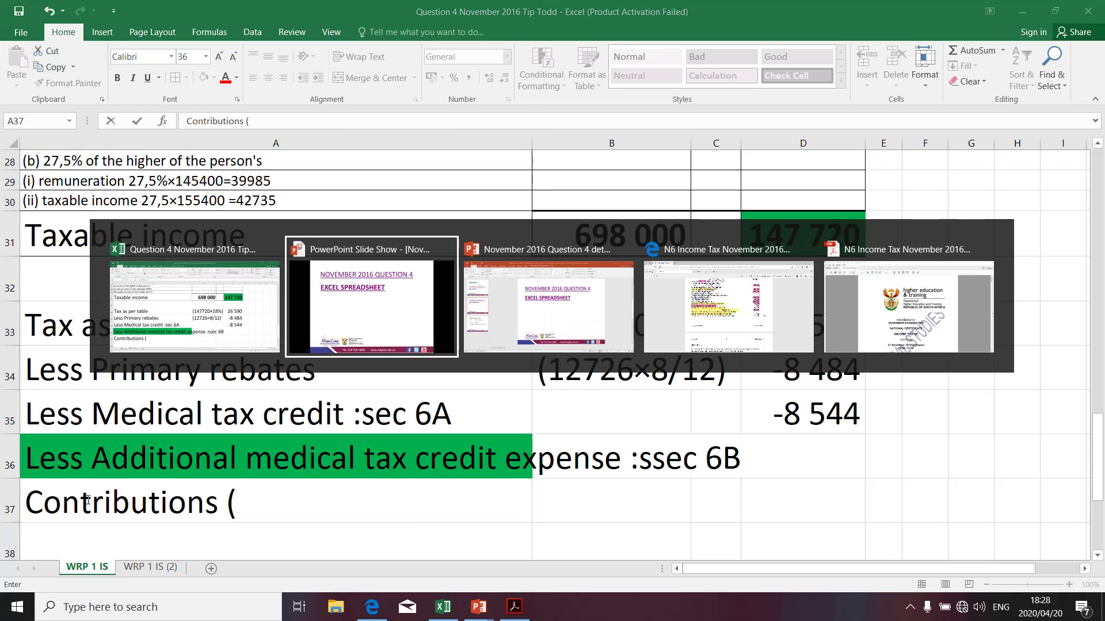
pyautogui.press('Tab')
pyautogui.press('Tab')
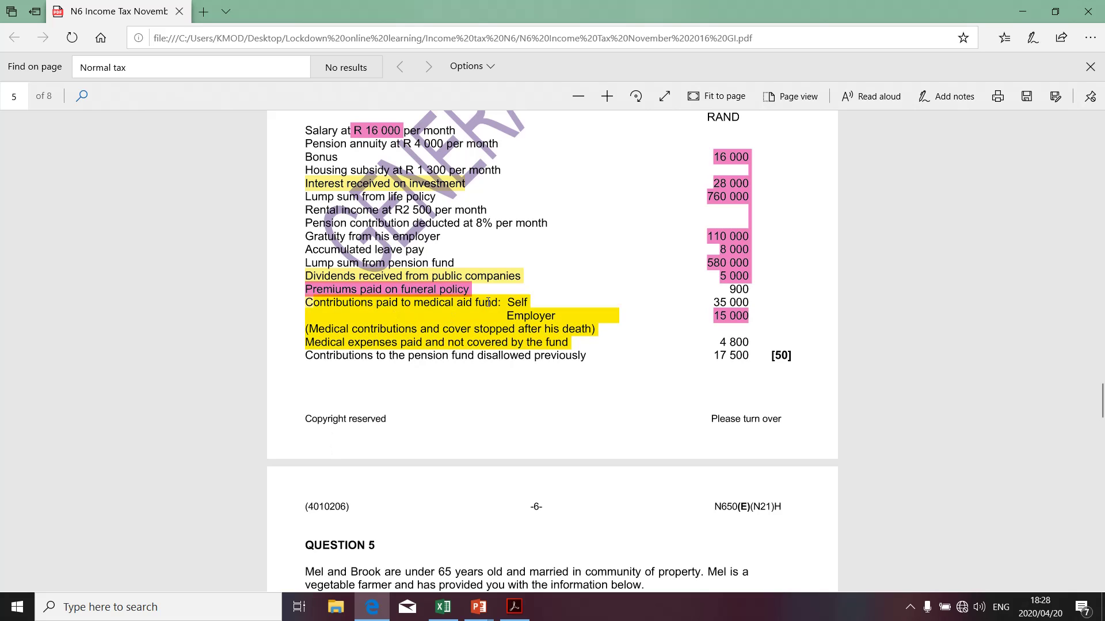
pyautogui.moveTo(317, 299); pyautogui.dragTo(519, 303)
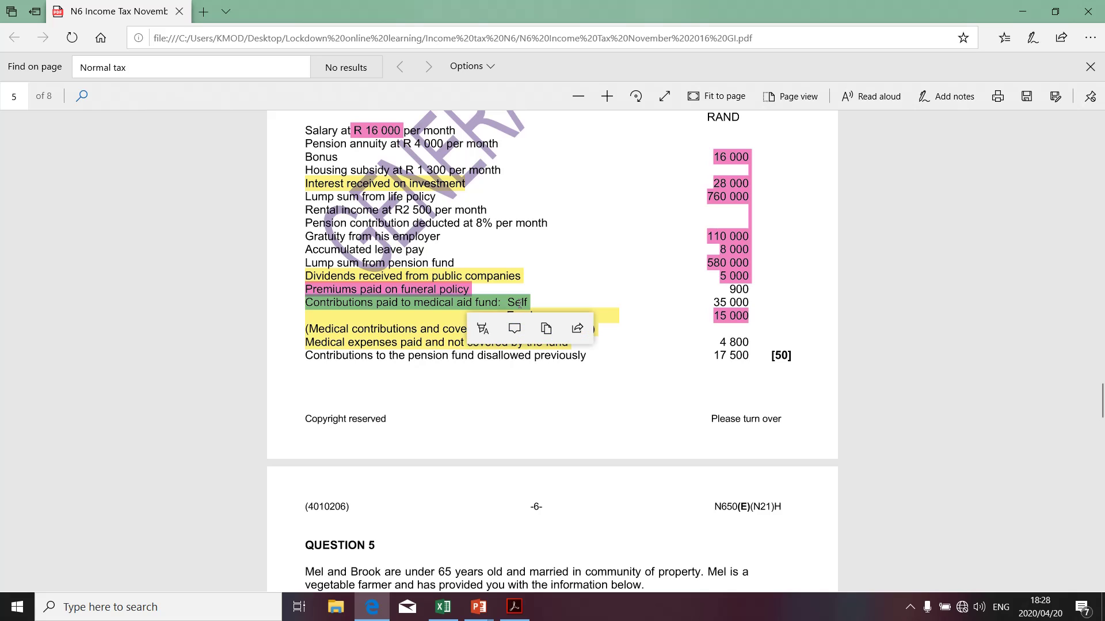
pyautogui.click(482, 331)
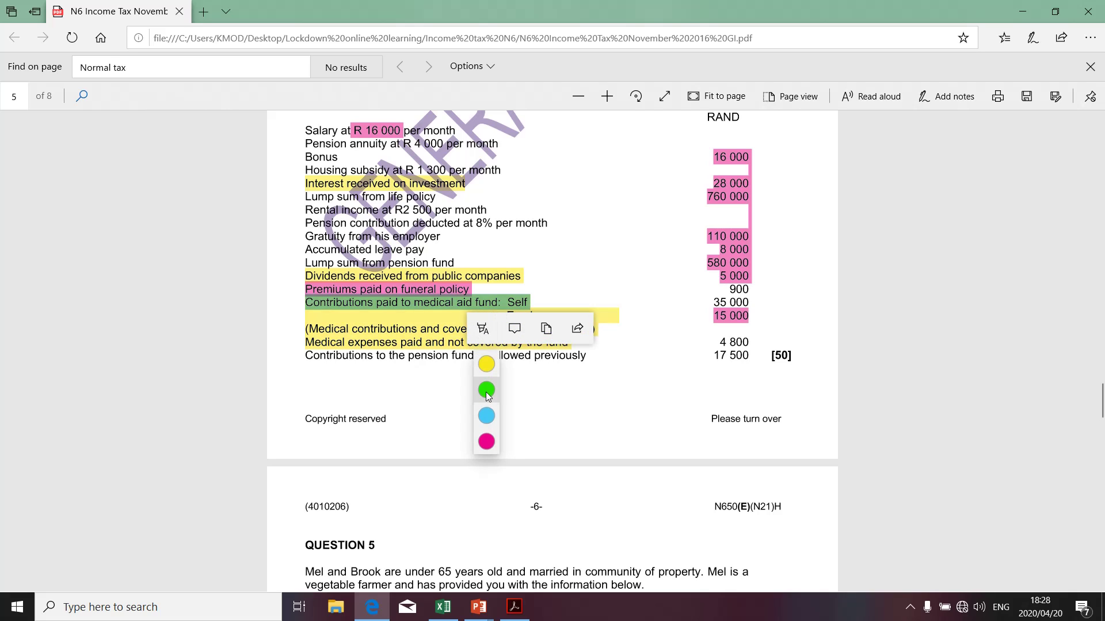
pyautogui.click(486, 441)
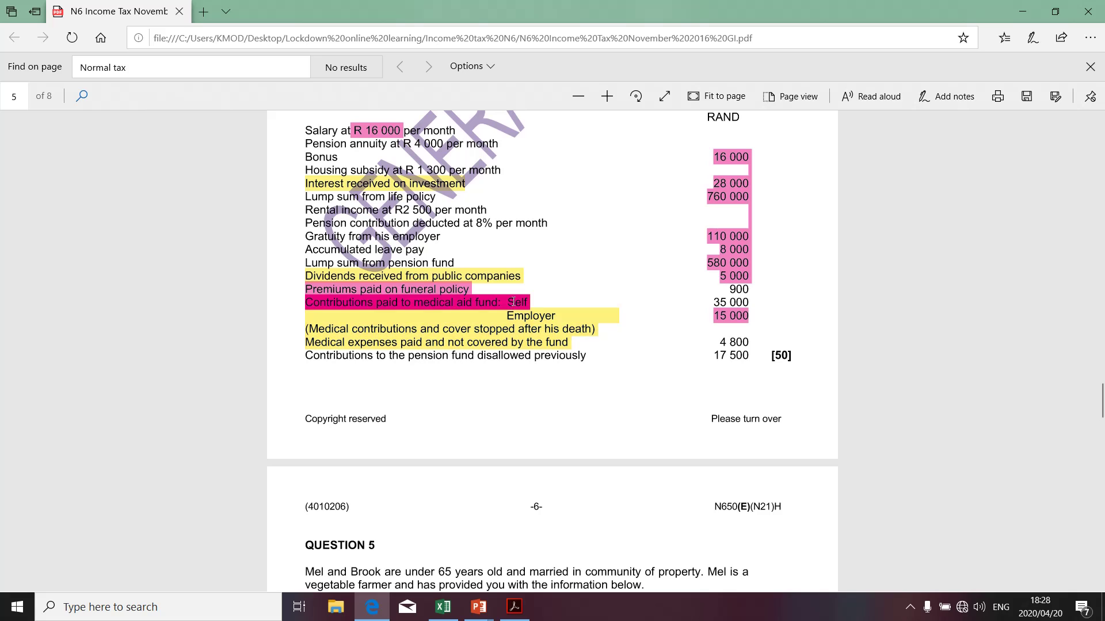
pyautogui.click(353, 313)
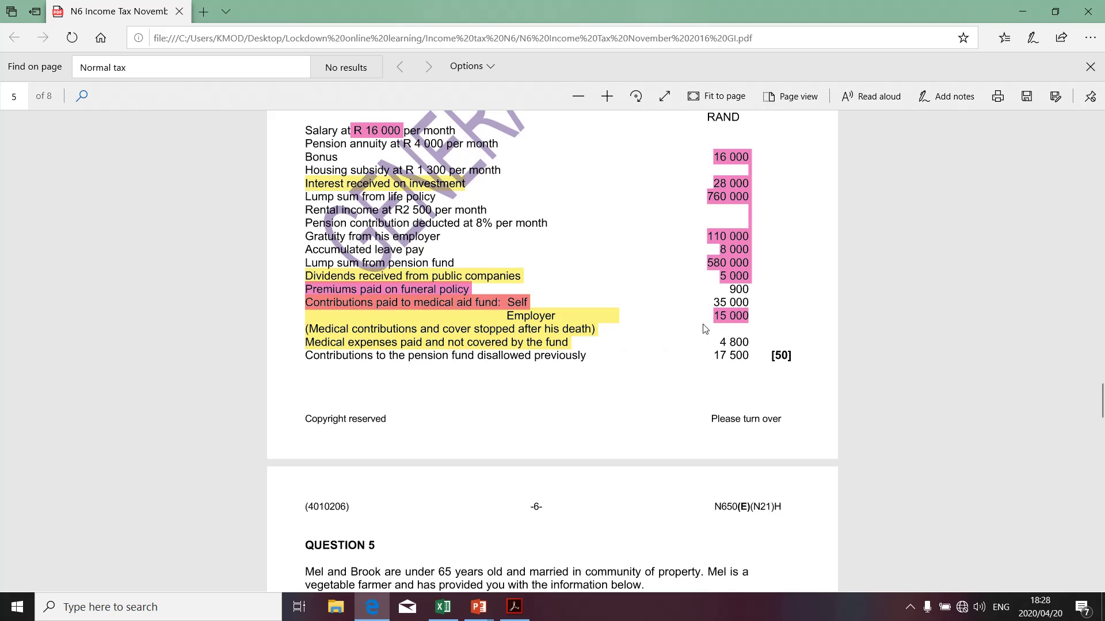
# - Return to the Excel workbook and complete the A37 label as "Contributions (35000+15000)"
pyautogui.hotkey('alt', 'Tab')
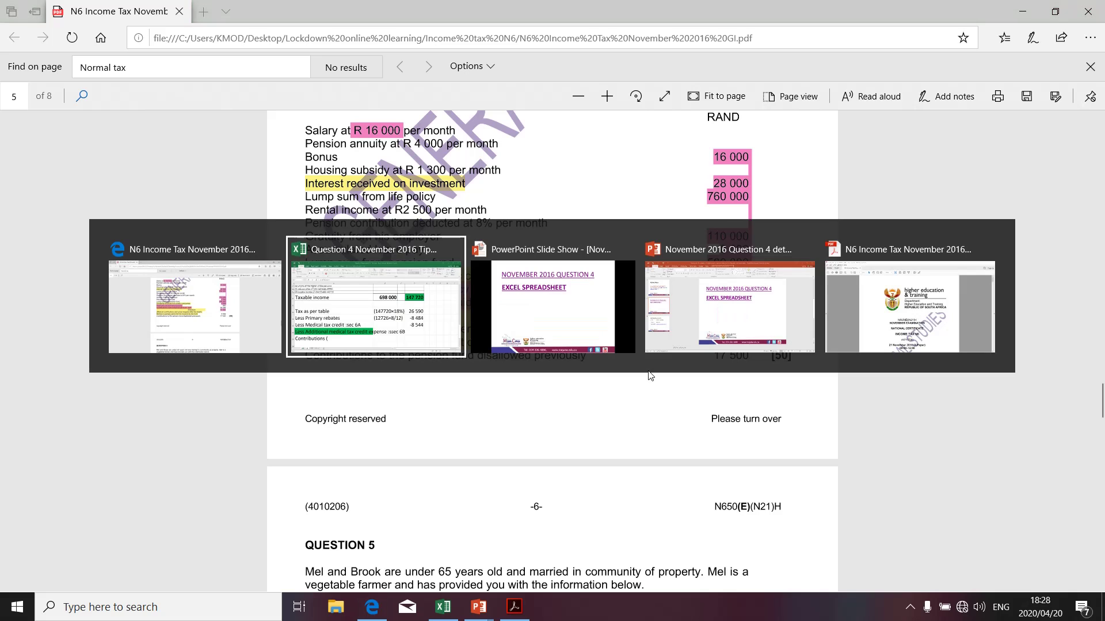
pyautogui.hotkey('alt', 'Tab')
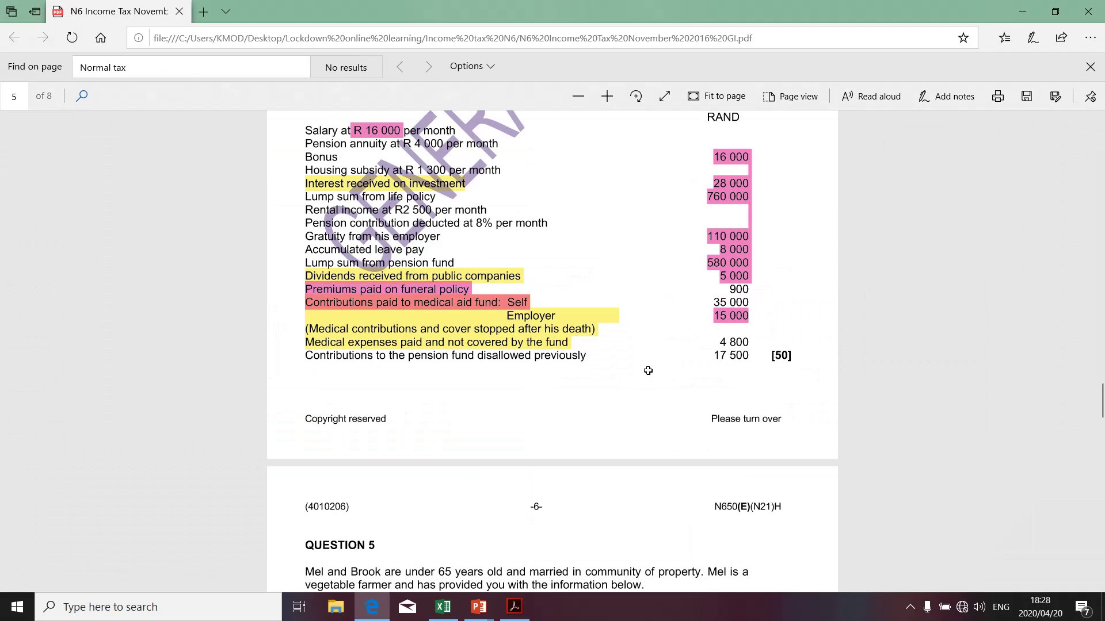
pyautogui.hotkey('alt', 'Tab')
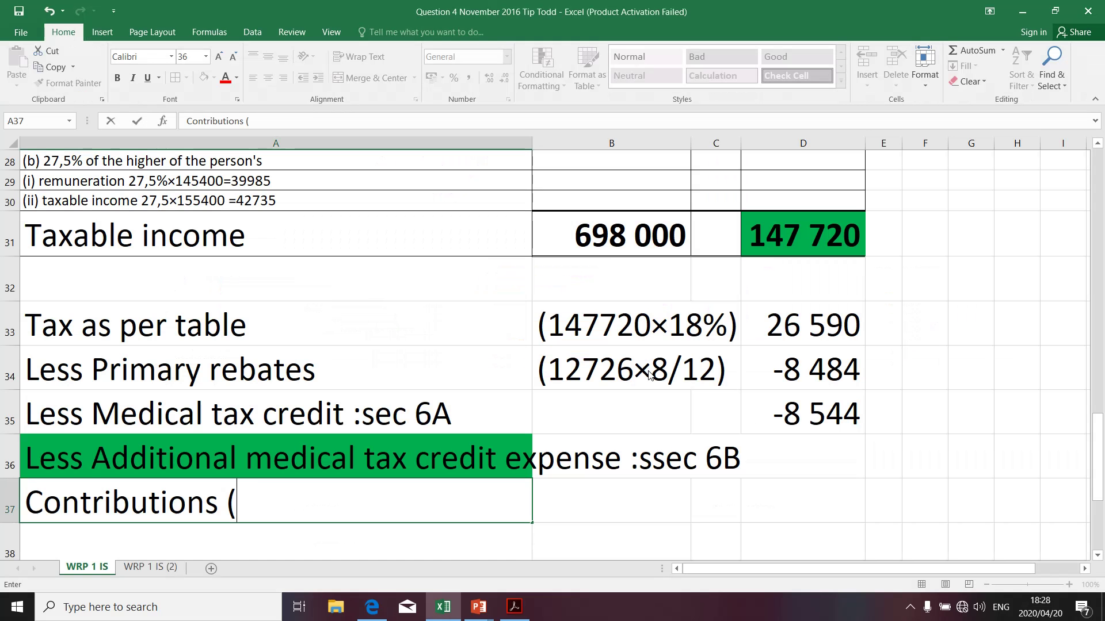
pyautogui.write('35')
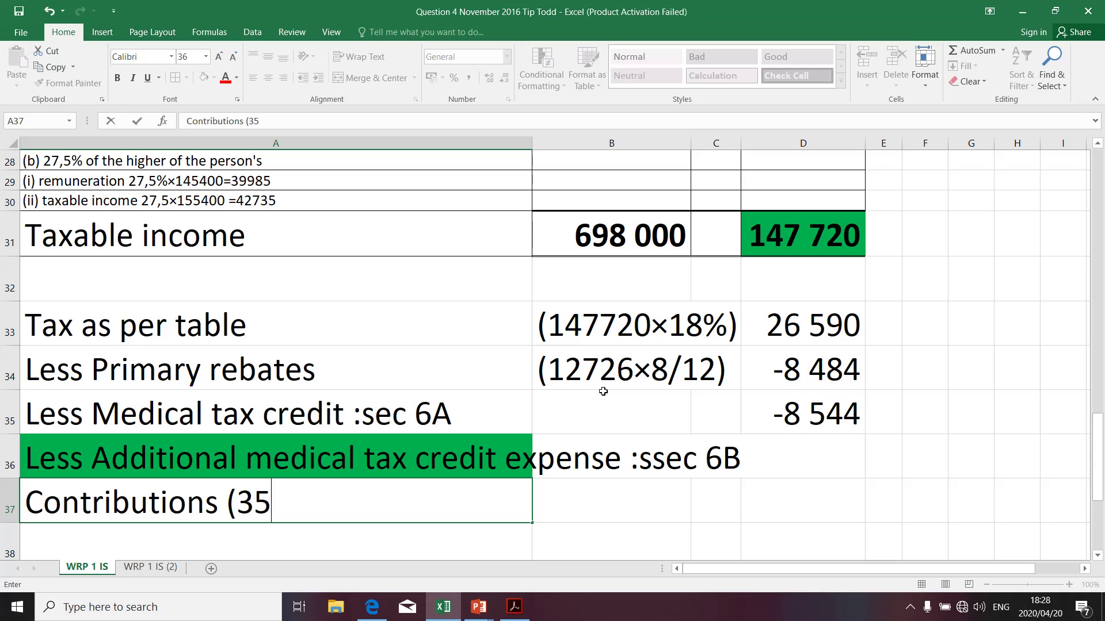
pyautogui.write('000')
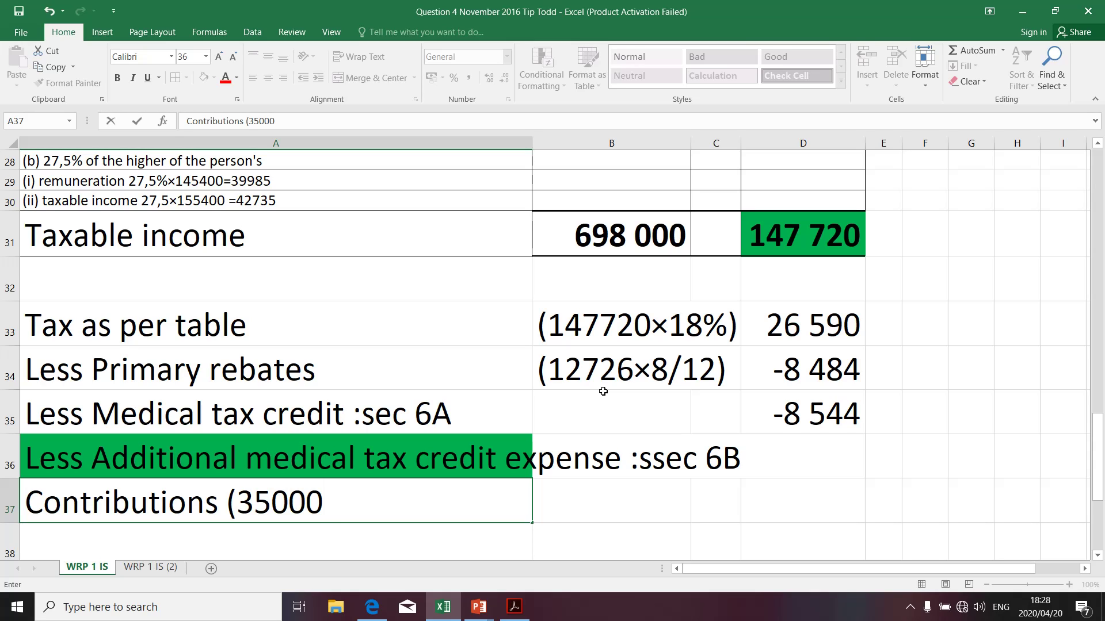
pyautogui.write('+155')
pyautogui.press('BackSpace')
pyautogui.write('000')
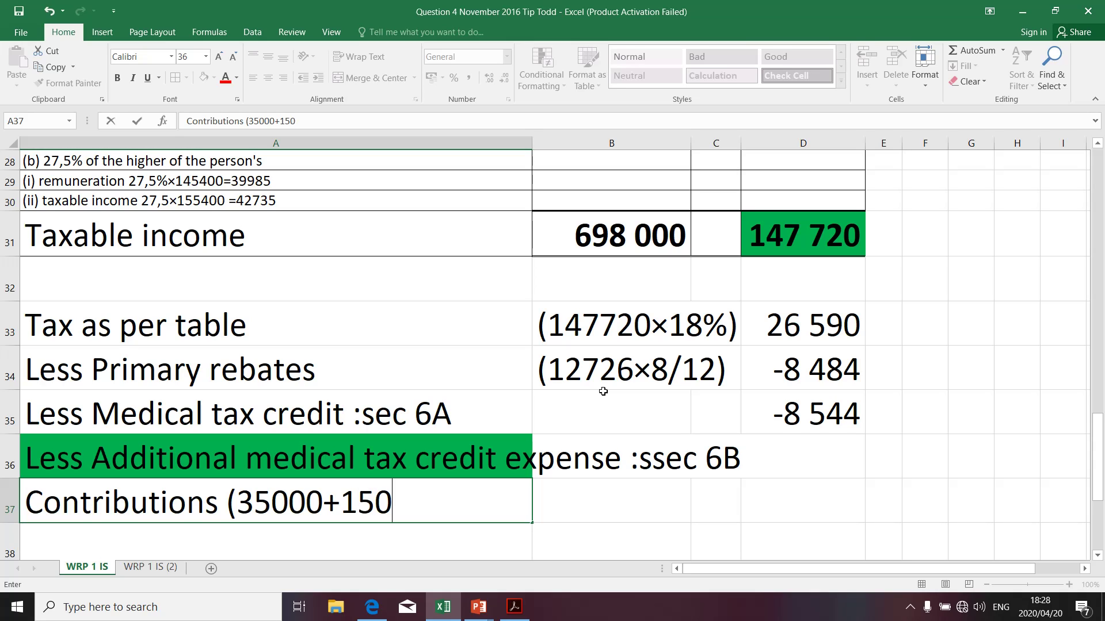
pyautogui.write(')')
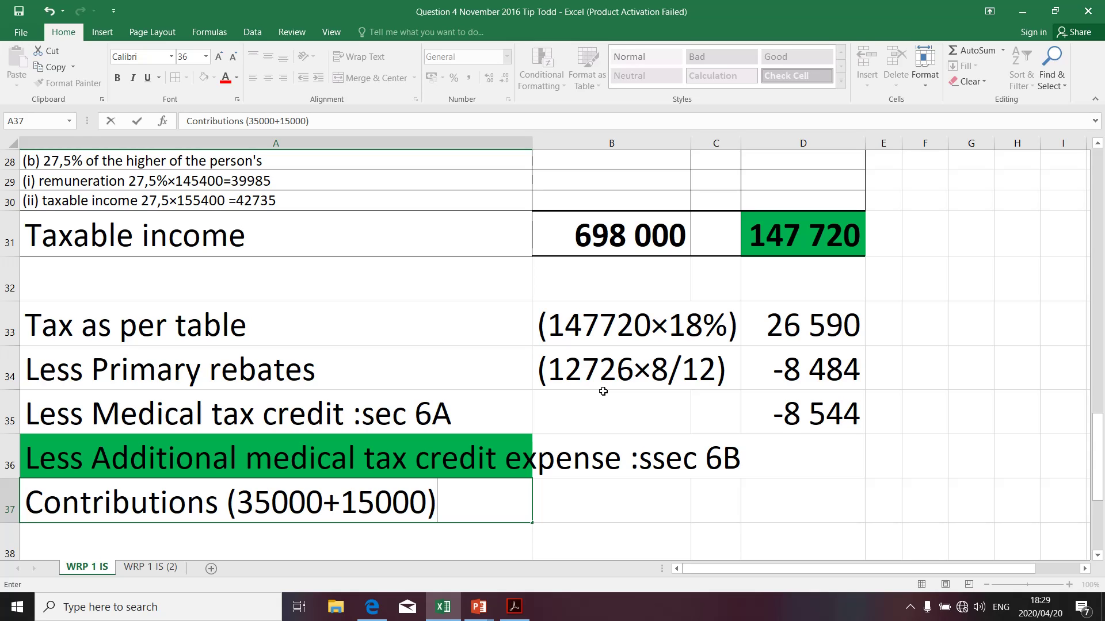
# - Enter the formula =35000+15000 in cell B37 beside the contributions label
pyautogui.click(596, 506)
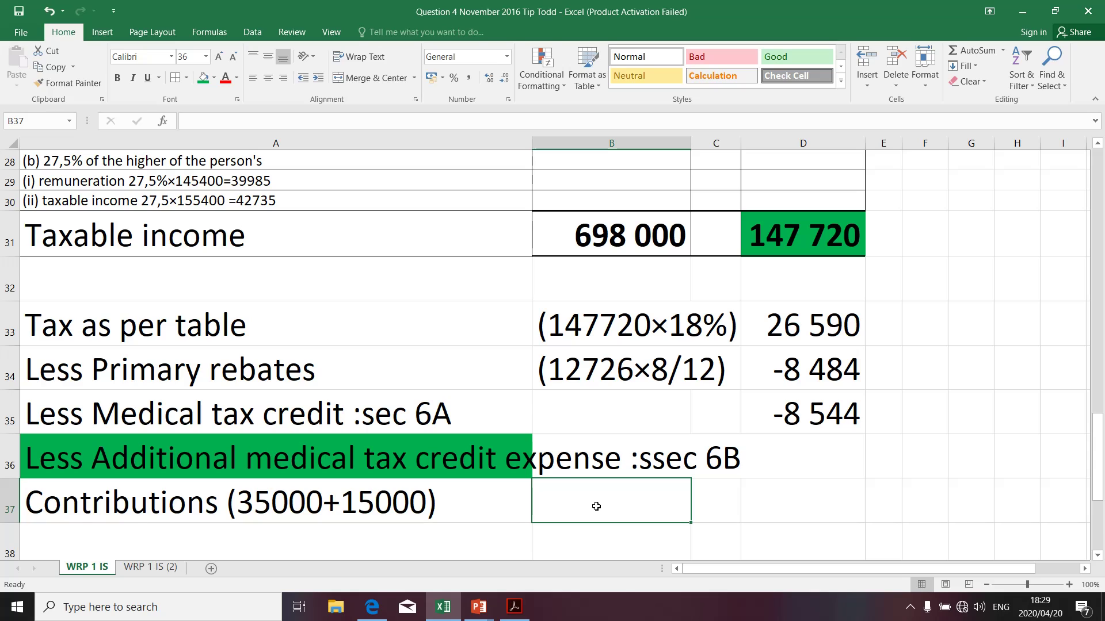
pyautogui.write('=')
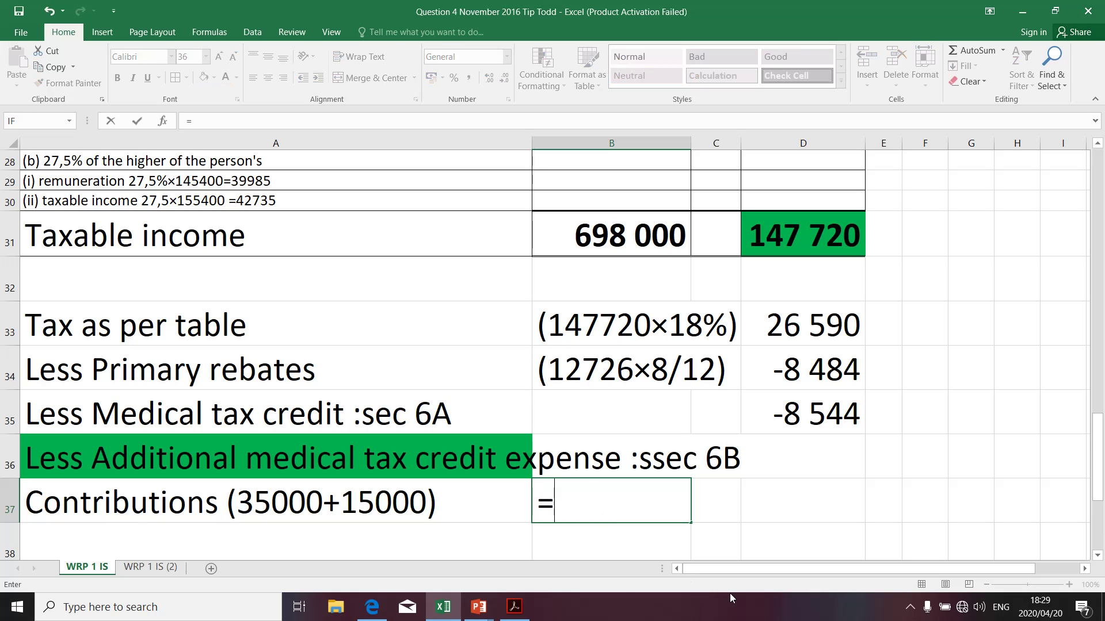
pyautogui.write('35000+')
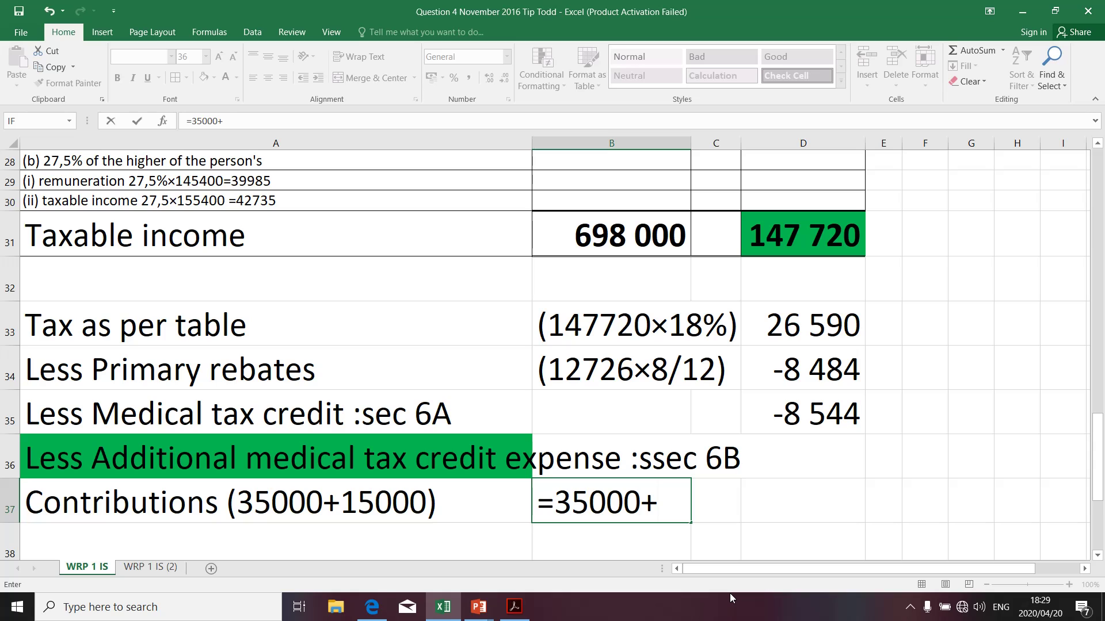
pyautogui.write('15000')
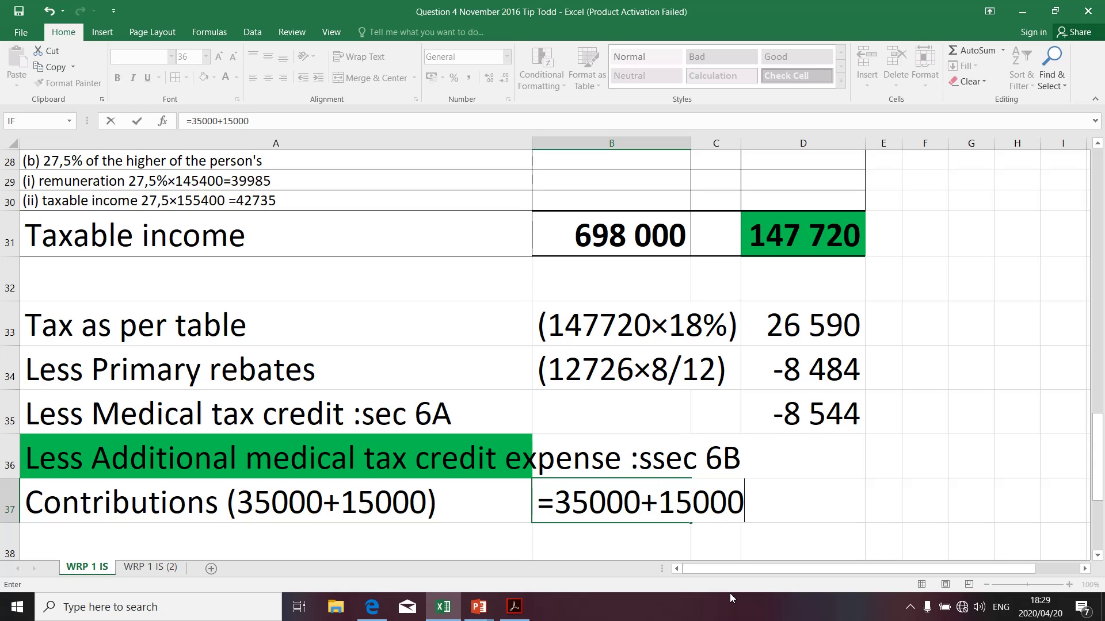
pyautogui.press('Return')
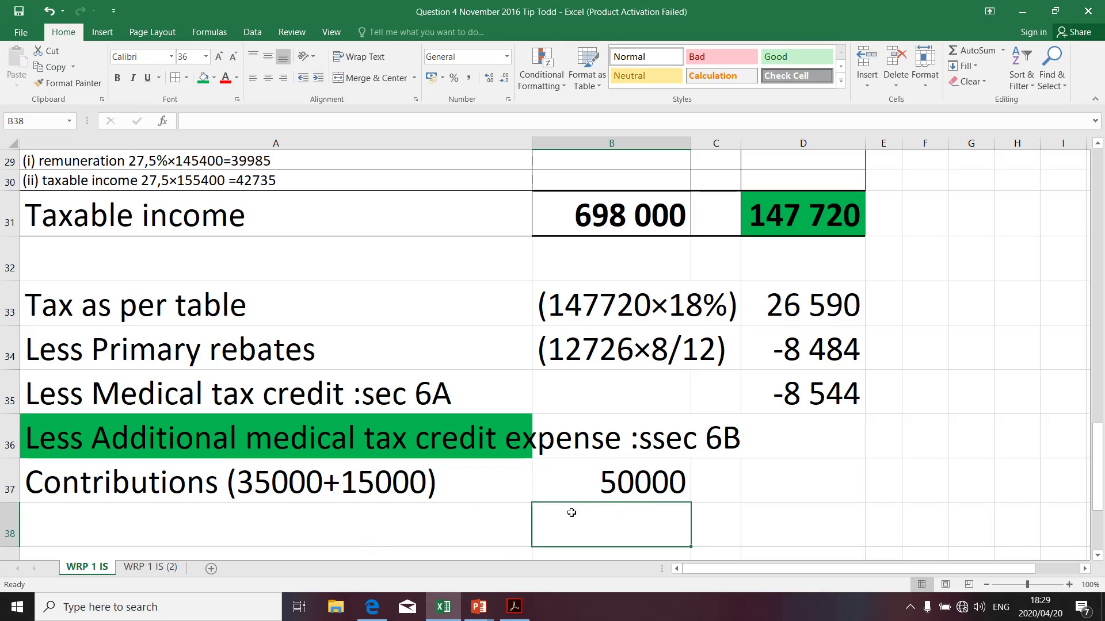
# - Fill cell D36 with green and the contributions amount in B37 with a darker blue theme colour
pyautogui.click(784, 446)
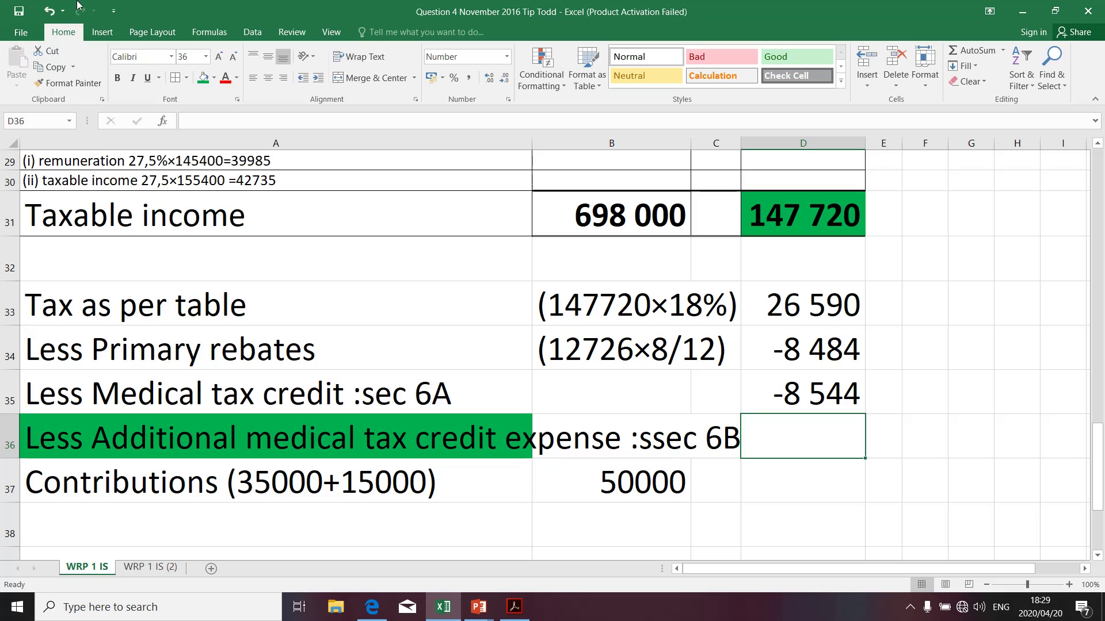
pyautogui.click(203, 80)
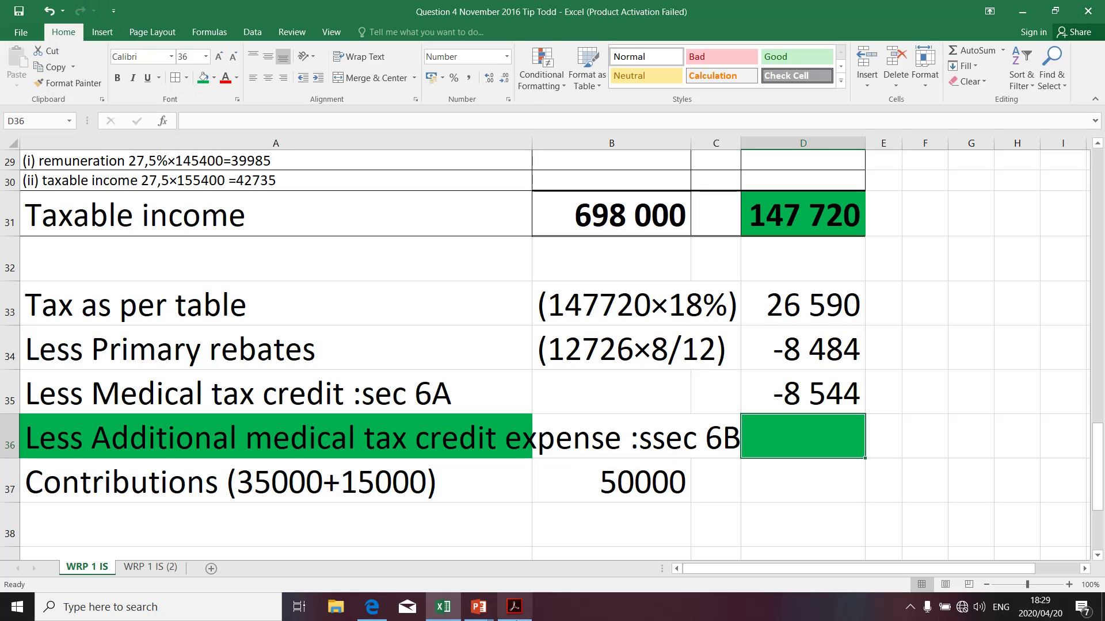
pyautogui.click(644, 483)
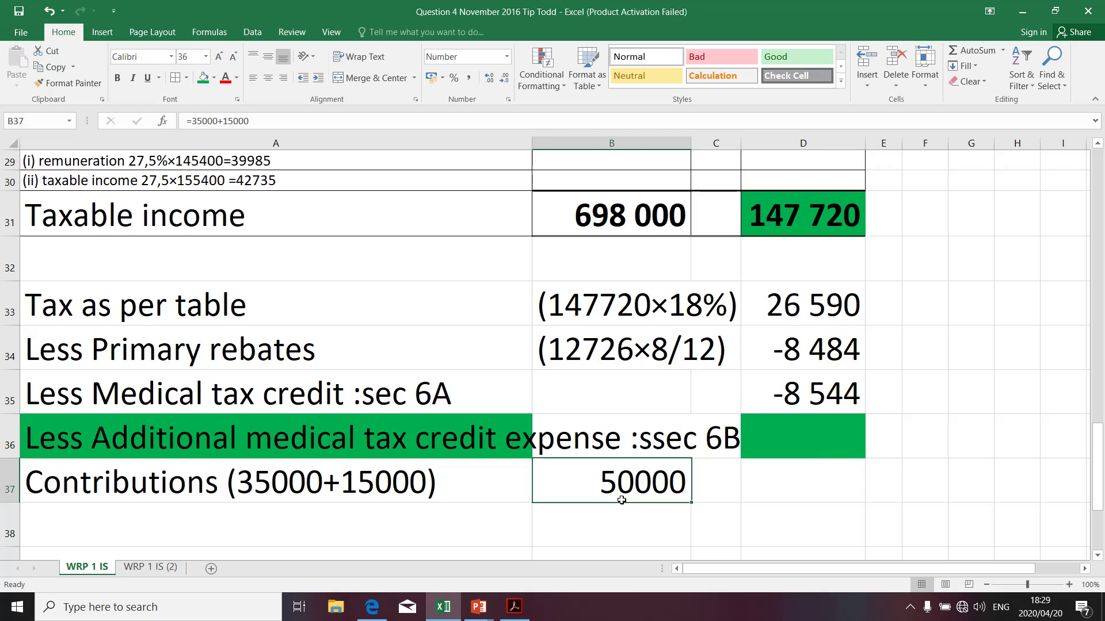
pyautogui.click(217, 80)
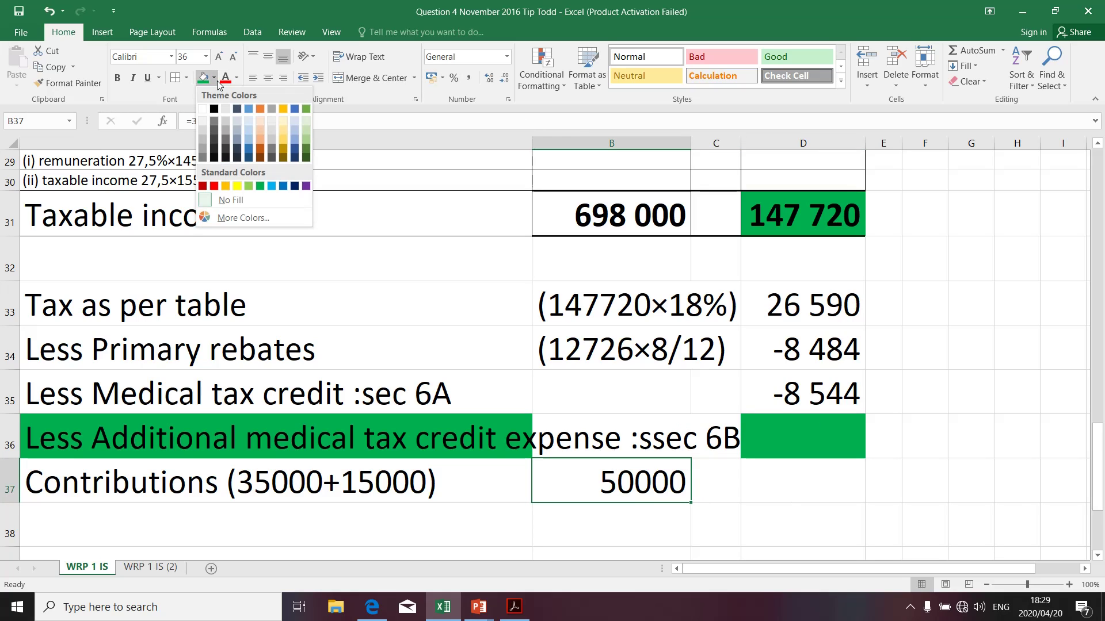
pyautogui.click(248, 148)
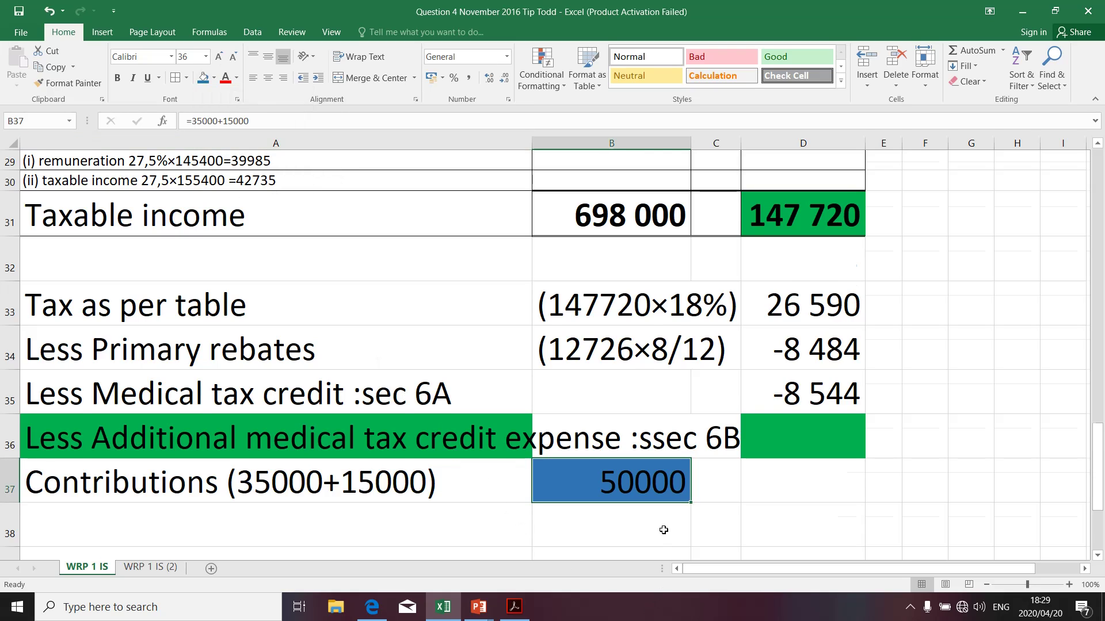
pyautogui.scroll(-1, 664, 530)
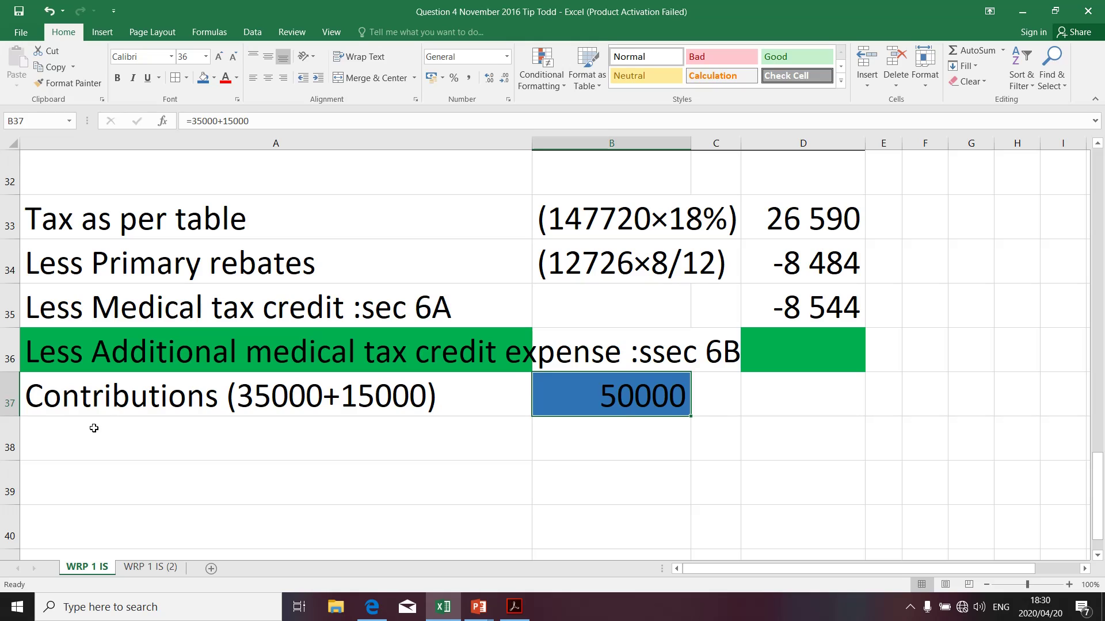
# - Enter the label "Less three times mtc" in cell A38 below the contributions row
pyautogui.click(149, 446)
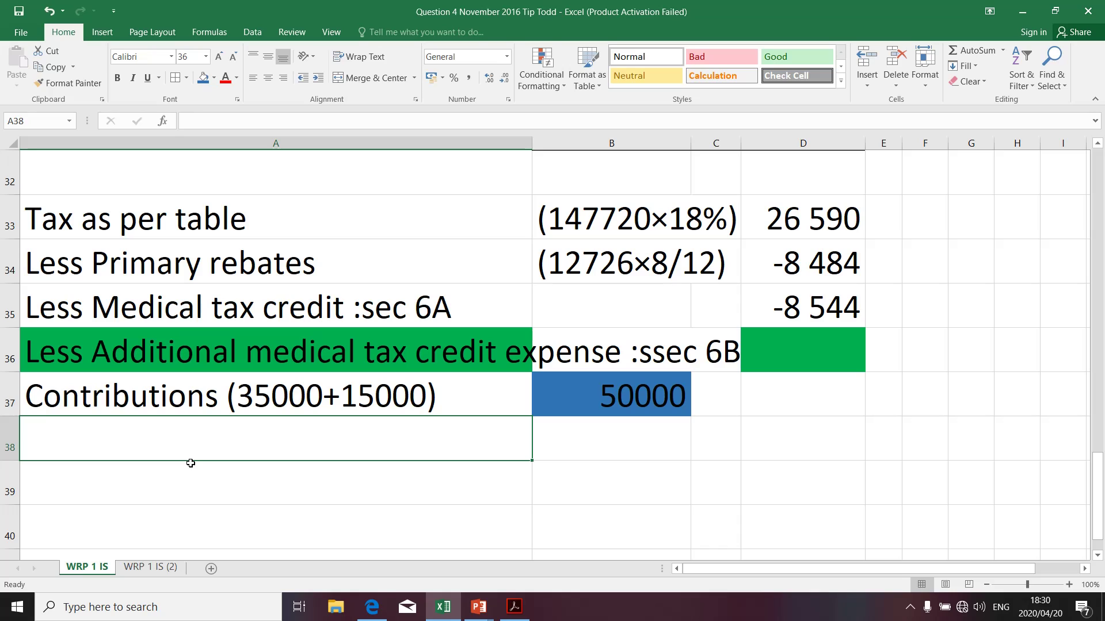
pyautogui.write('Less')
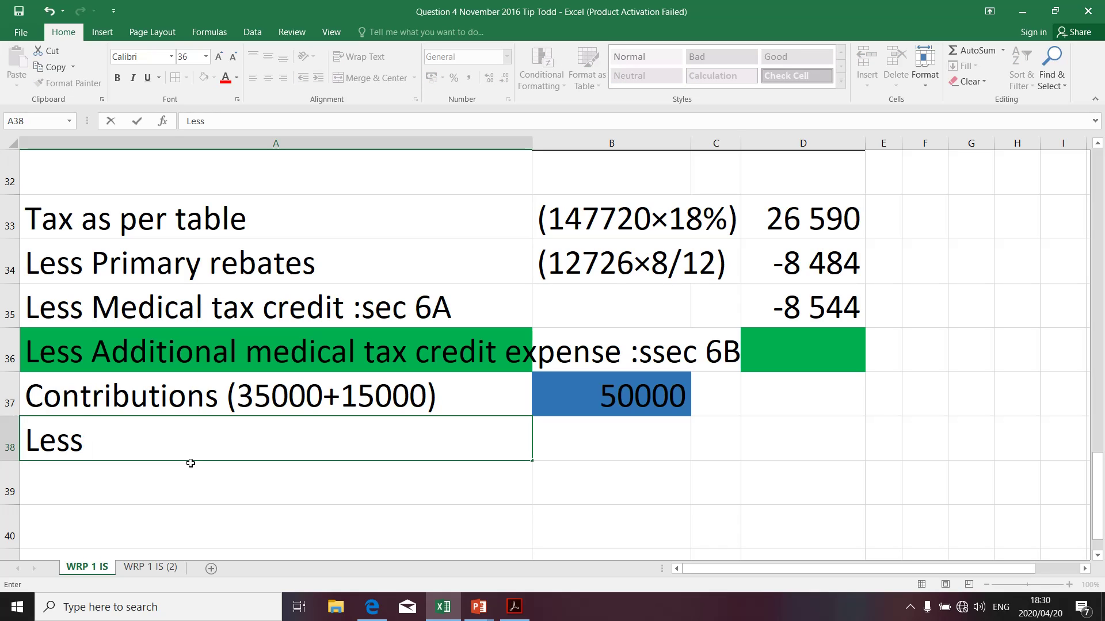
pyautogui.write(' three ')
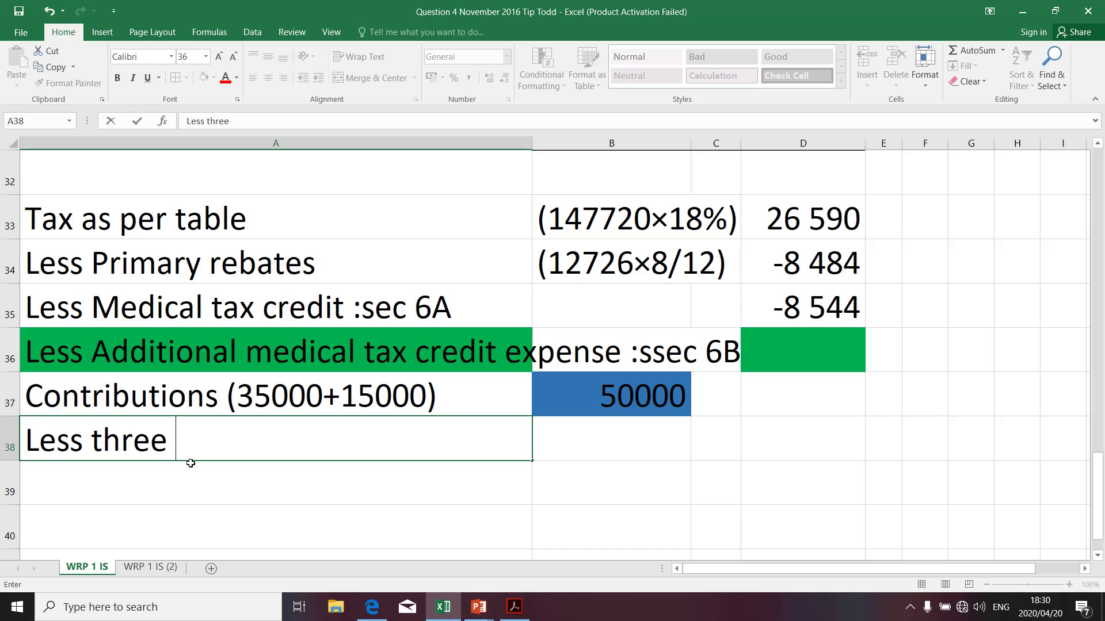
pyautogui.write('times ')
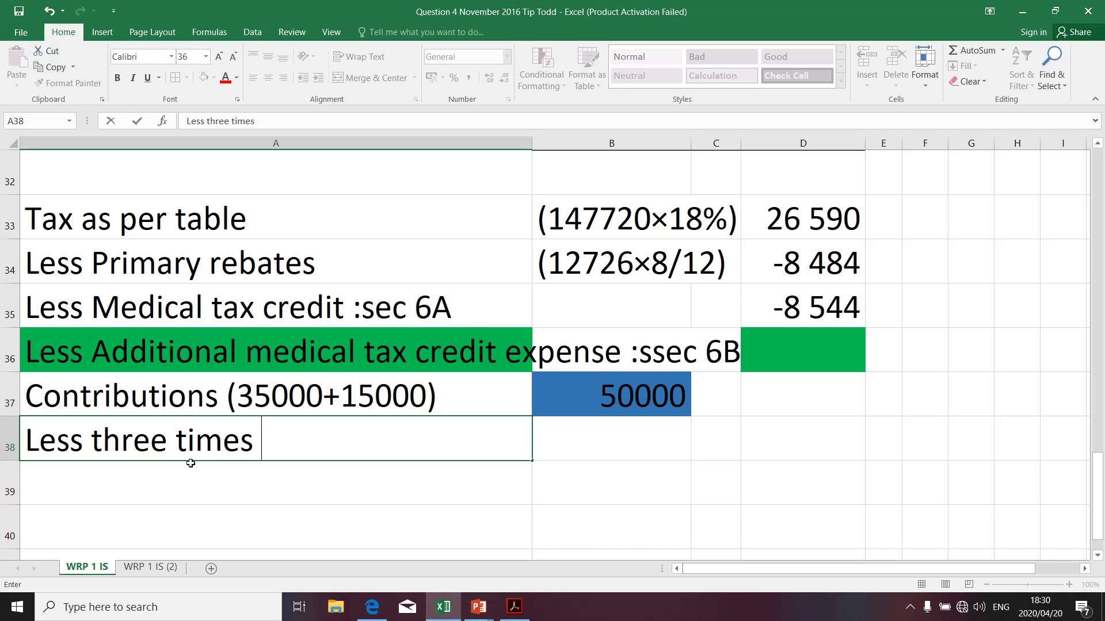
pyautogui.write('mtc')
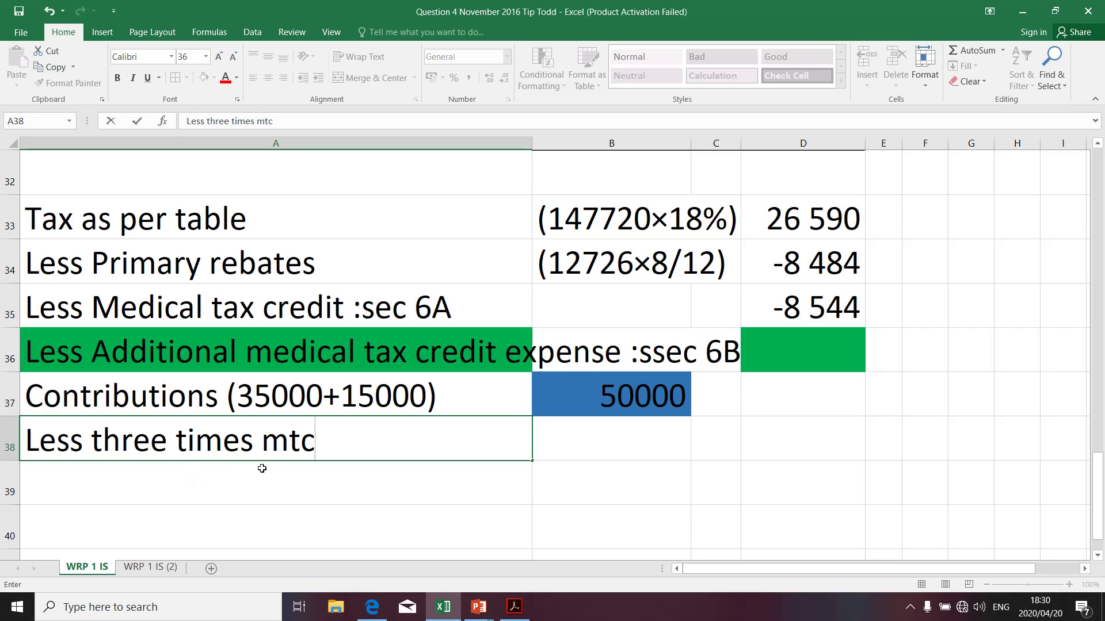
pyautogui.click(305, 482)
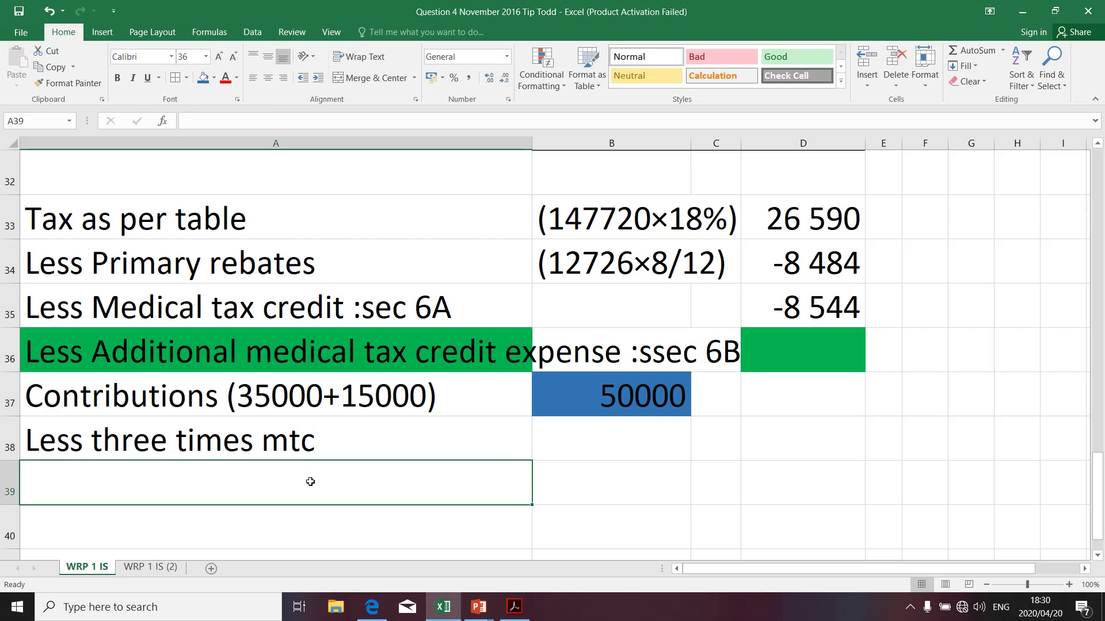
# - Replace the word "three" with "4" in the A38 label so it reads "Less 4 times mtc"
pyautogui.click(305, 451)
pyautogui.click(184, 306)
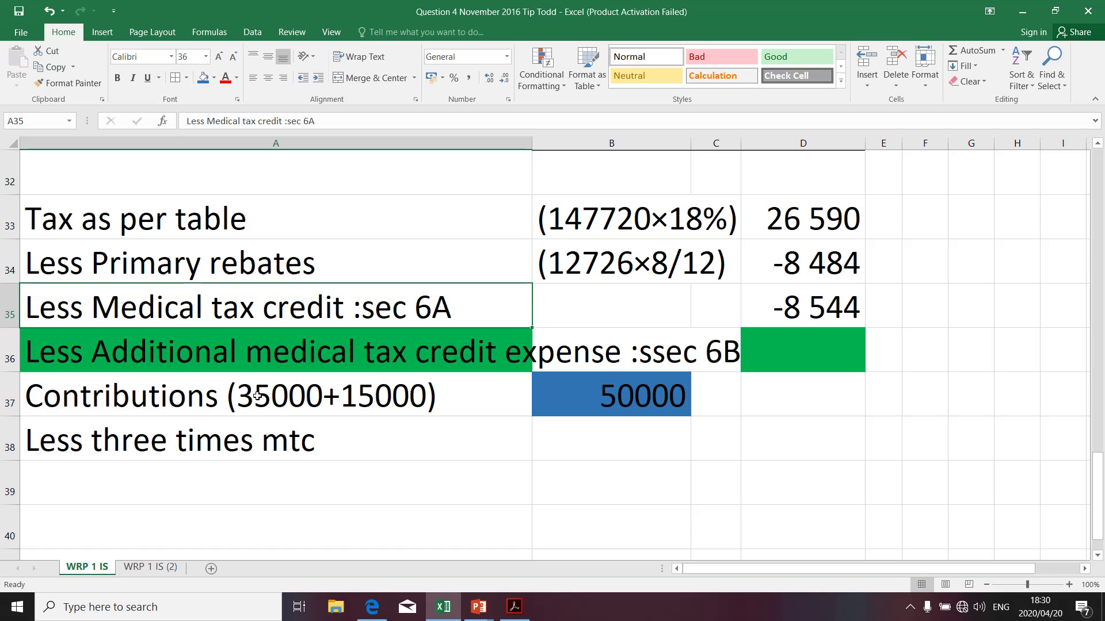
pyautogui.click(303, 451)
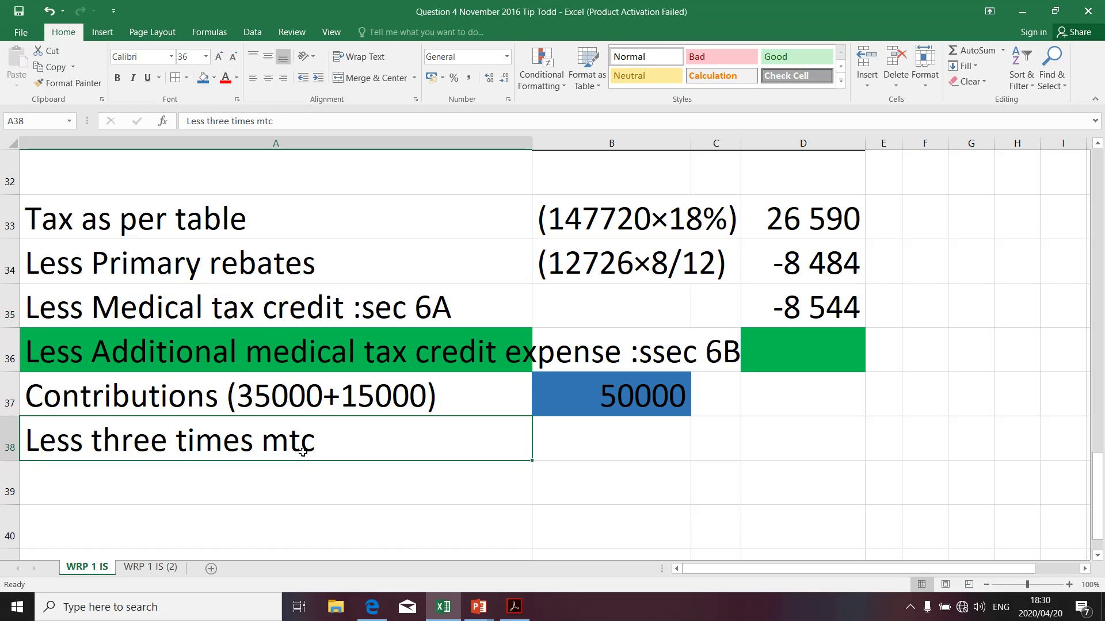
pyautogui.click(210, 318)
pyautogui.click(283, 121)
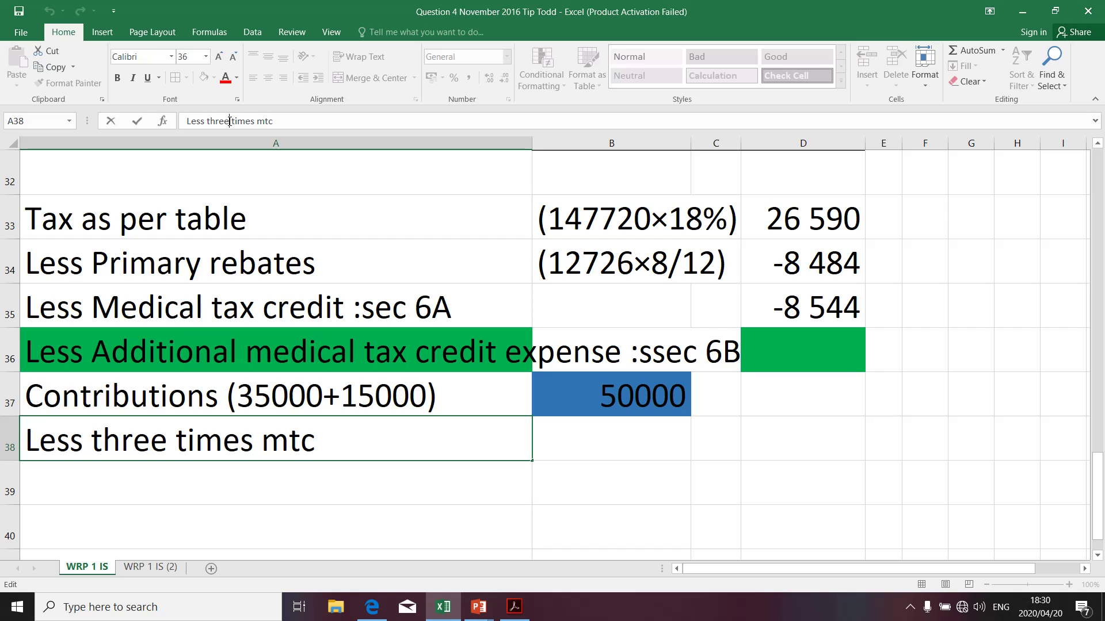
pyautogui.press('BackSpace')
pyautogui.press('BackSpace')
pyautogui.press('BackSpace')
pyautogui.press('BackSpace')
pyautogui.press('BackSpace')
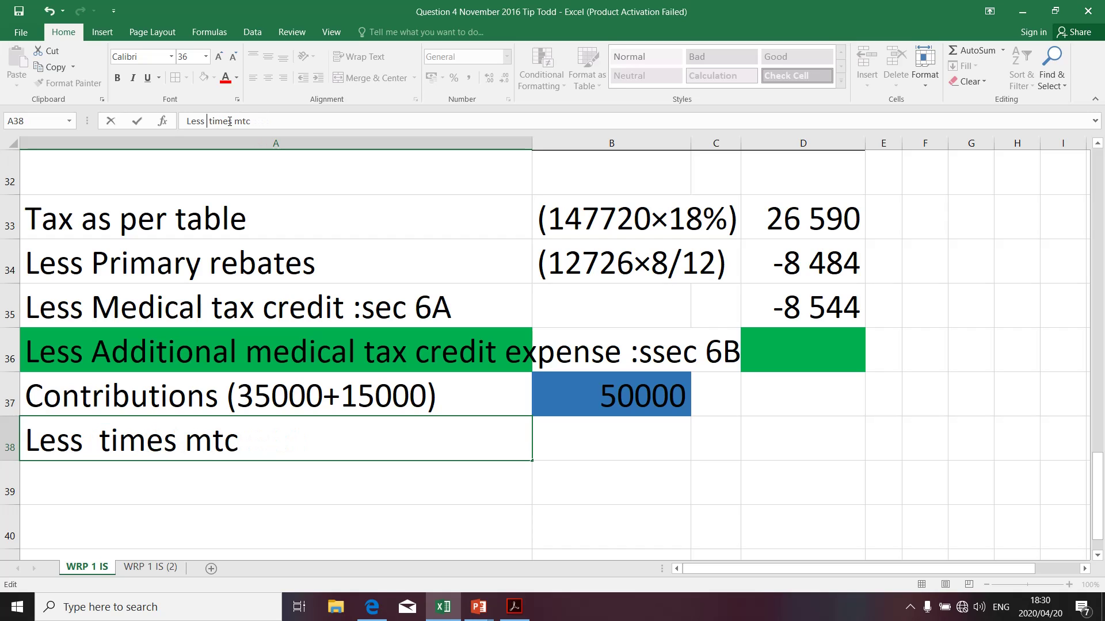
pyautogui.write('4')
pyautogui.press('Return')
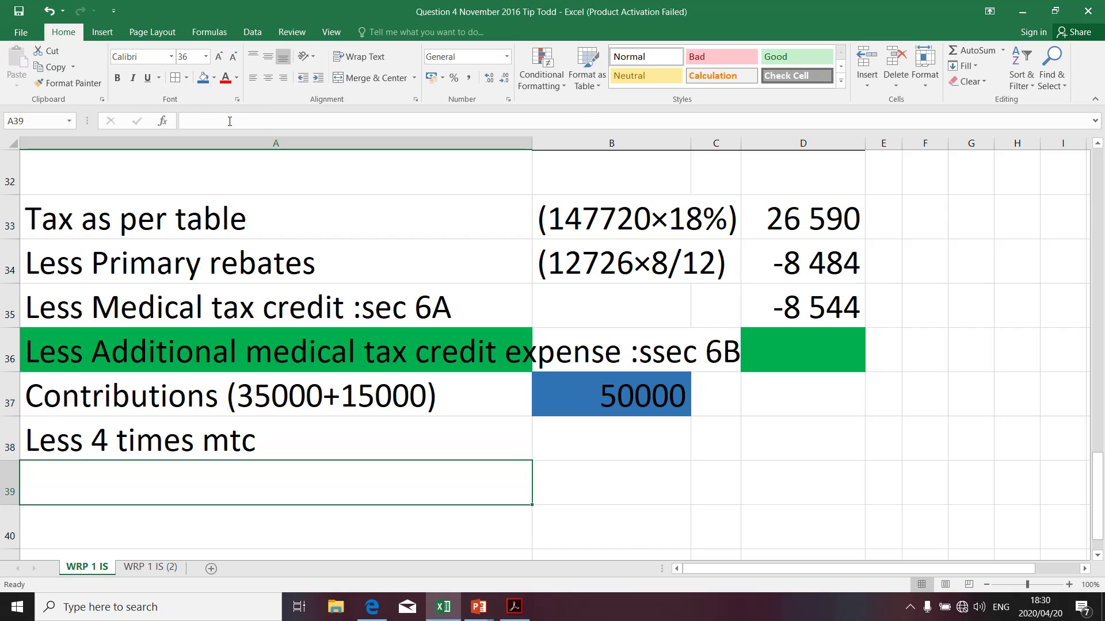
# - Append "(4×8544)" to the A38 label, inserting the multiplication sign as a symbol and taking the amount from D35
pyautogui.click(251, 438)
pyautogui.click(270, 121)
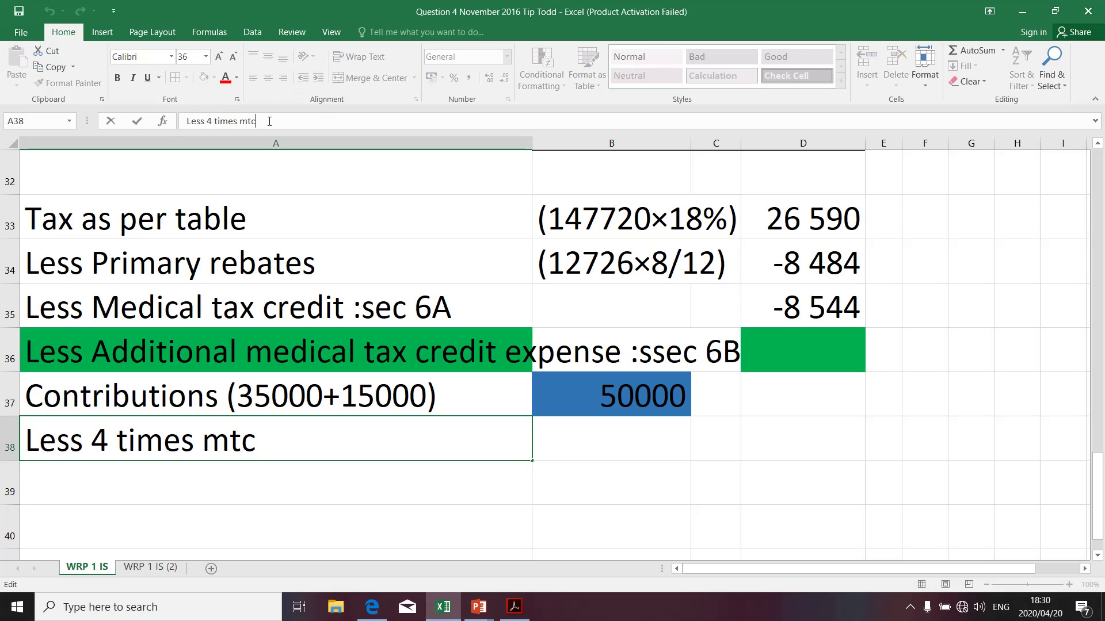
pyautogui.write('(4')
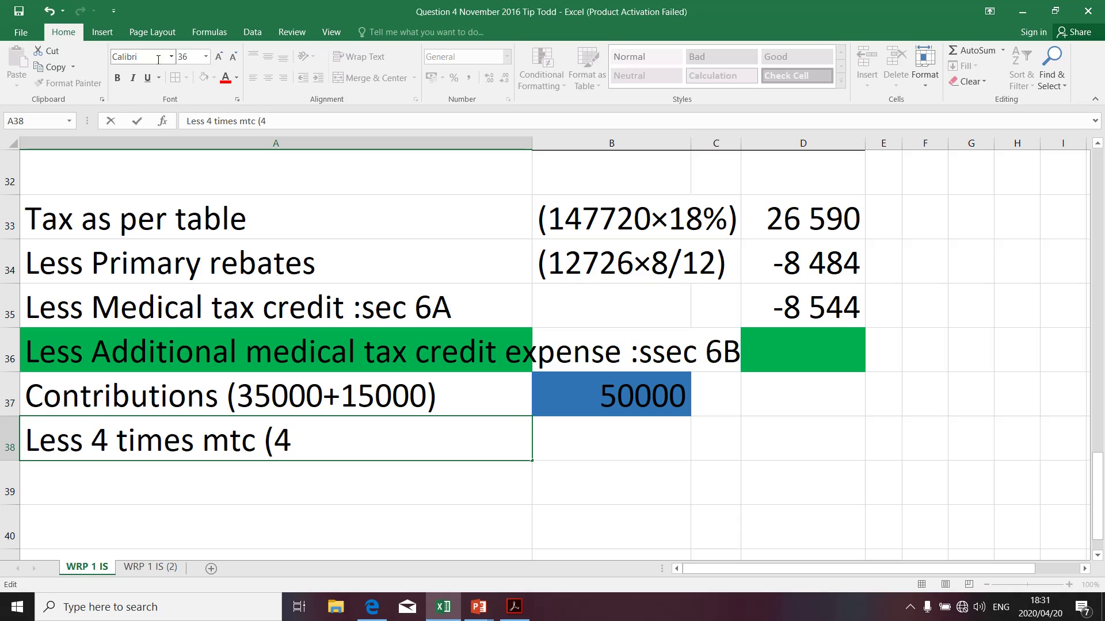
pyautogui.click(104, 33)
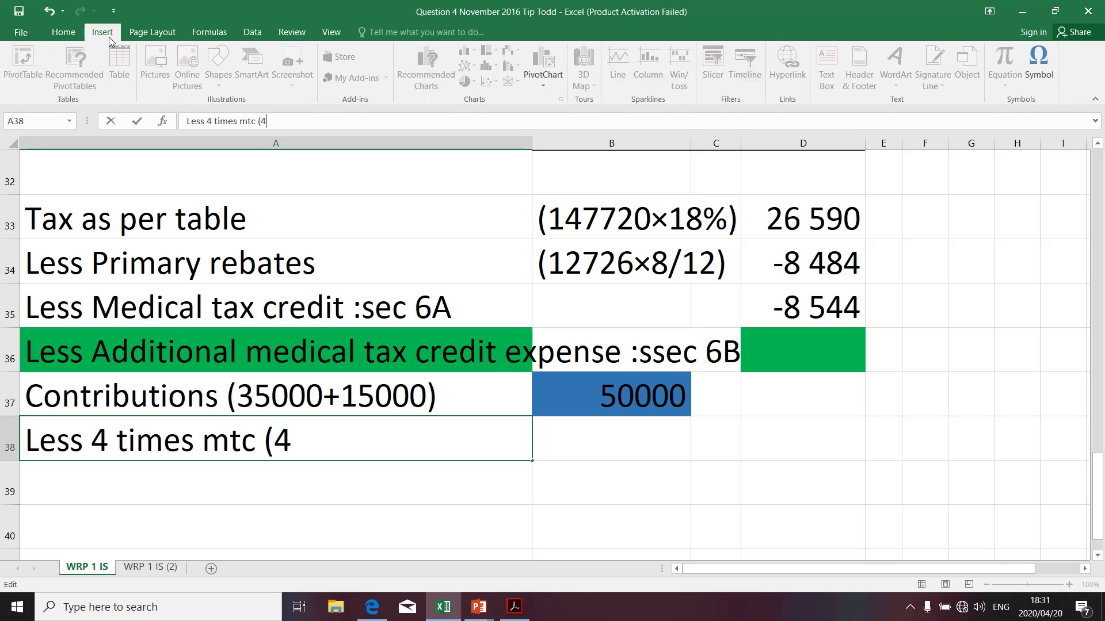
pyautogui.click(1038, 64)
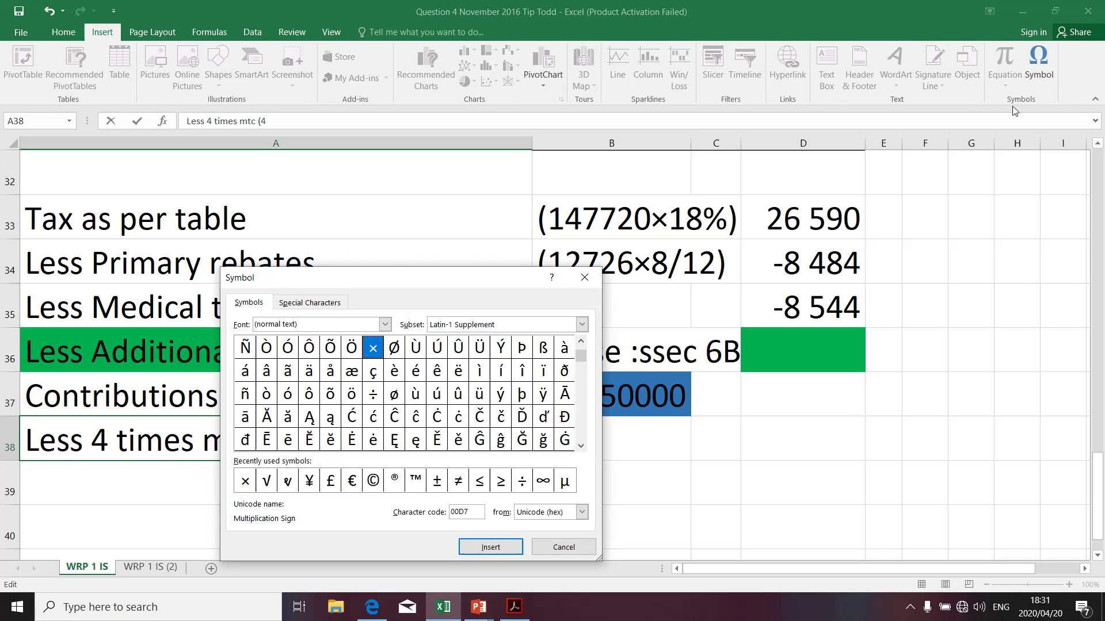
pyautogui.click(244, 483)
pyautogui.click(476, 550)
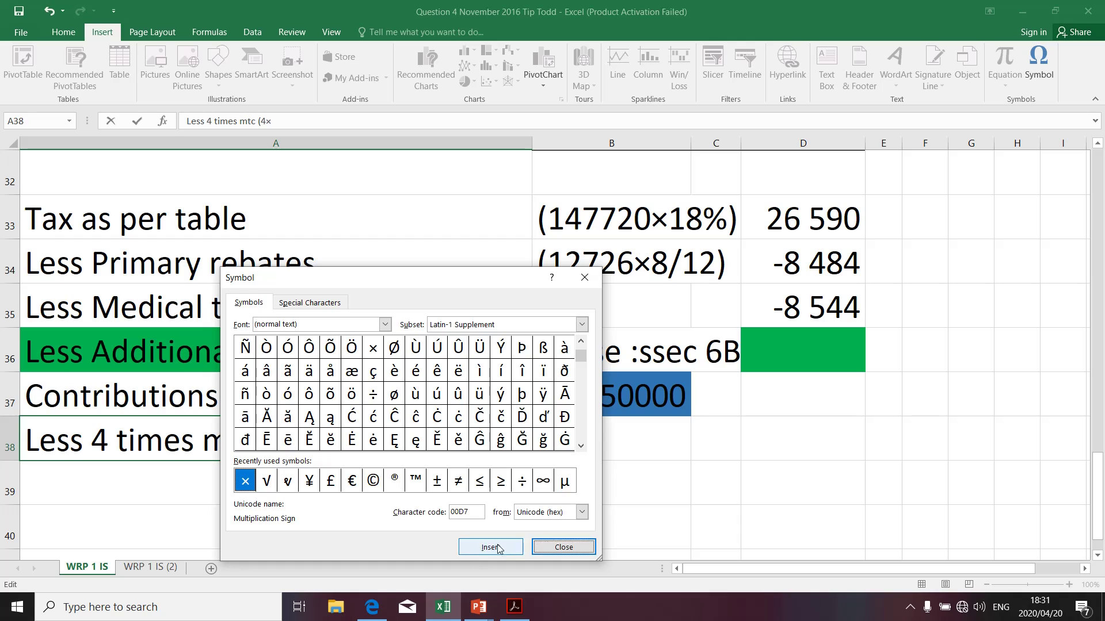
pyautogui.click(555, 547)
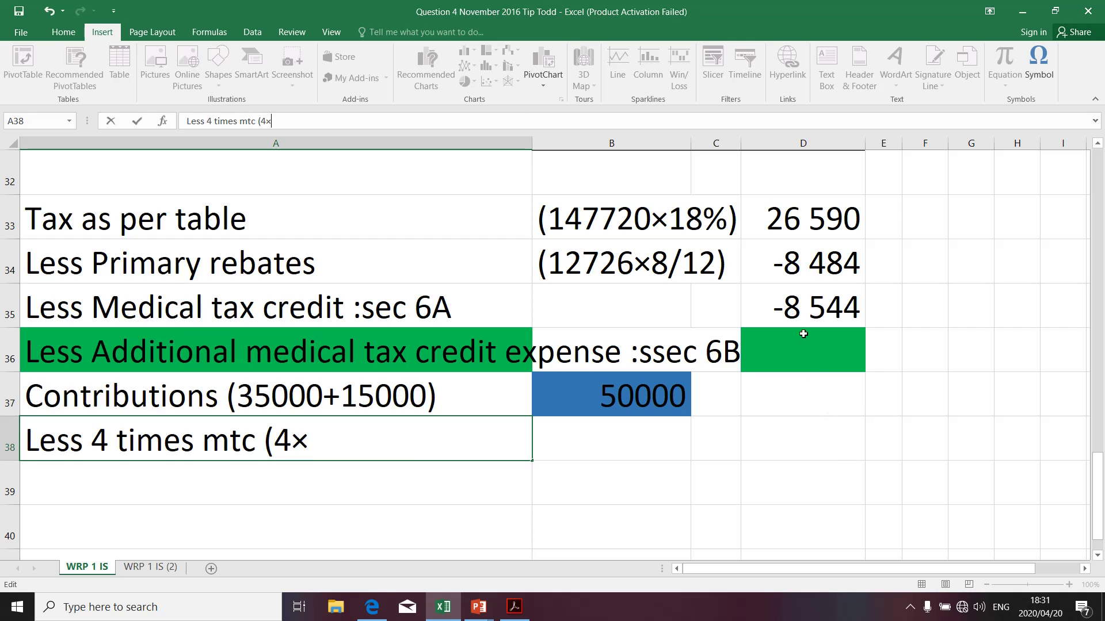
pyautogui.click(800, 316)
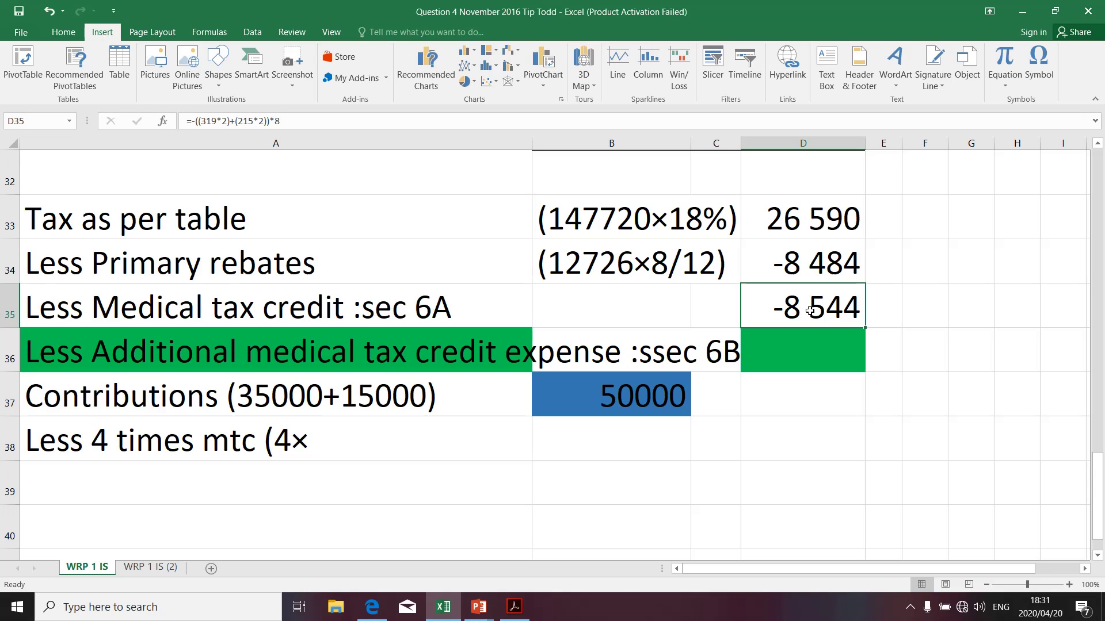
pyautogui.click(150, 443)
pyautogui.click(282, 120)
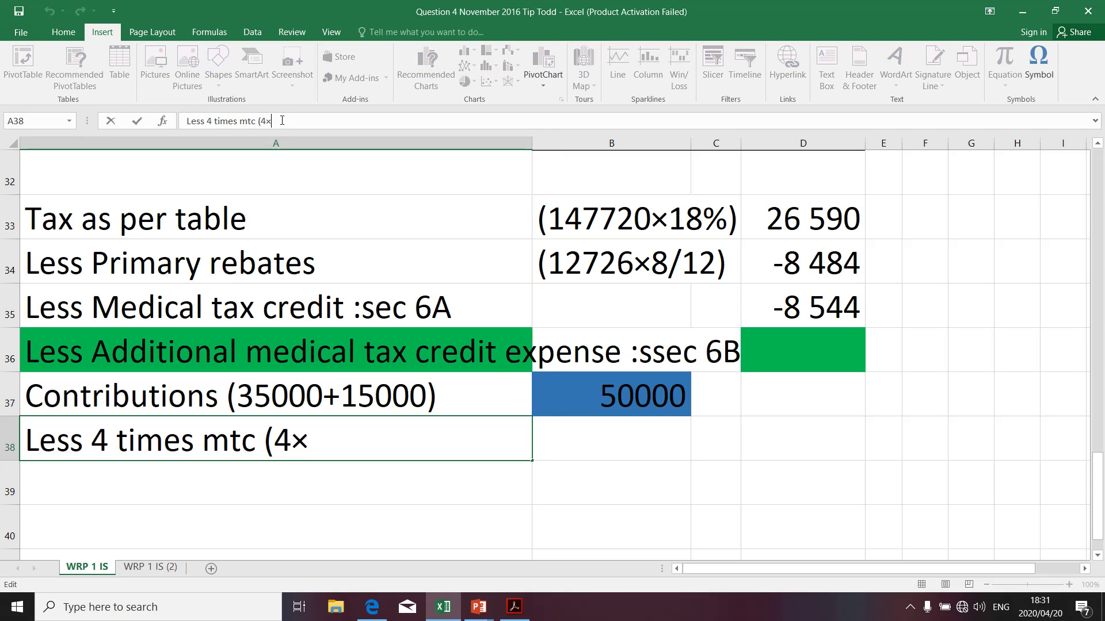
pyautogui.write('8544)')
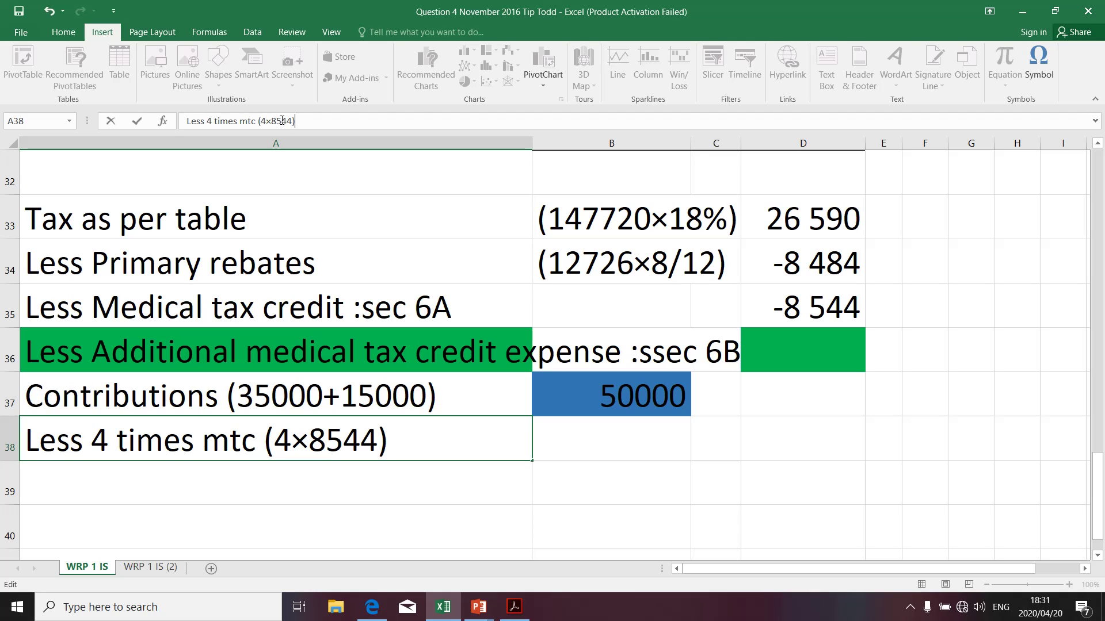
# - Enter the formula =4*D35 in cell B38 to multiply the section 6A medical tax credit
pyautogui.click(640, 445)
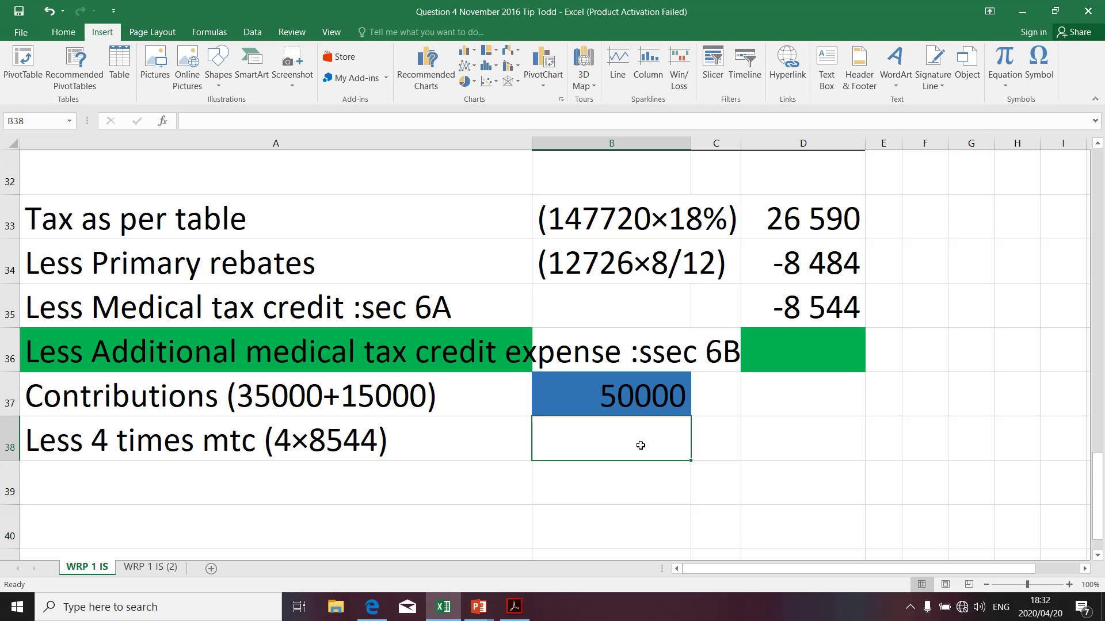
pyautogui.write('=')
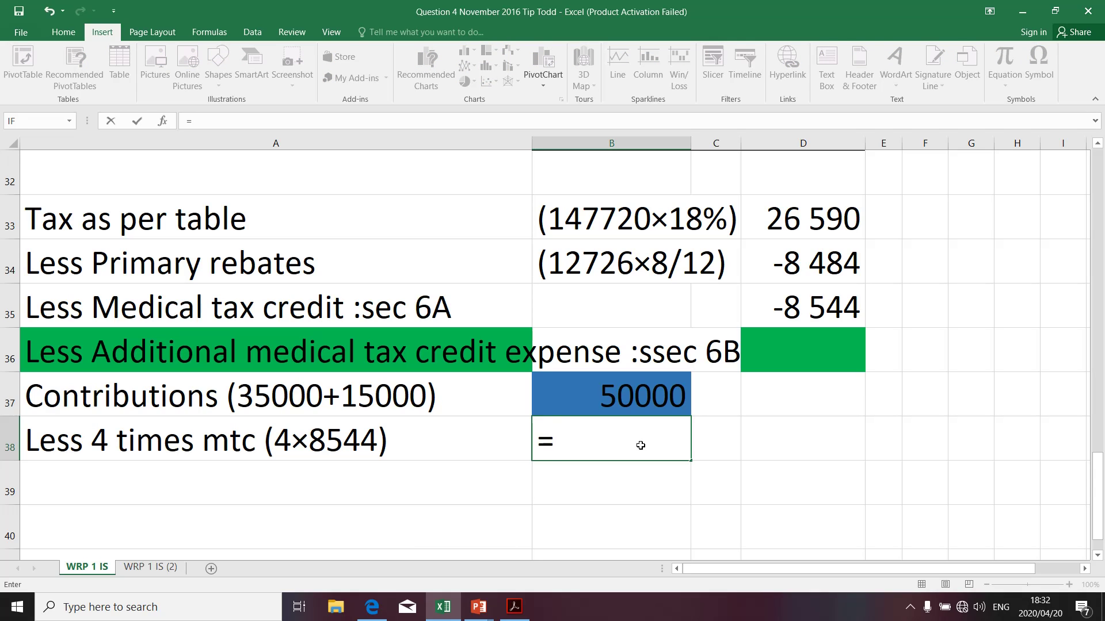
pyautogui.write('-(4*')
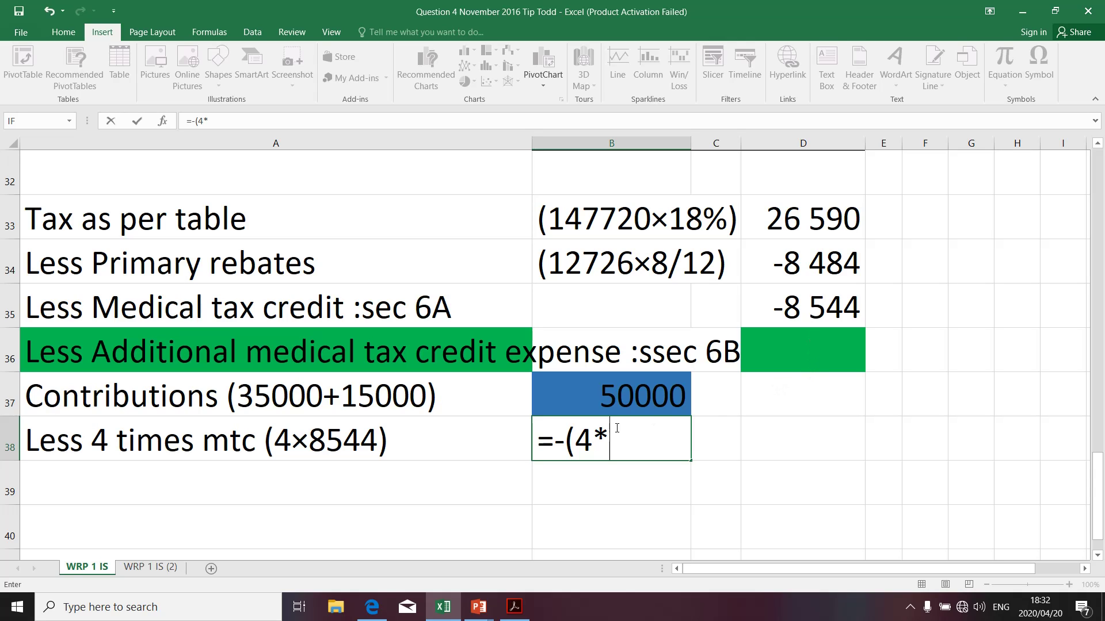
pyautogui.click(565, 440)
pyautogui.press('BackSpace')
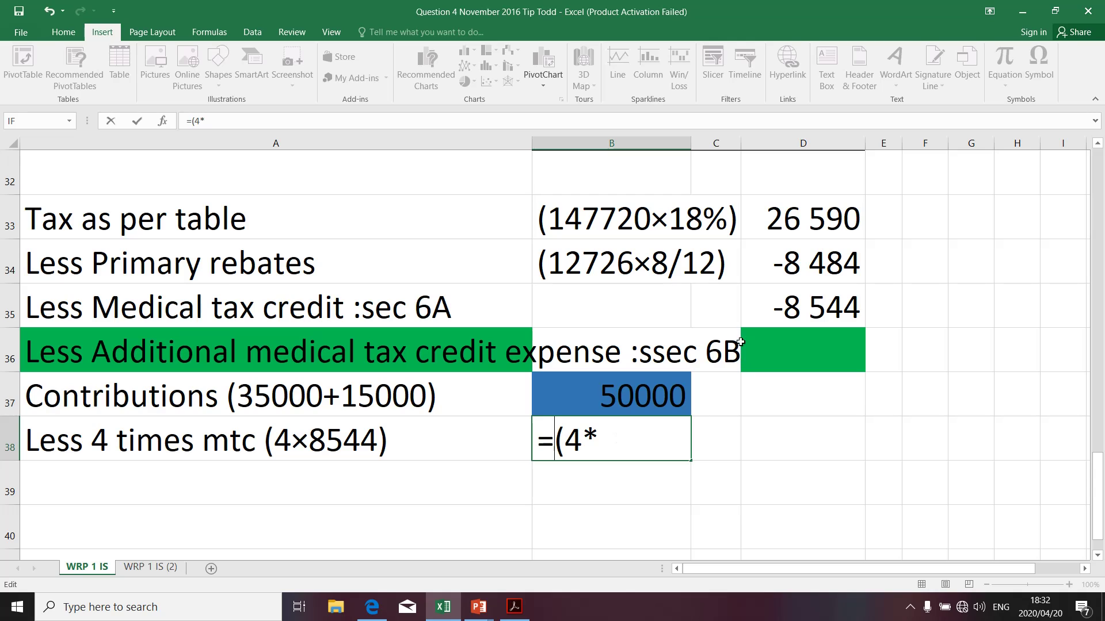
pyautogui.click(770, 314)
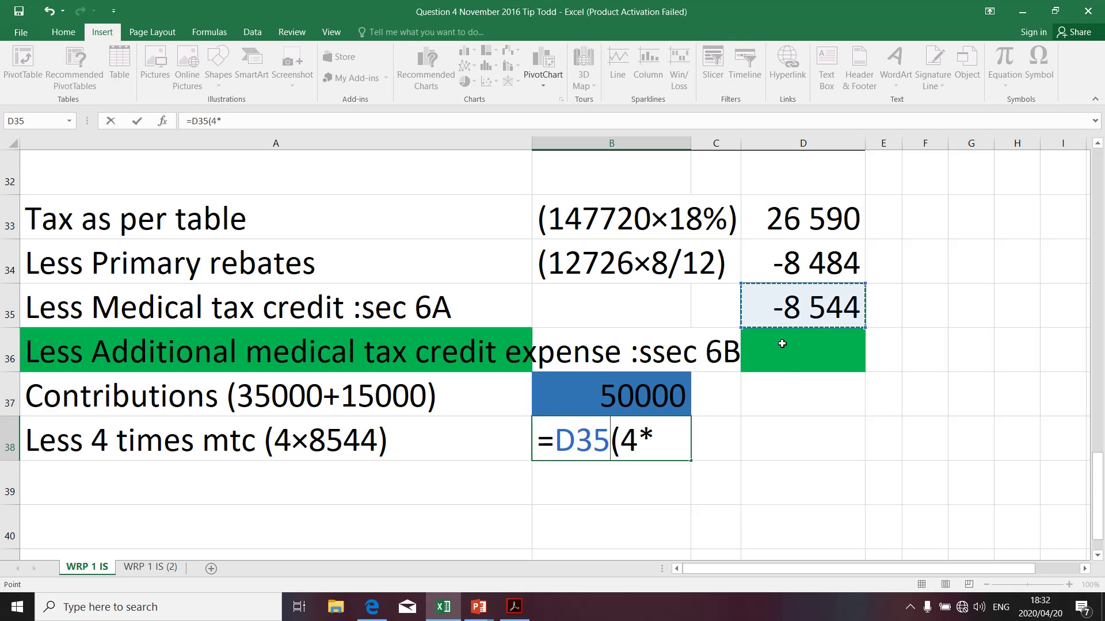
pyautogui.moveTo(662, 433); pyautogui.dragTo(557, 435)
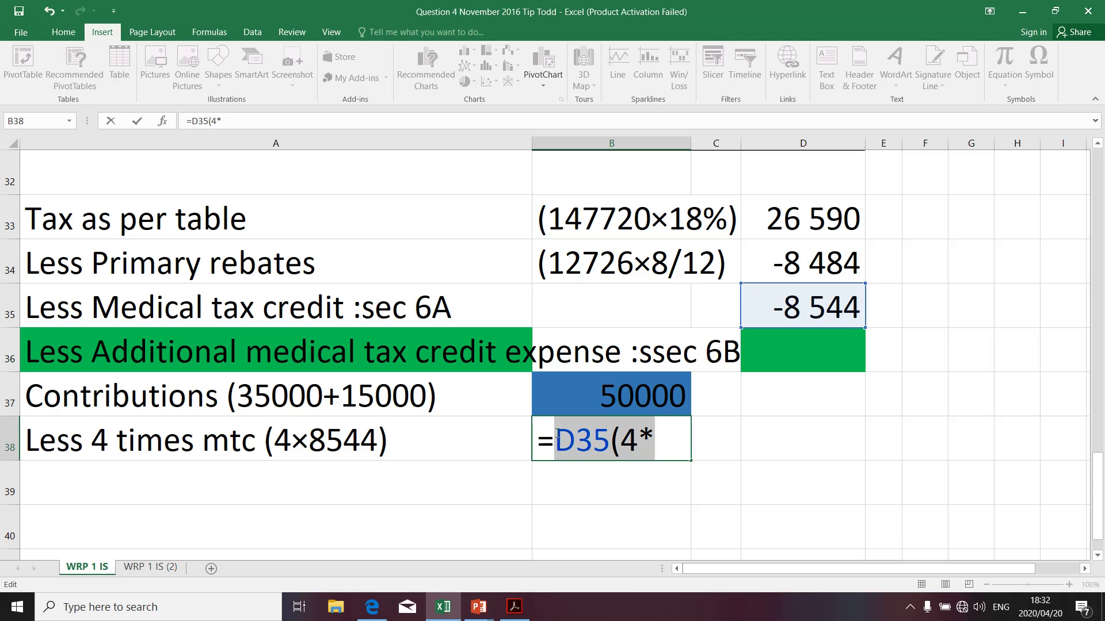
pyautogui.write('4')
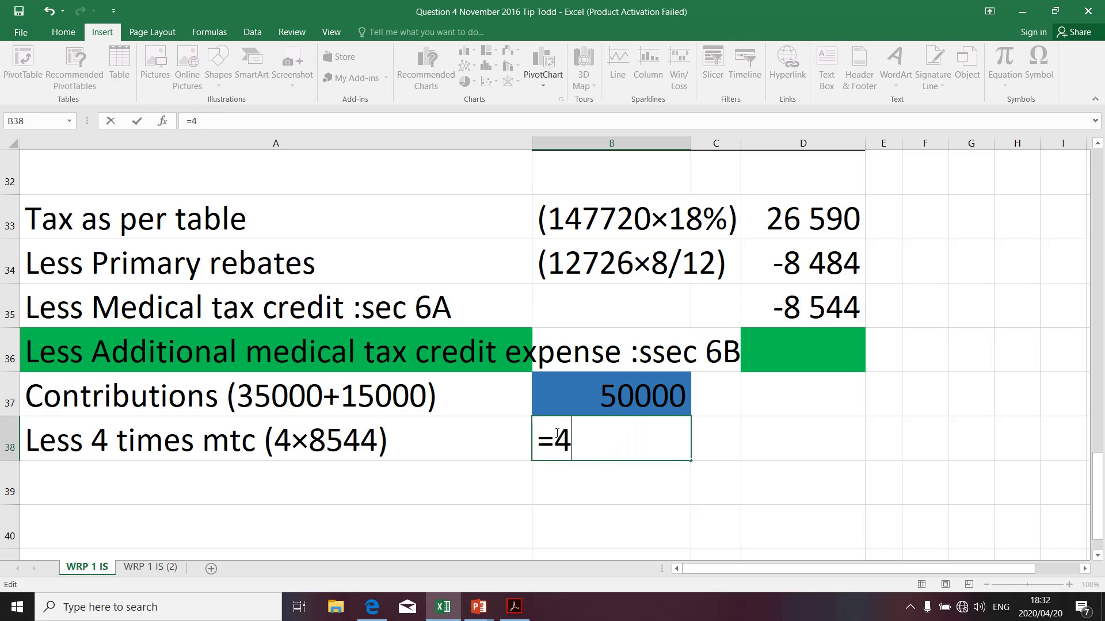
pyautogui.write('8')
pyautogui.press('BackSpace')
pyautogui.write('*')
pyautogui.click(852, 303)
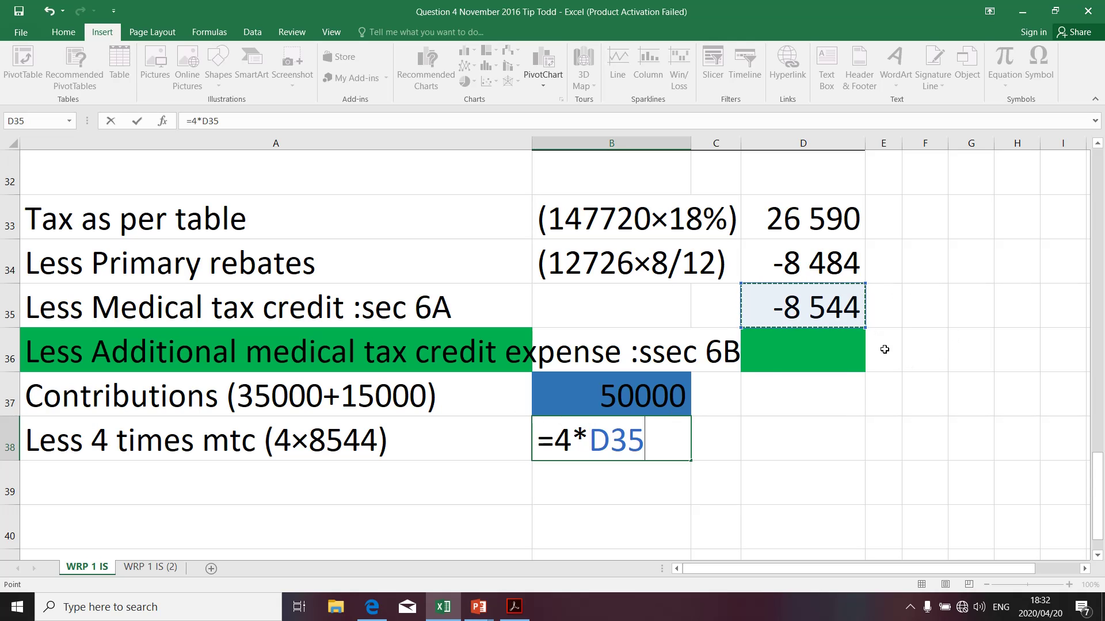
pyautogui.press('Return')
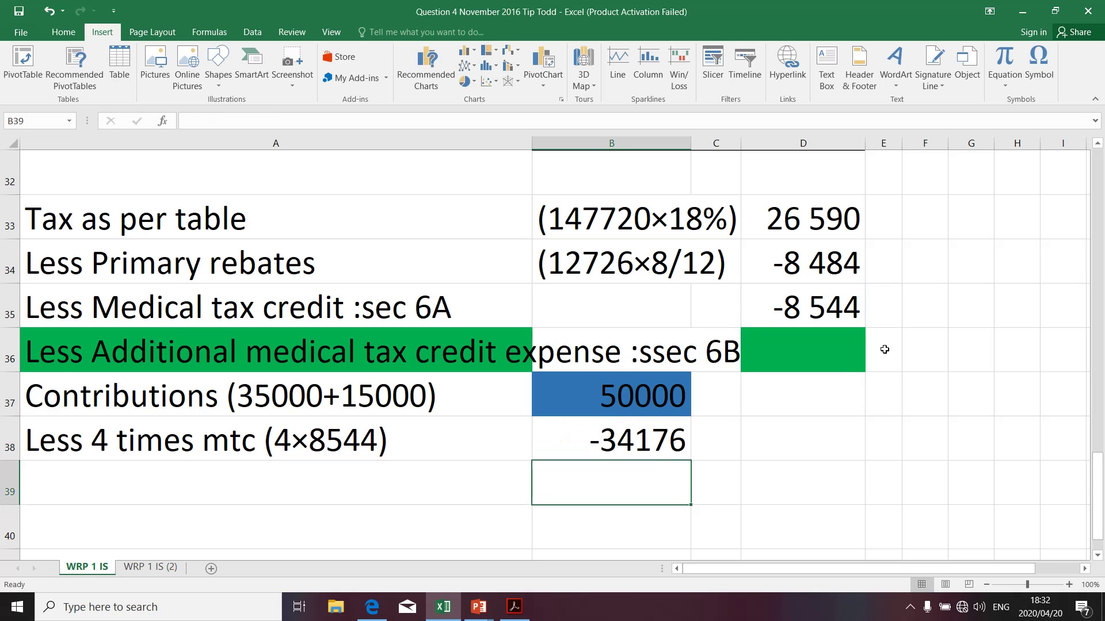
# - Format cells B37:B41 as Number with a thousands separator and 0 decimal places
pyautogui.click(809, 227)
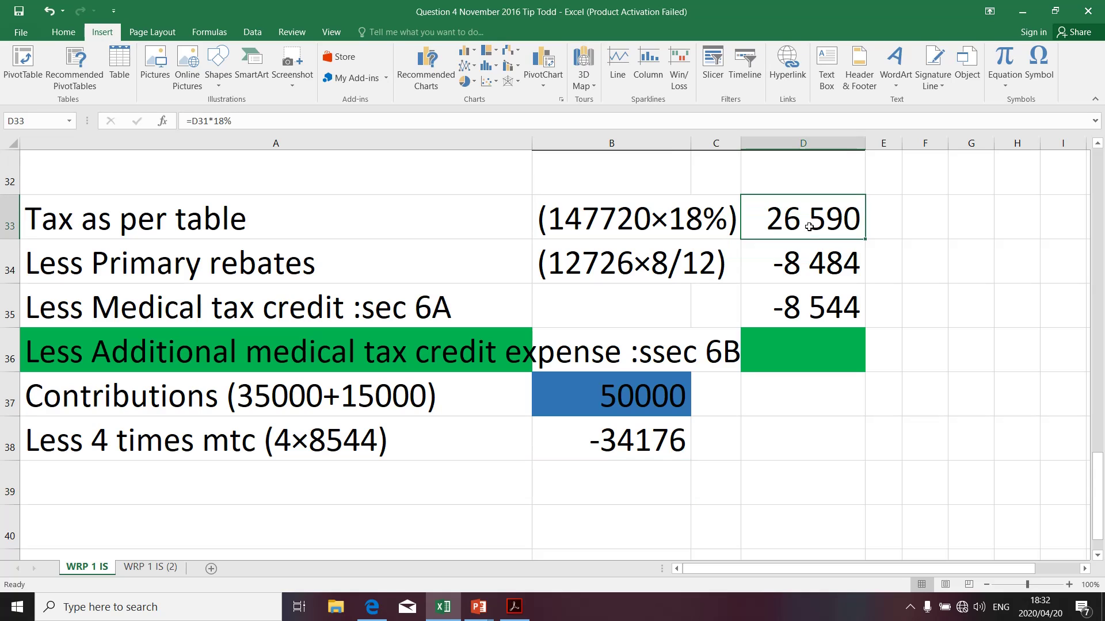
pyautogui.moveTo(629, 394); pyautogui.dragTo(598, 485)
pyautogui.rightClick(591, 310)
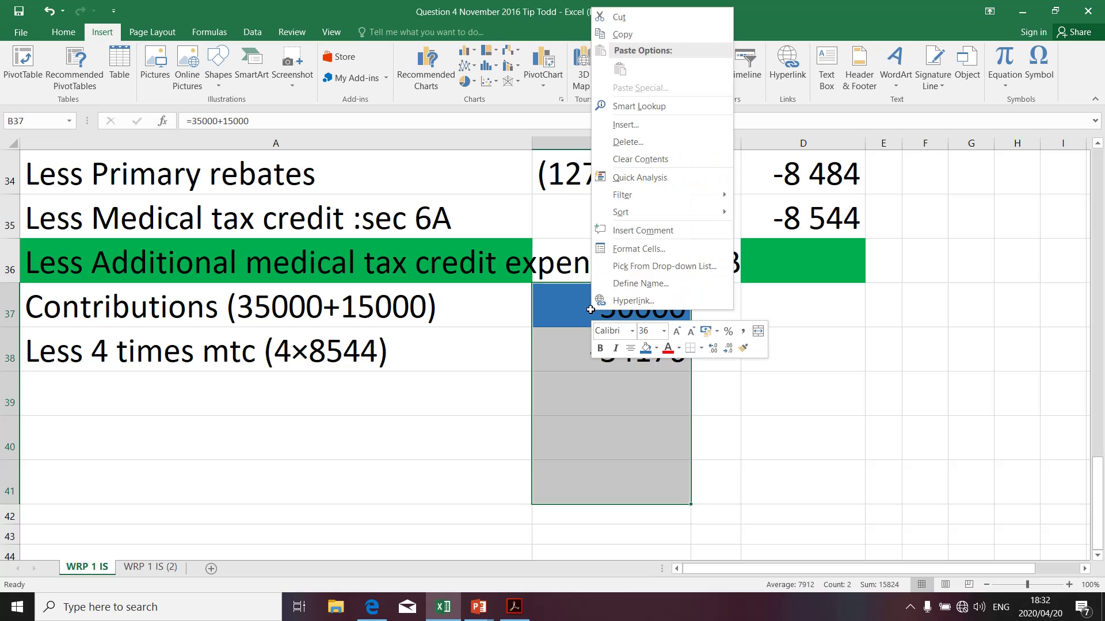
pyautogui.click(638, 248)
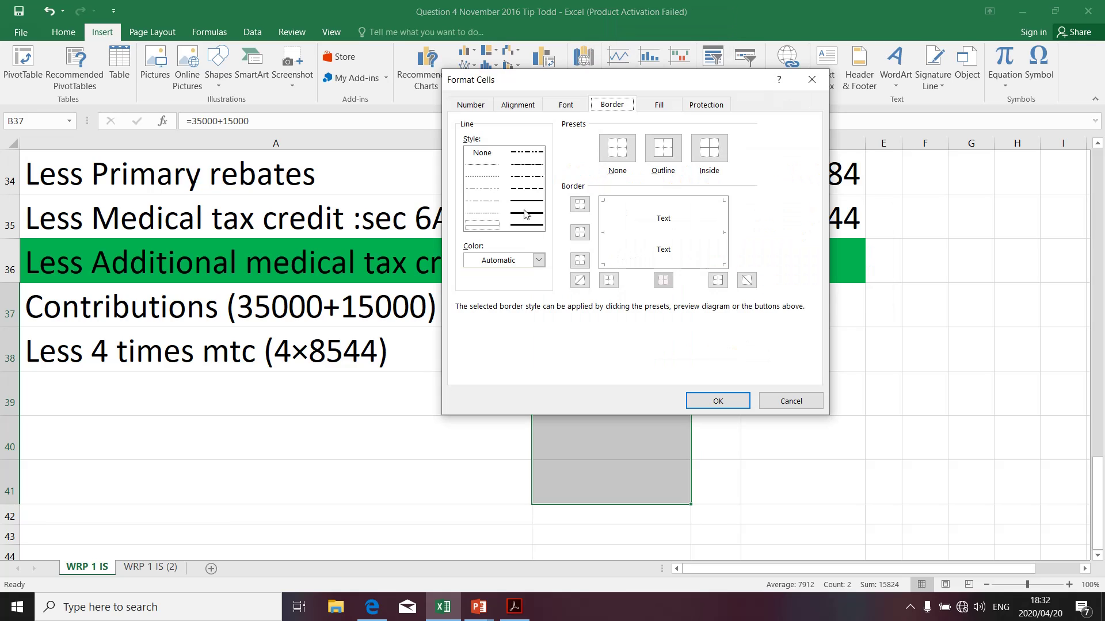
pyautogui.click(472, 105)
pyautogui.click(493, 147)
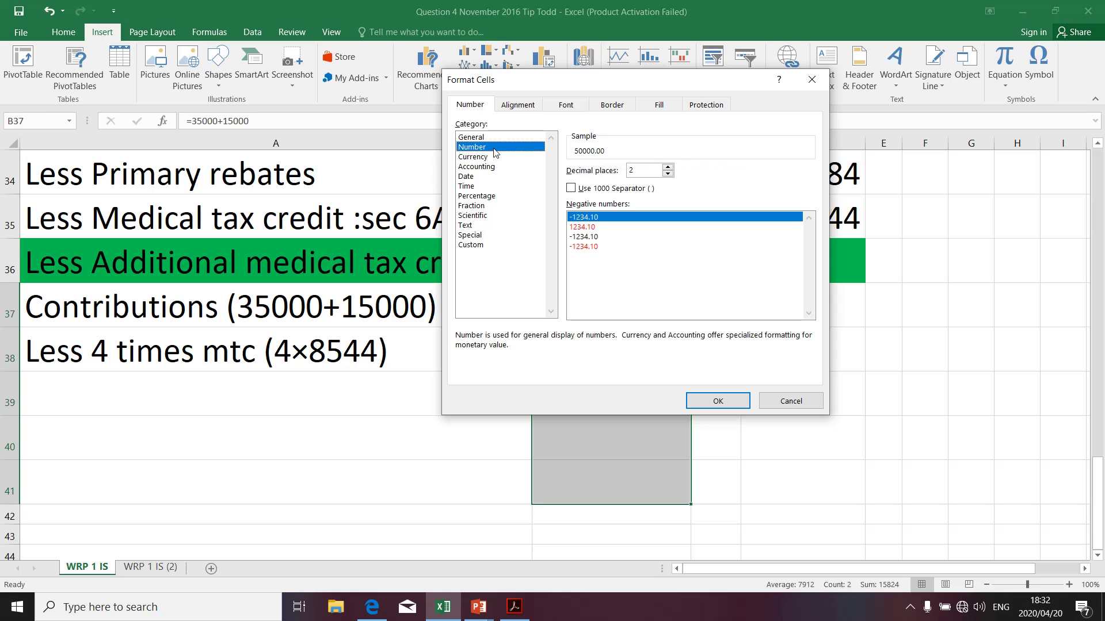
pyautogui.click(570, 188)
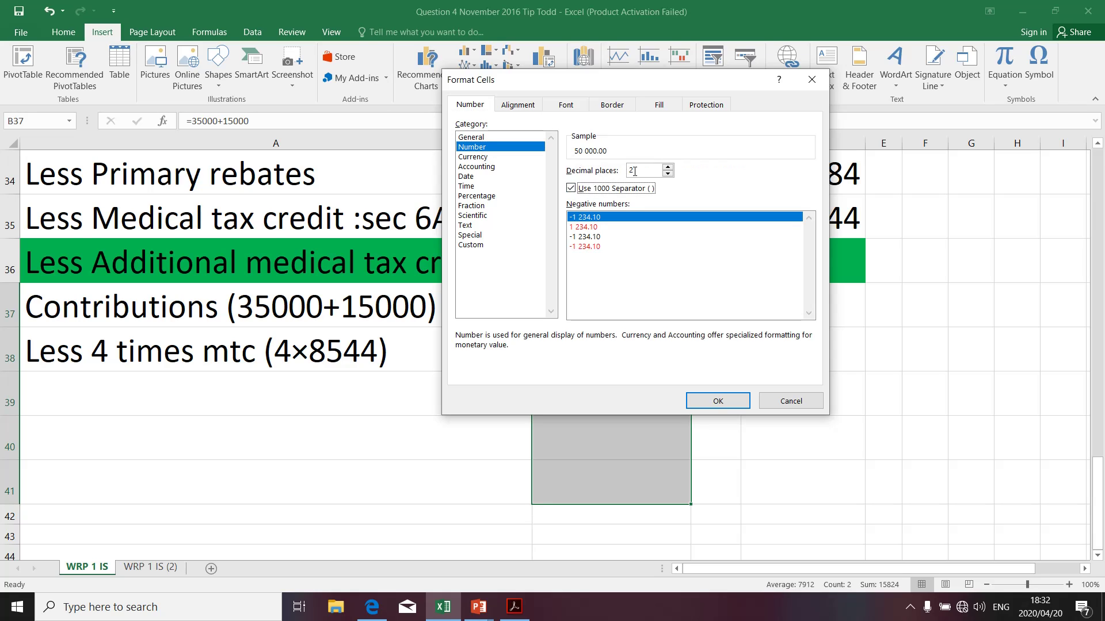
pyautogui.moveTo(635, 171); pyautogui.dragTo(628, 171)
pyautogui.write('0')
pyautogui.press('Return')
pyautogui.click(652, 389)
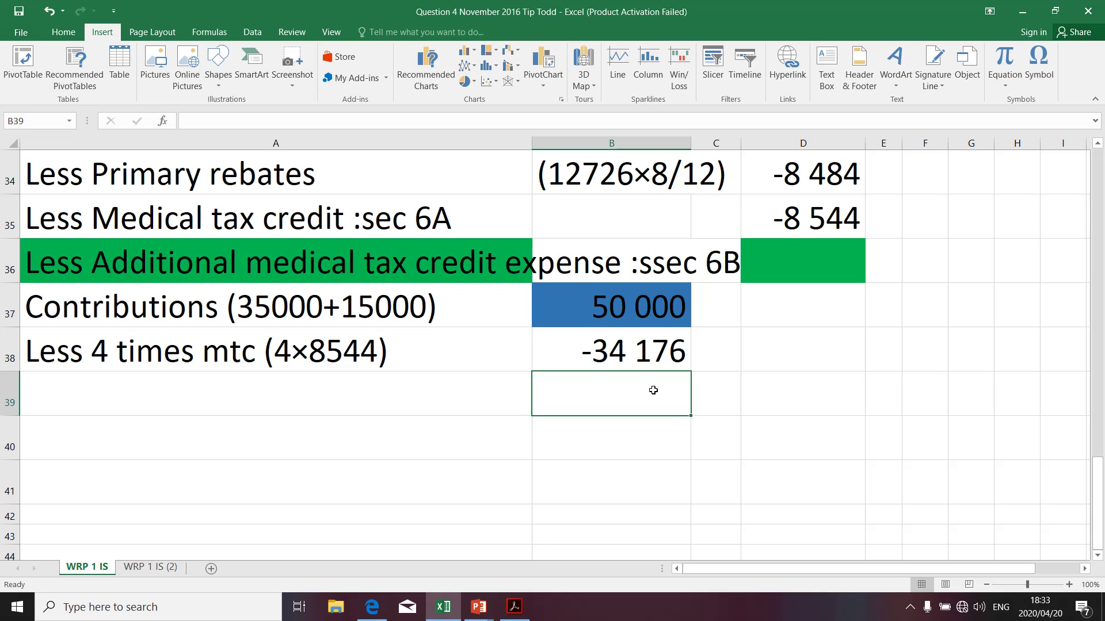
# - Add a medium solid bottom border to cell B38 beneath the four-times medical tax credit amount
pyautogui.click(631, 311)
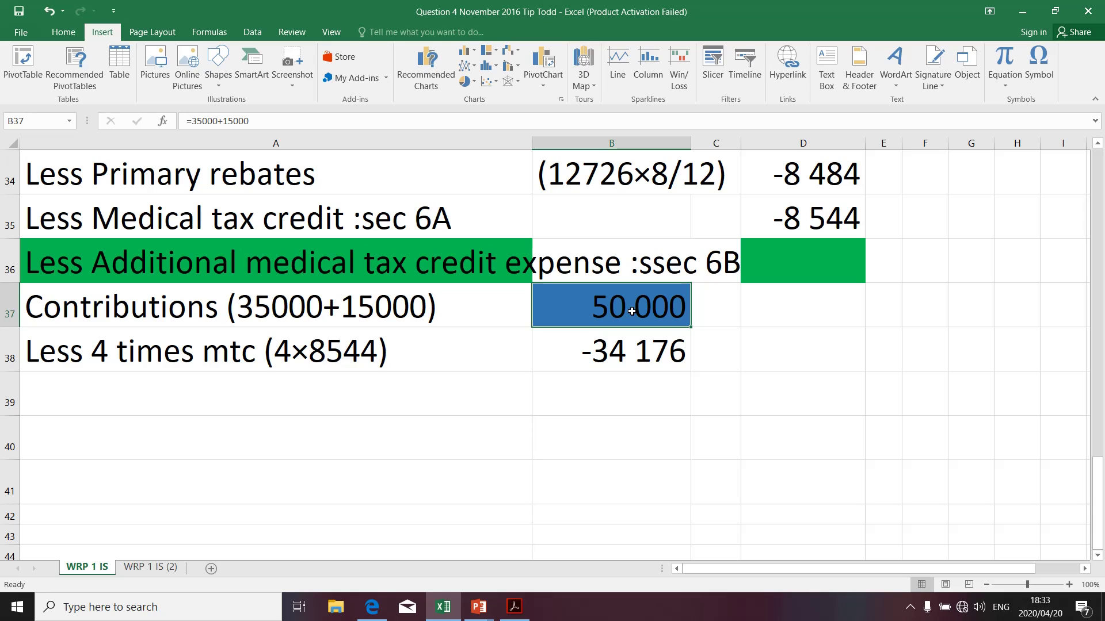
pyautogui.click(103, 349)
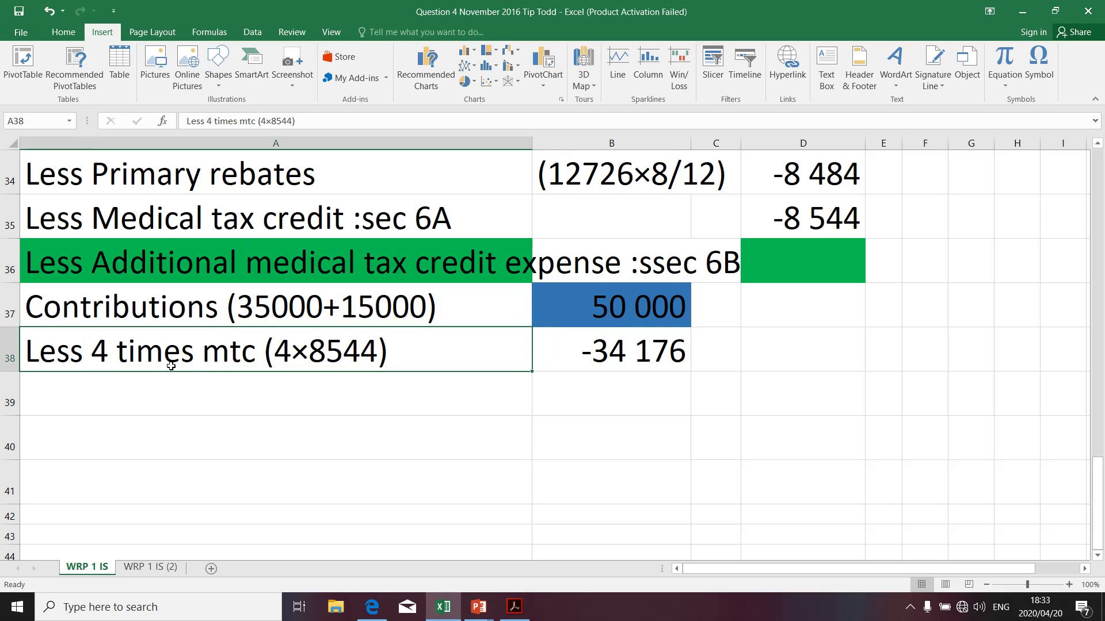
pyautogui.click(655, 368)
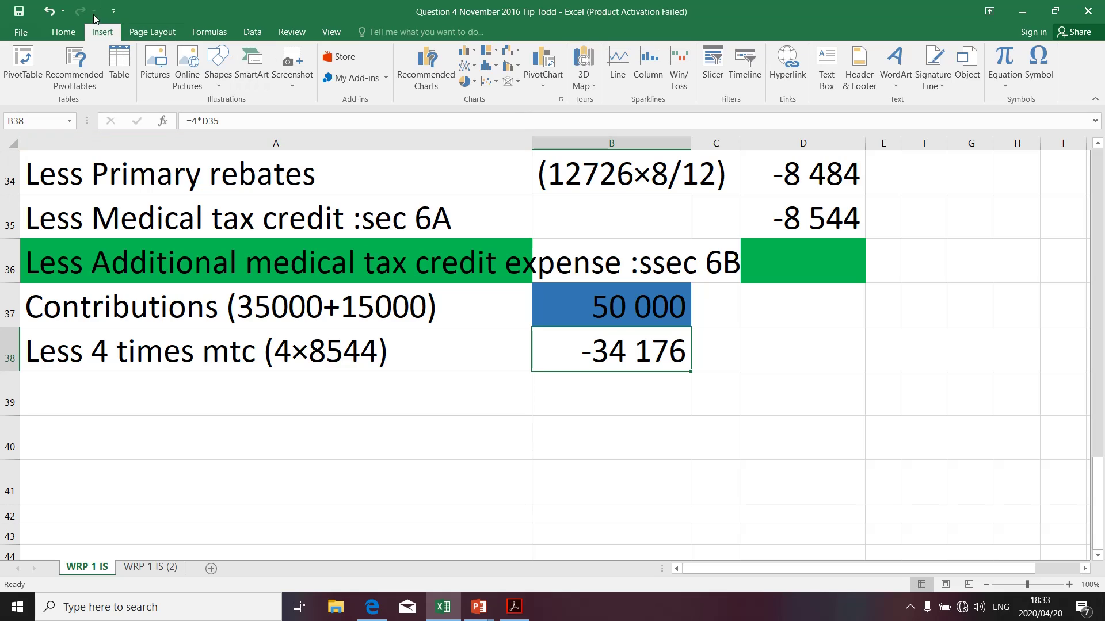
pyautogui.click(71, 34)
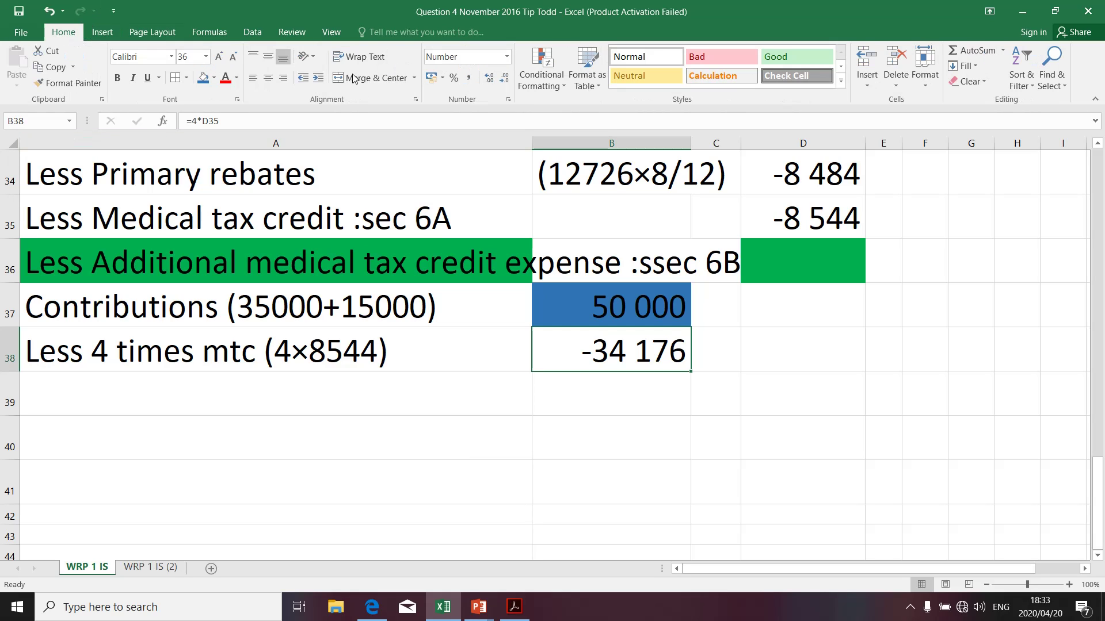
pyautogui.click(185, 78)
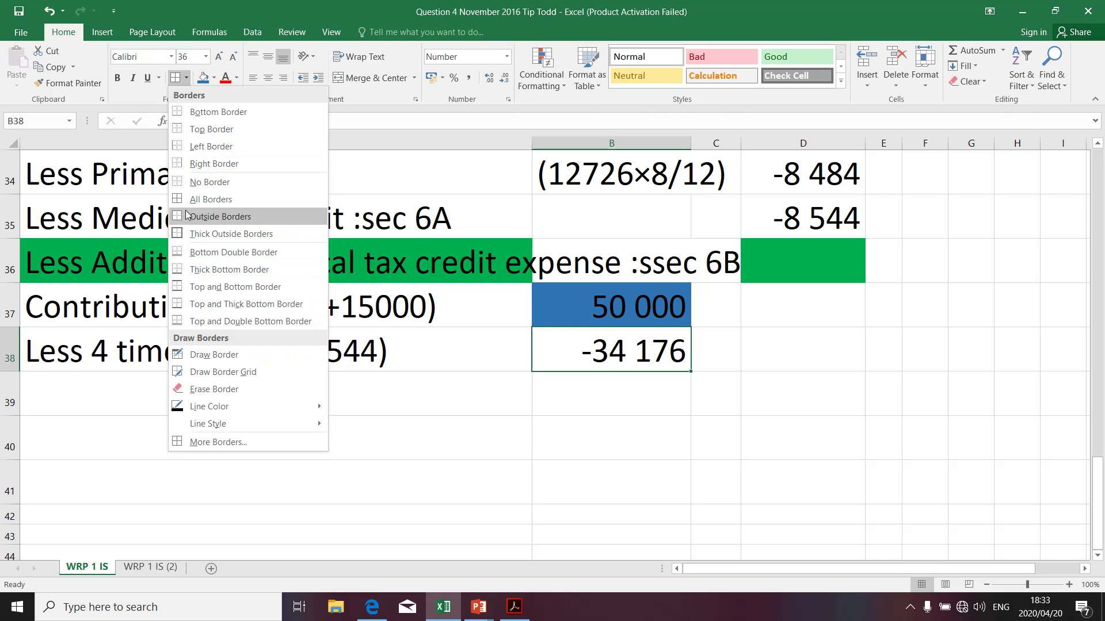
pyautogui.click(206, 443)
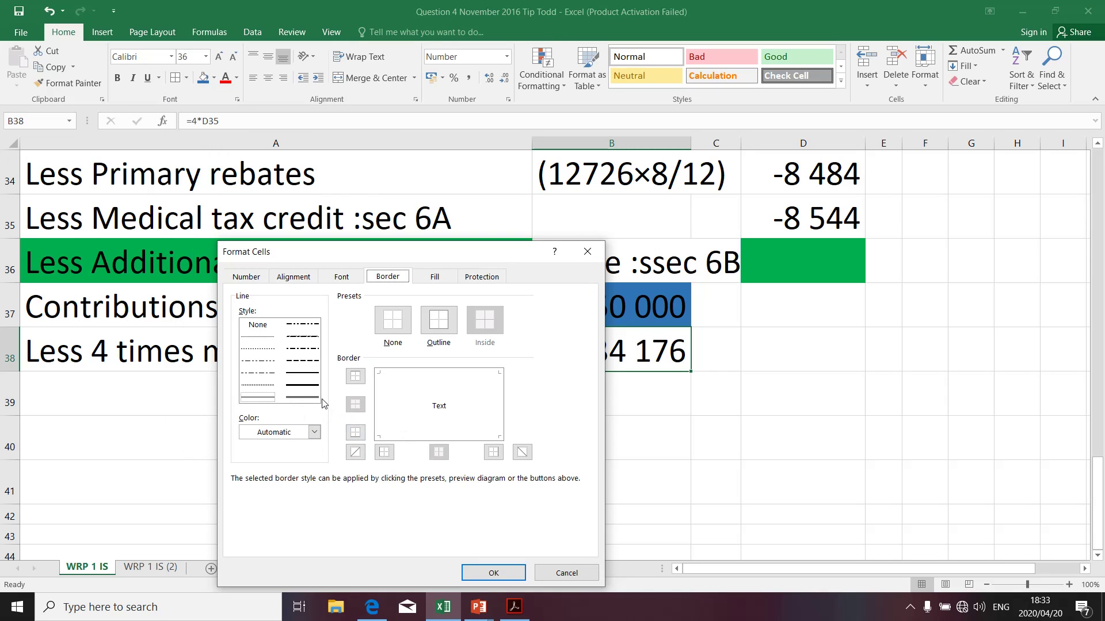
pyautogui.click(415, 439)
pyautogui.click(300, 373)
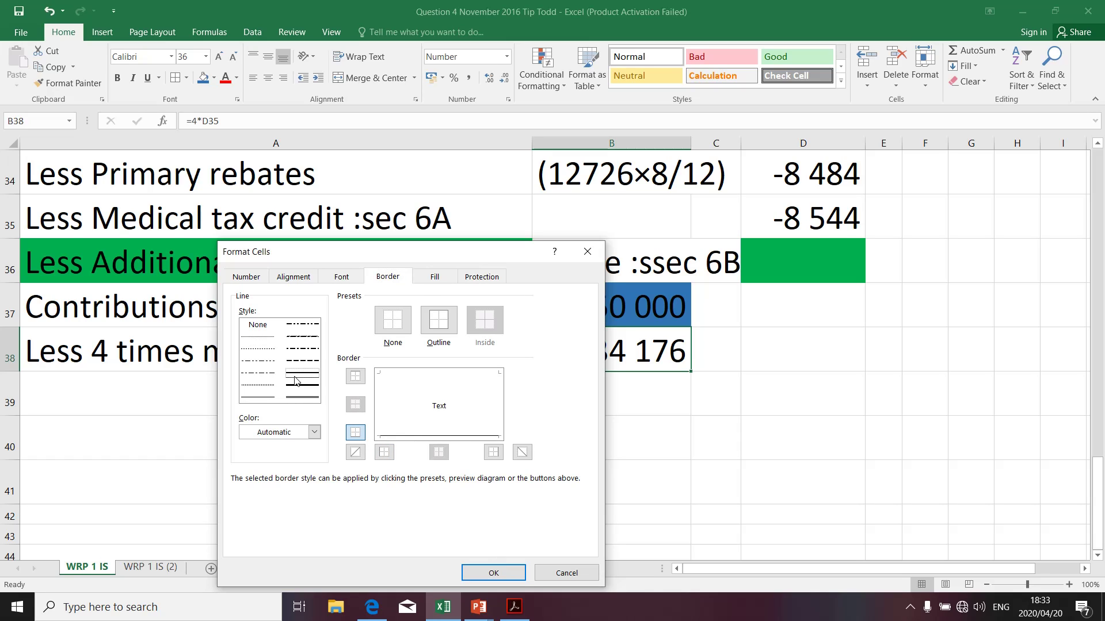
pyautogui.click(449, 436)
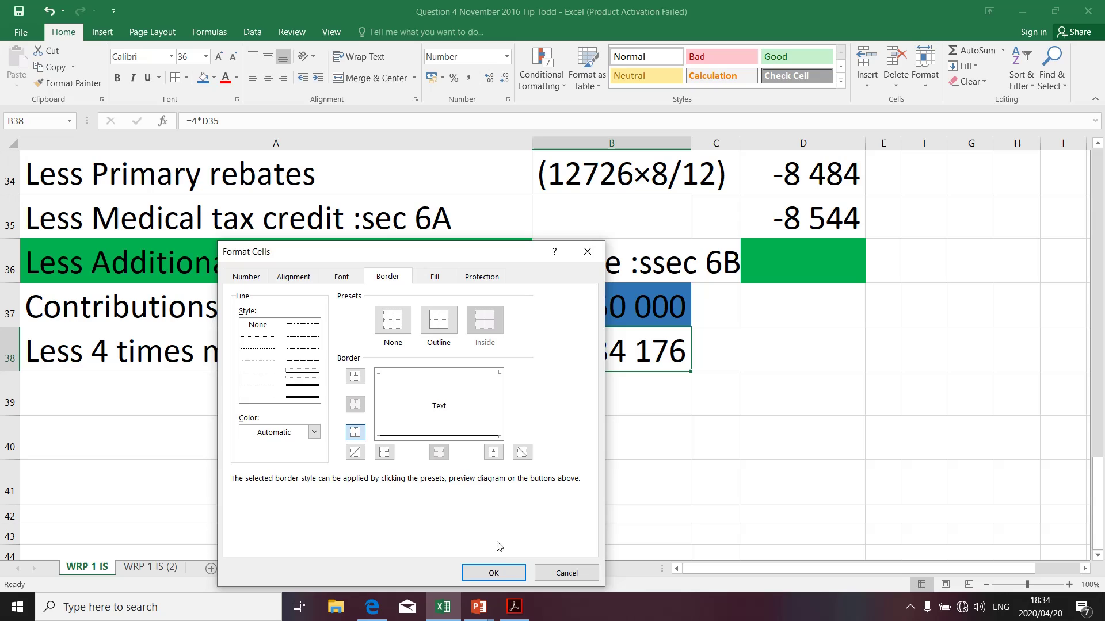
pyautogui.click(504, 573)
pyautogui.click(596, 464)
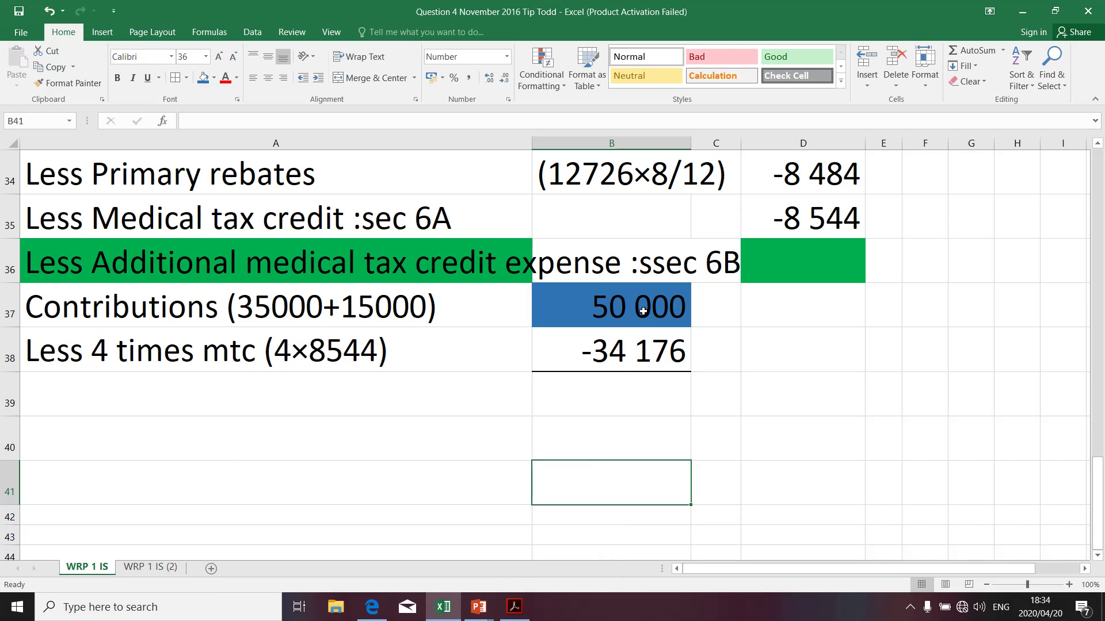
pyautogui.click(601, 404)
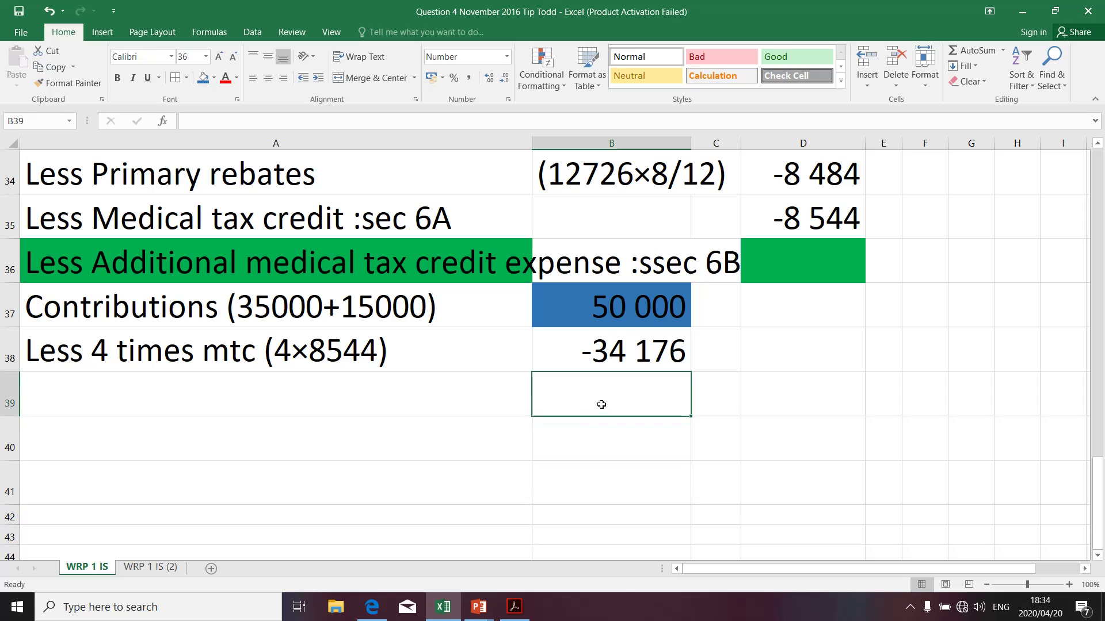
pyautogui.write('=')
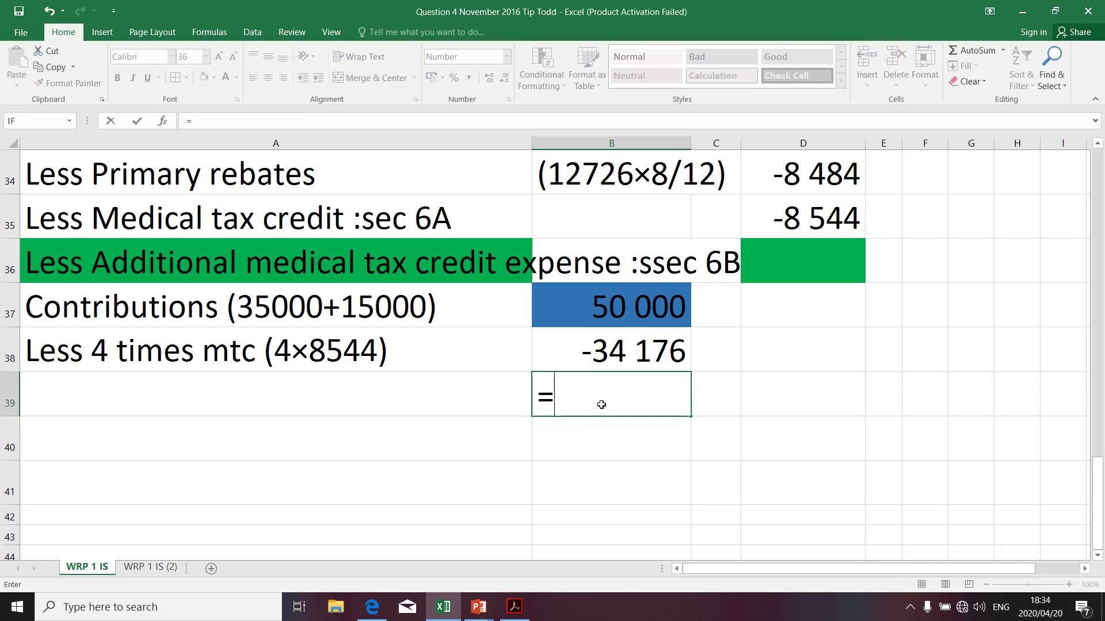
pyautogui.click(615, 303)
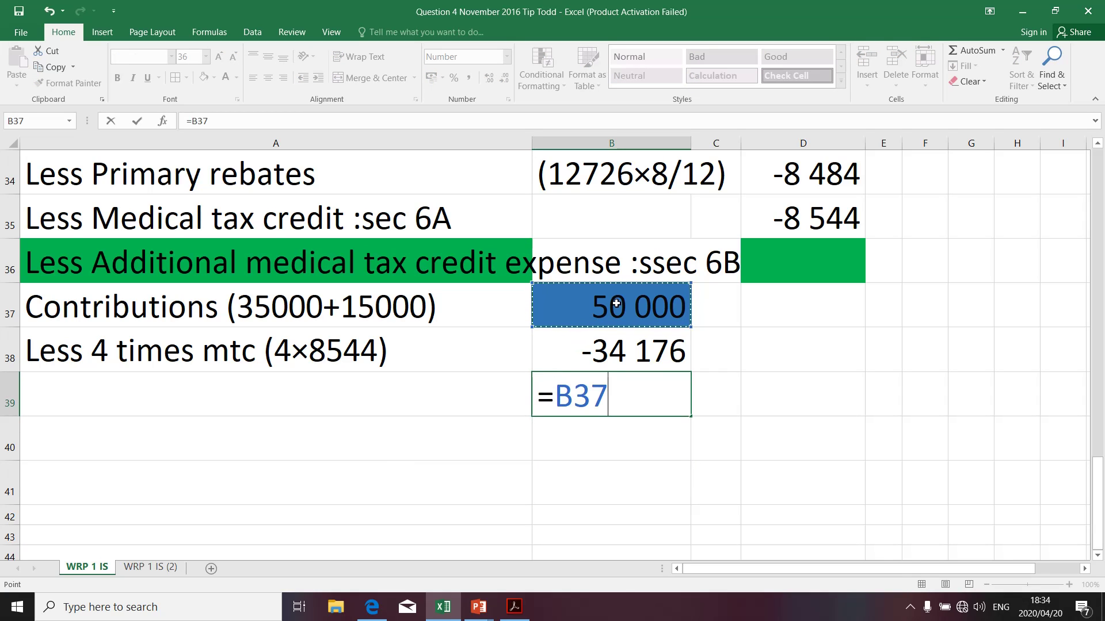
pyautogui.press('BackSpace')
pyautogui.press('BackSpace')
pyautogui.press('BackSpace')
pyautogui.press('BackSpace')
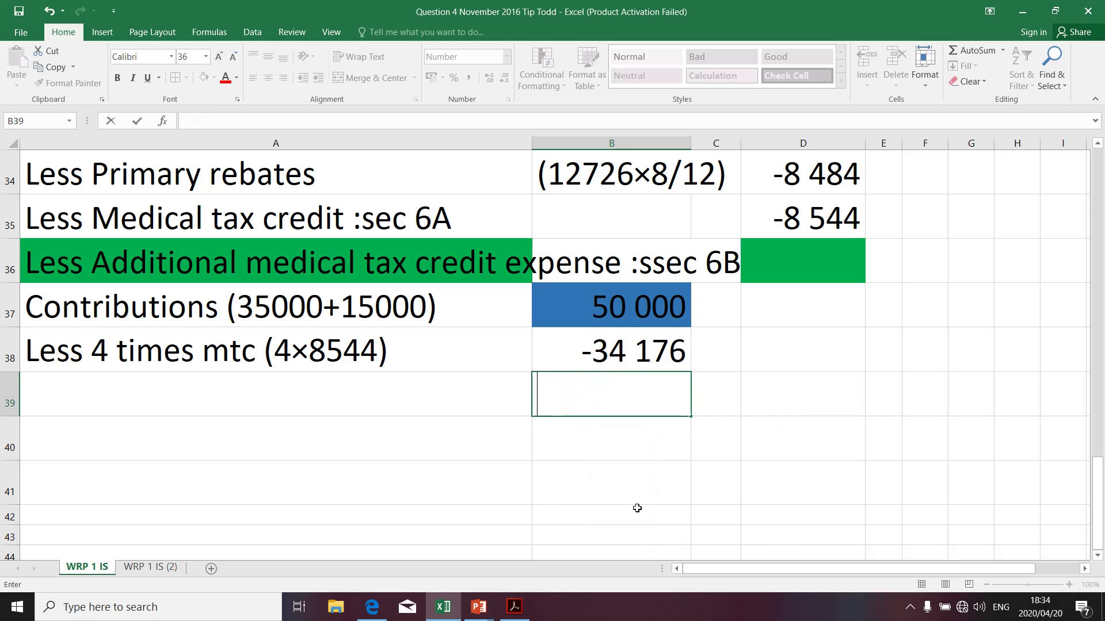
pyautogui.press('Escape')
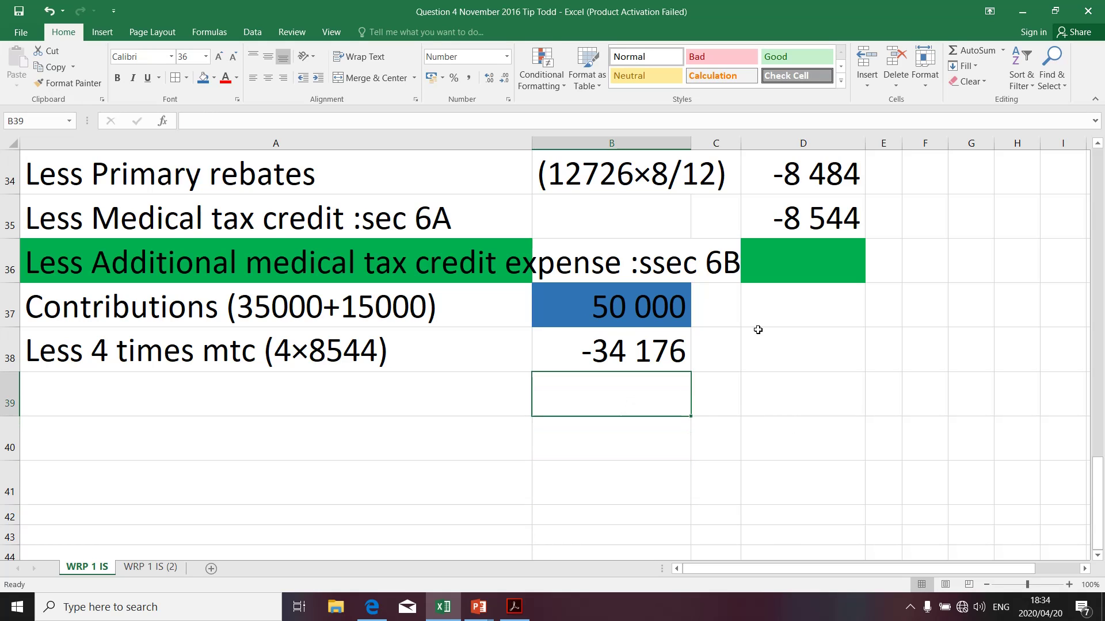
# - Total the contributions and the deduction in cell B39 with AutoSum, using =SUM(B37:B38)
pyautogui.click(968, 50)
pyautogui.press('Return')
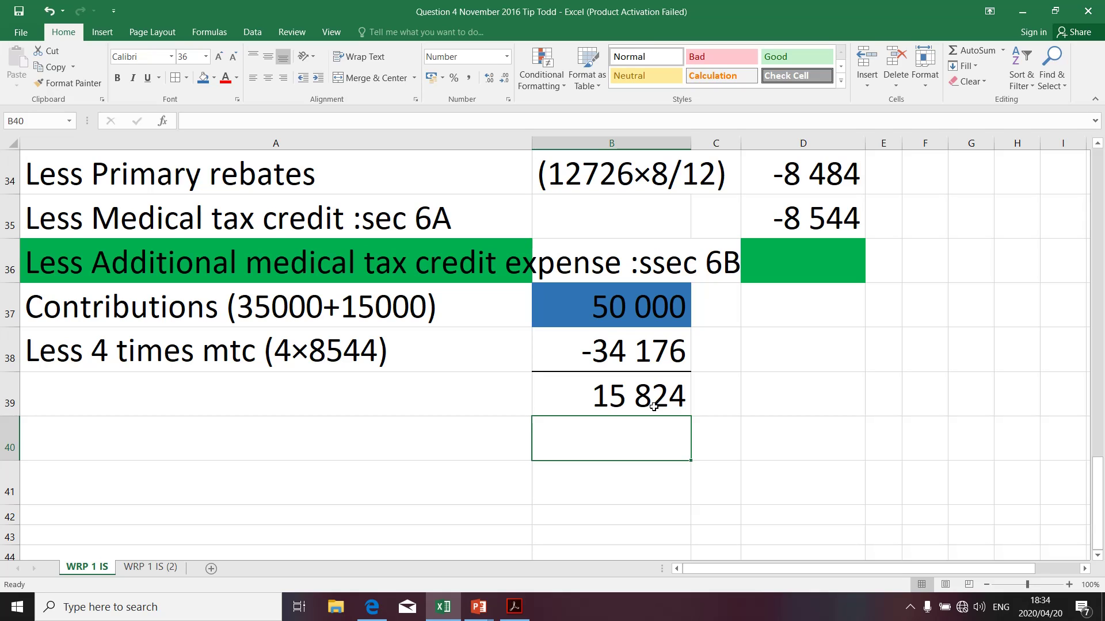
# - Enter the label "Add Qualyfing medical expense" in cell A40
pyautogui.click(107, 423)
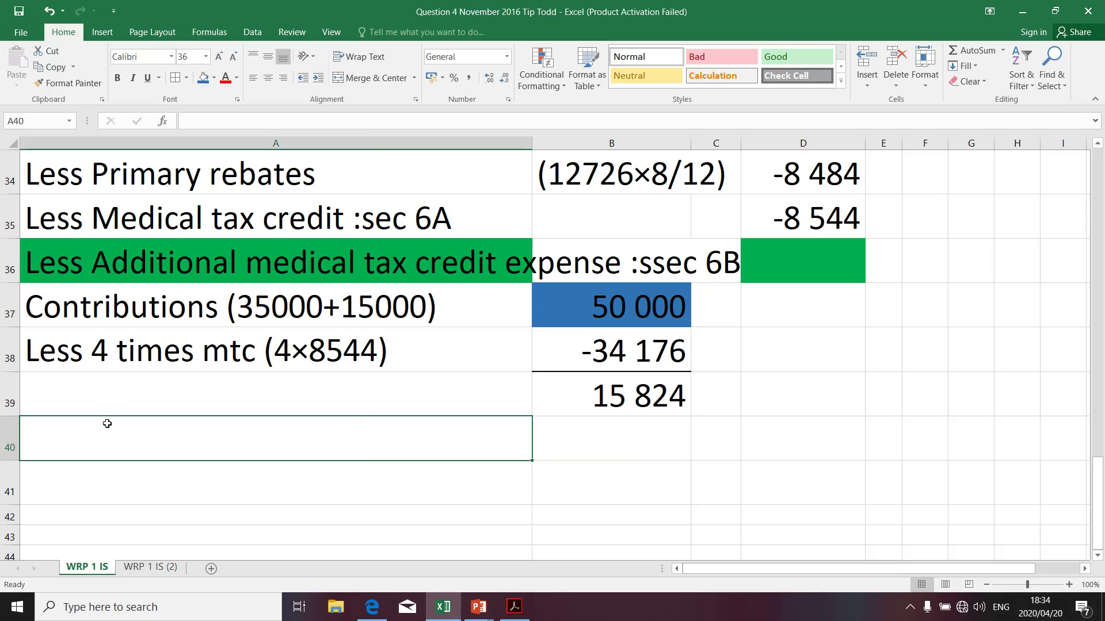
pyautogui.write('Add')
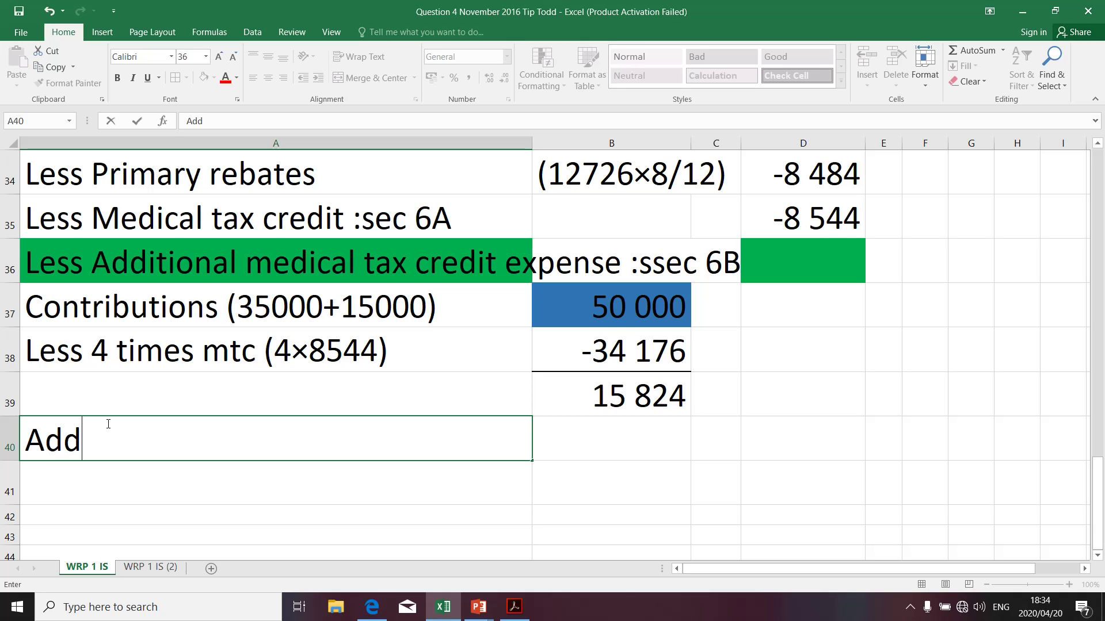
pyautogui.write(' Qua')
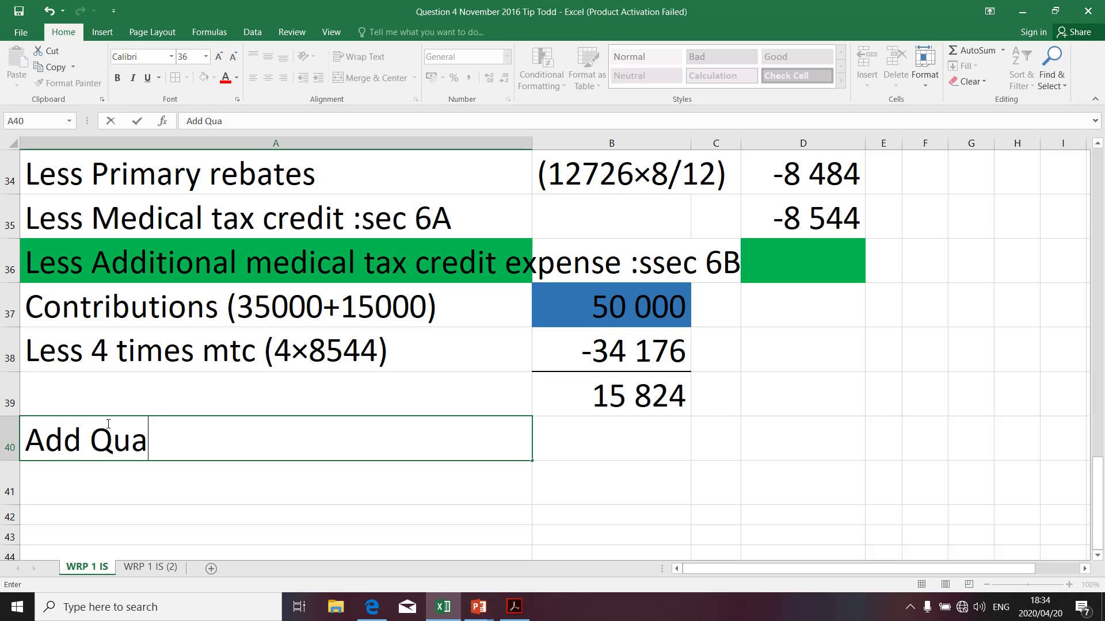
pyautogui.write('lyfing medc')
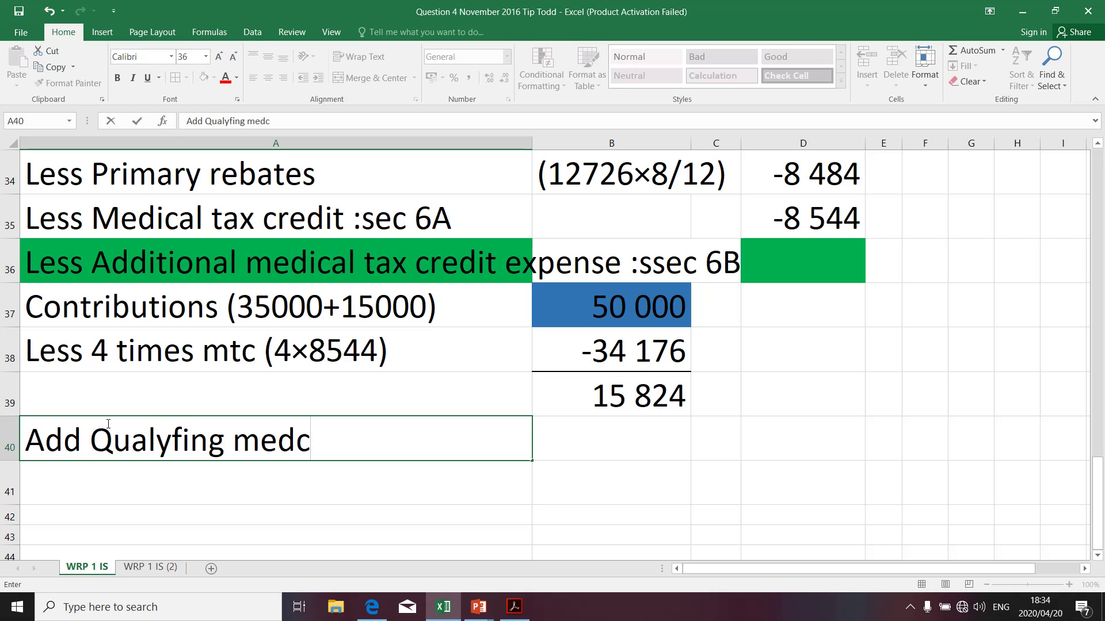
pyautogui.press('BackSpace')
pyautogui.write('ical ex')
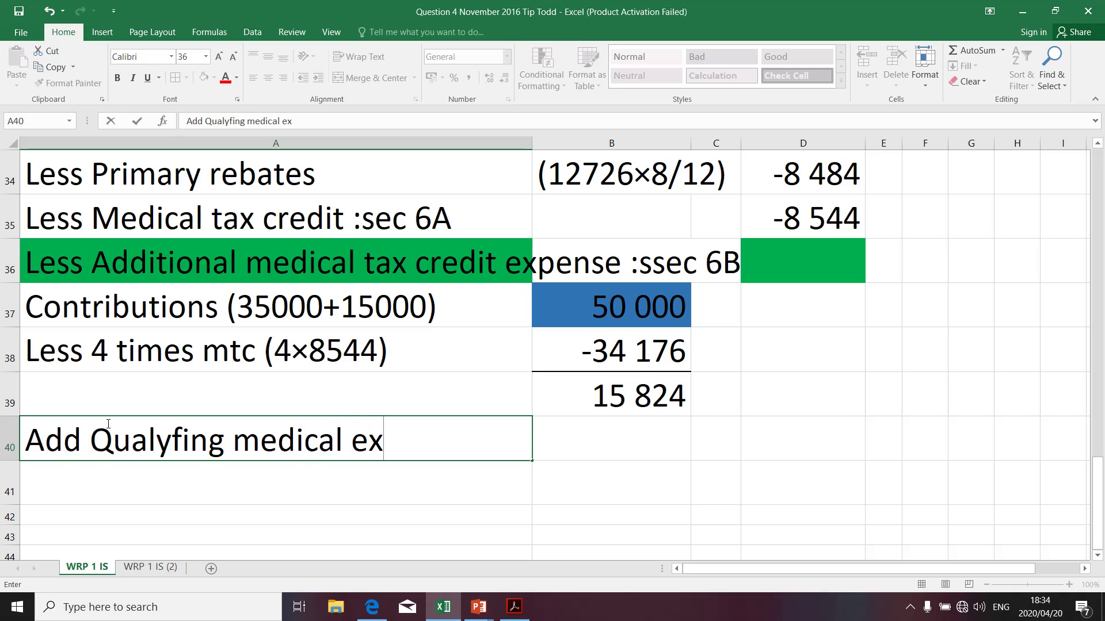
pyautogui.write('pense')
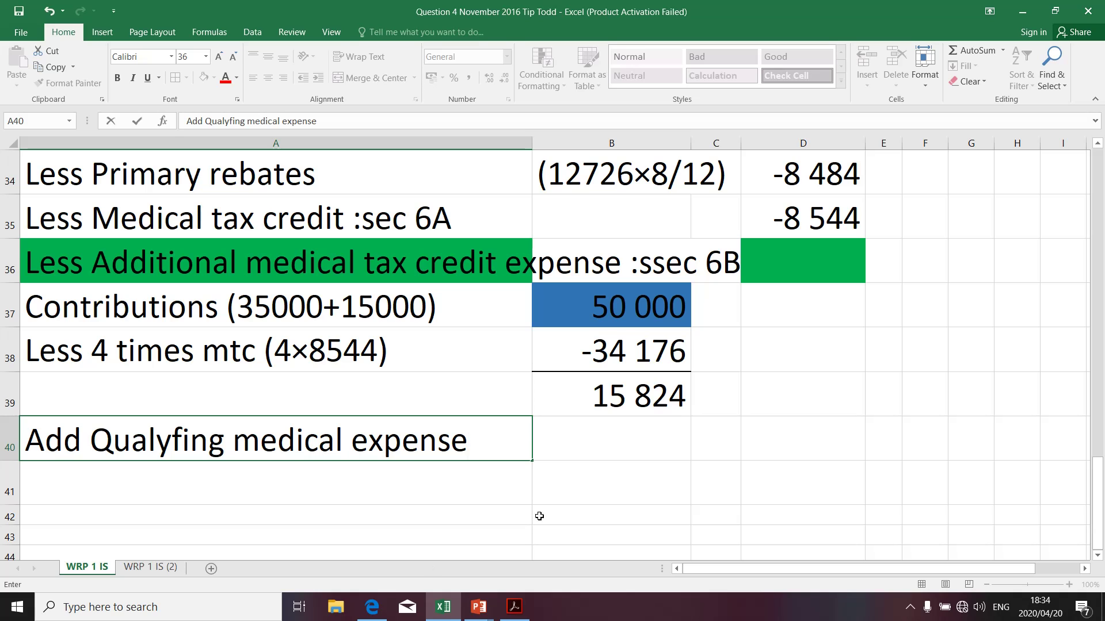
# - Switch to the exam PDF in Edge and highlight "Medical expenses paid and not covered by the fund" in pink
pyautogui.hotkey('alt', 'Tab')
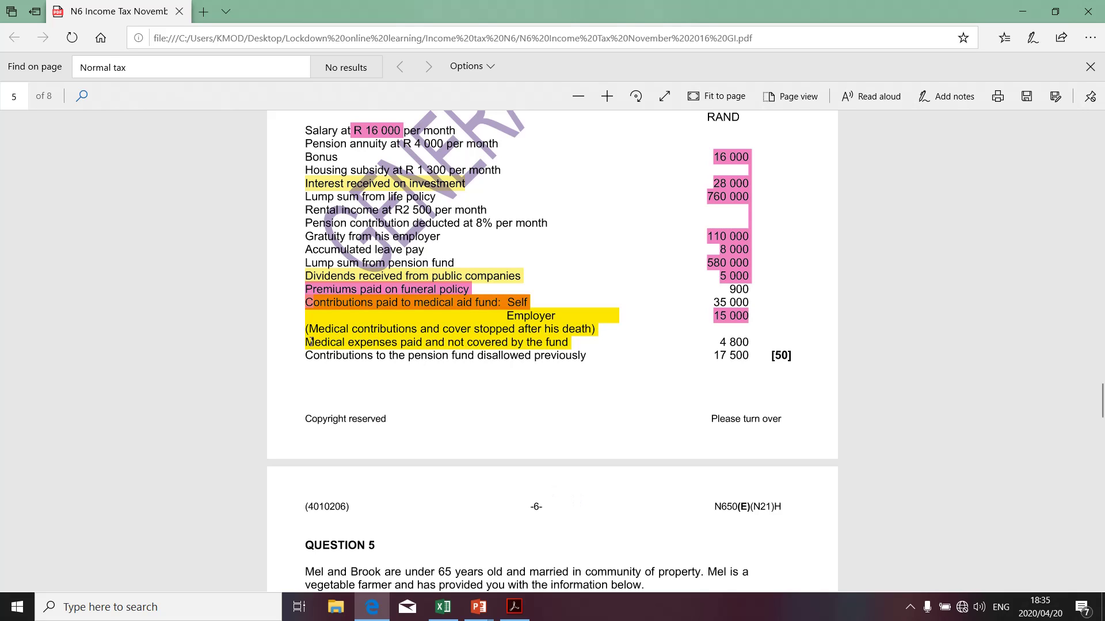
pyautogui.moveTo(310, 341); pyautogui.dragTo(563, 345)
pyautogui.click(524, 369)
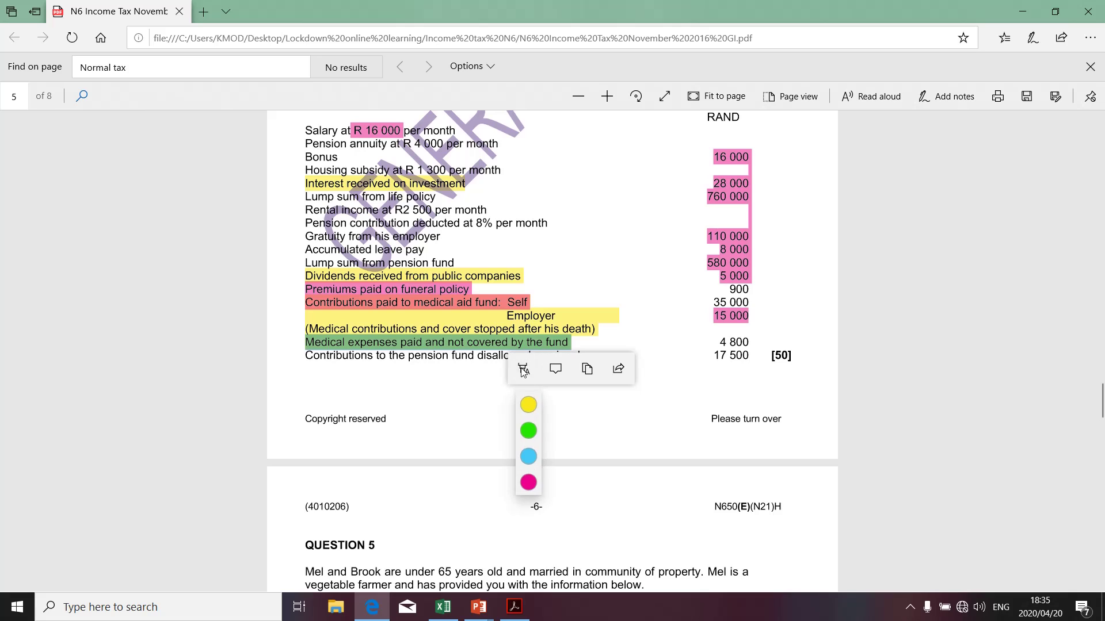
pyautogui.click(528, 483)
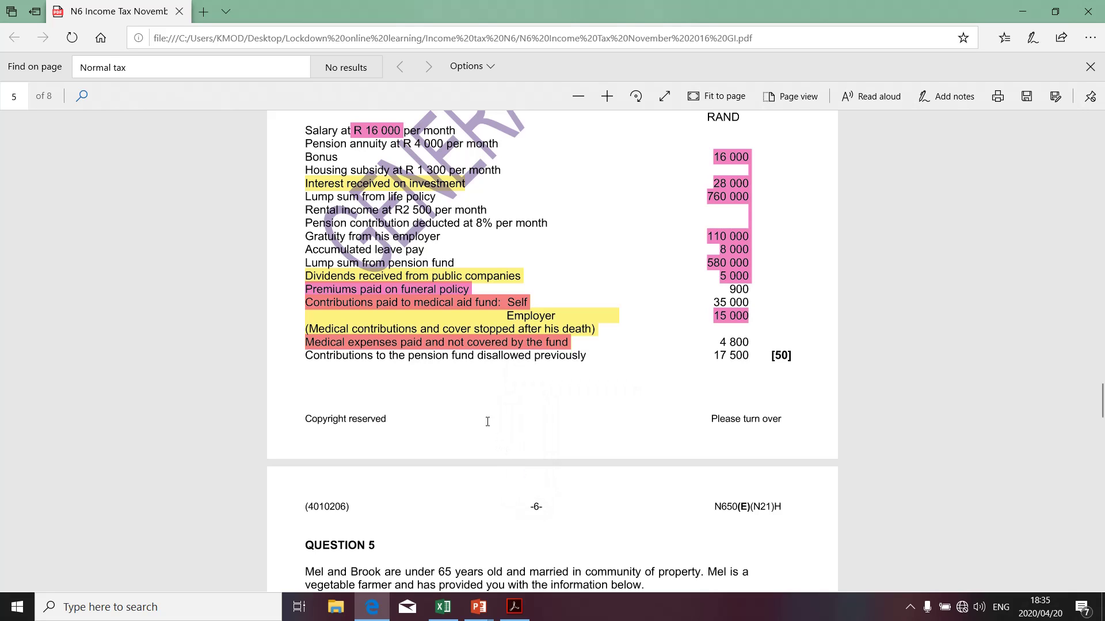
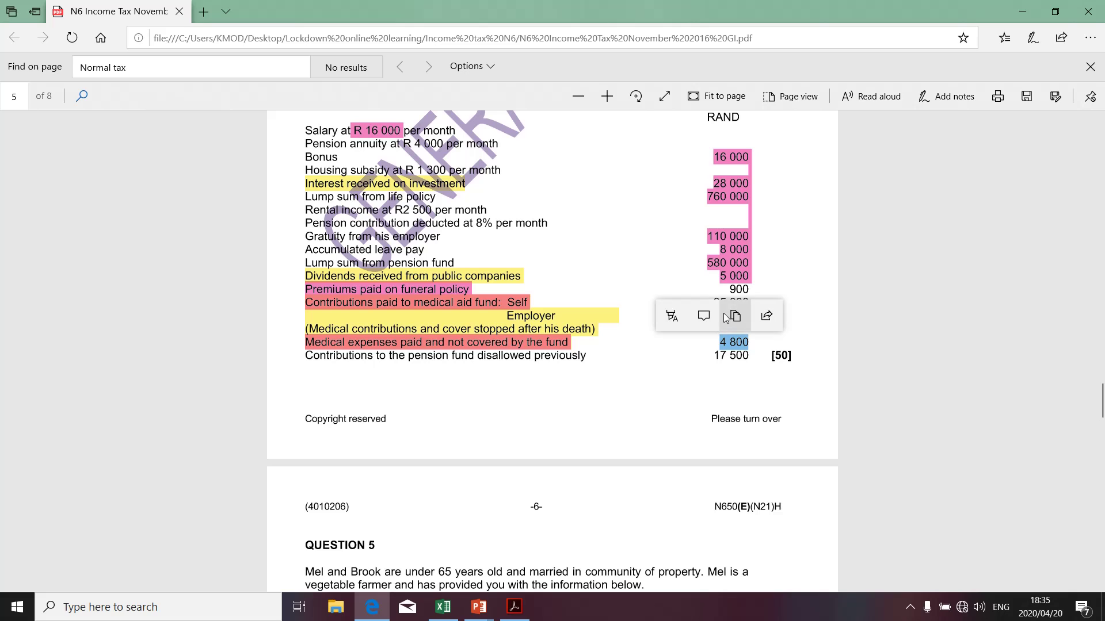
# - Copy the 4 800 medical expense amount from the PDF, switch back to the Excel workbook and enter 4800 in cell B40
pyautogui.click(733, 315)
pyautogui.hotkey('alt', 'Tab')
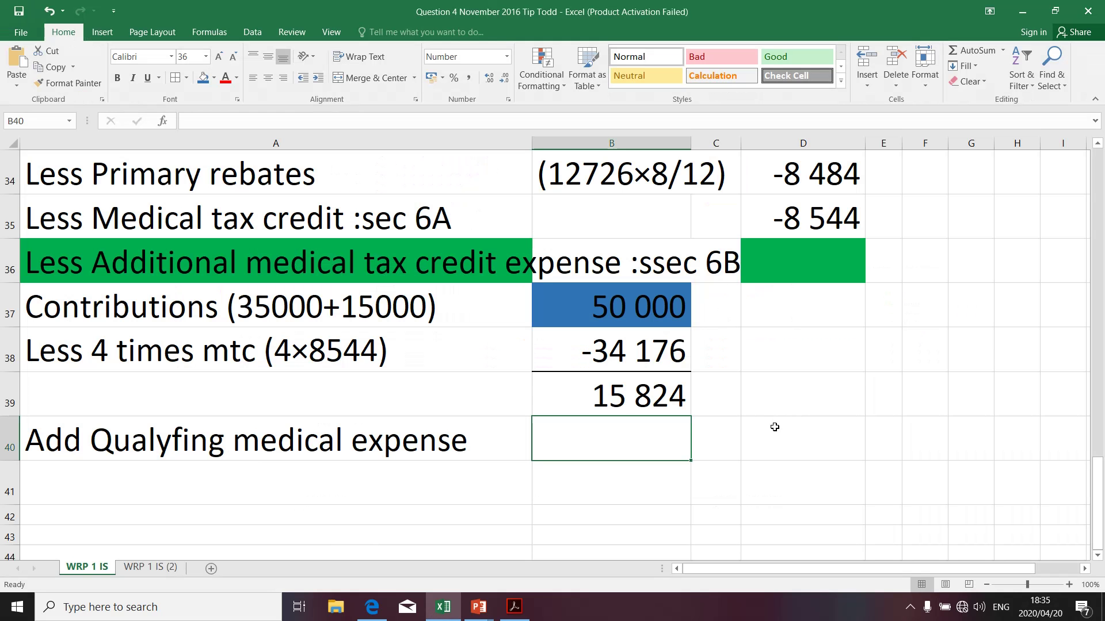
pyautogui.hotkey('ctrl', 'v')
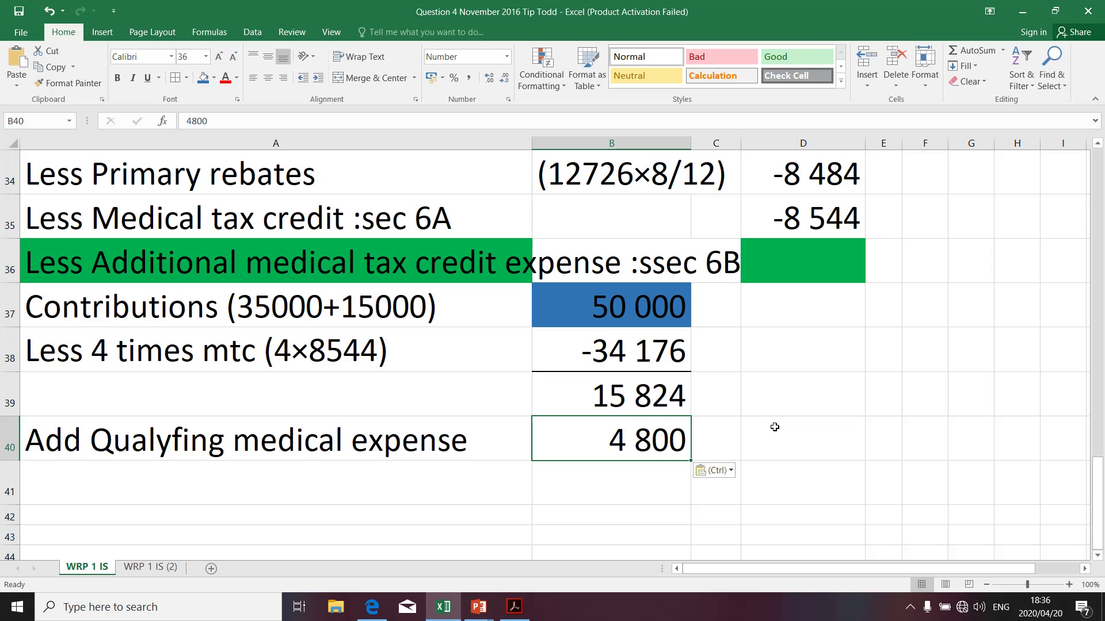
pyautogui.click(648, 493)
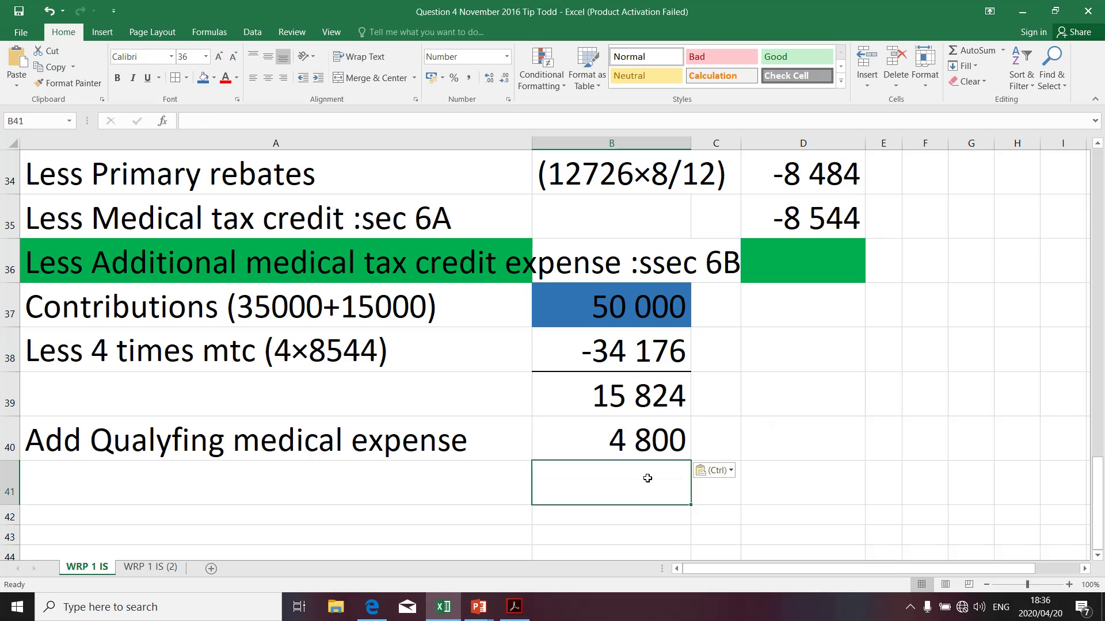
pyautogui.click(646, 448)
pyautogui.write('4800')
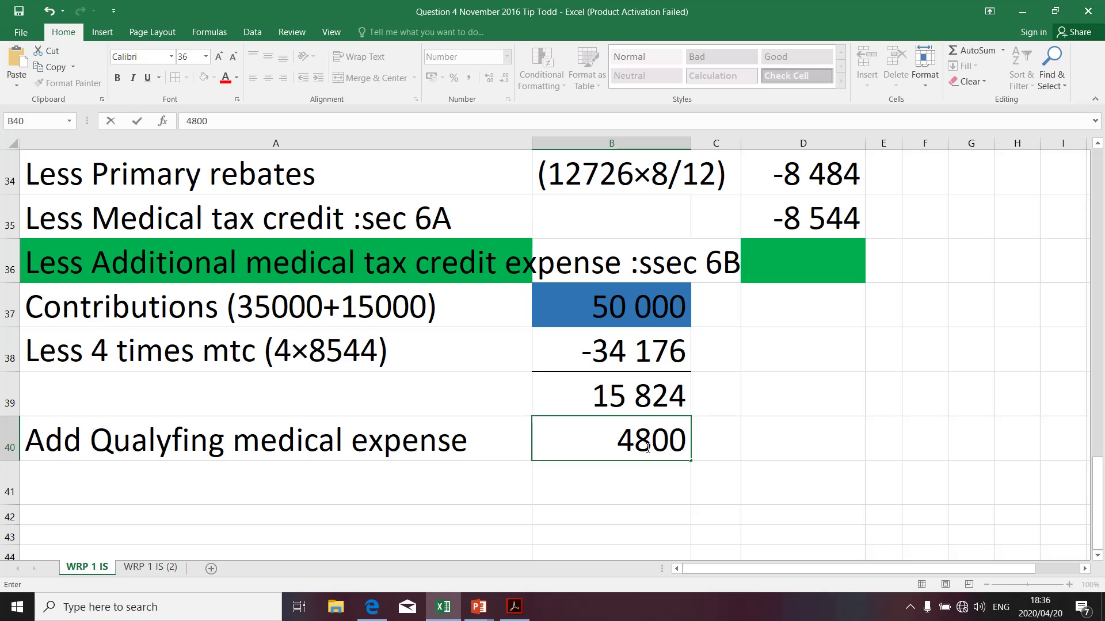
pyautogui.press('Return')
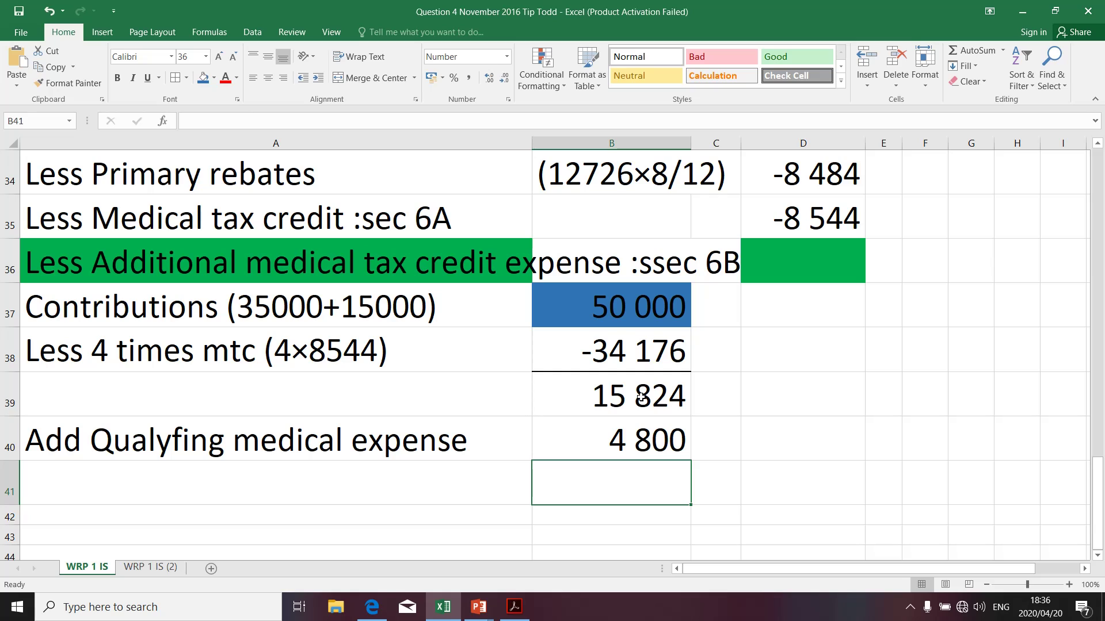
# - Remove the blue fill from the contributions amount in cell B37
pyautogui.click(591, 303)
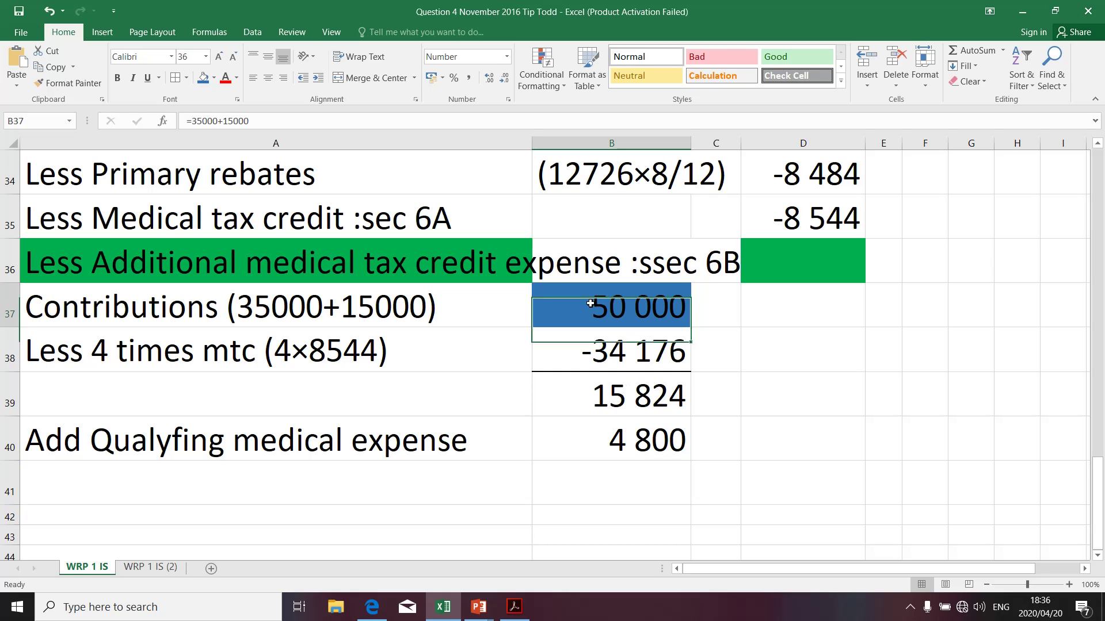
pyautogui.click(213, 77)
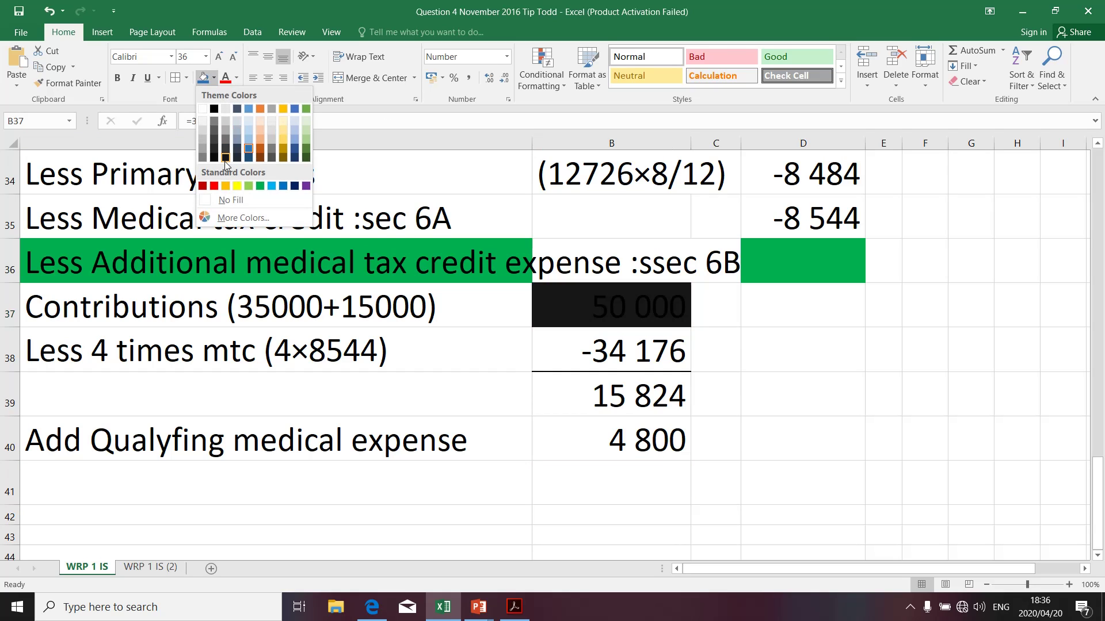
pyautogui.click(230, 200)
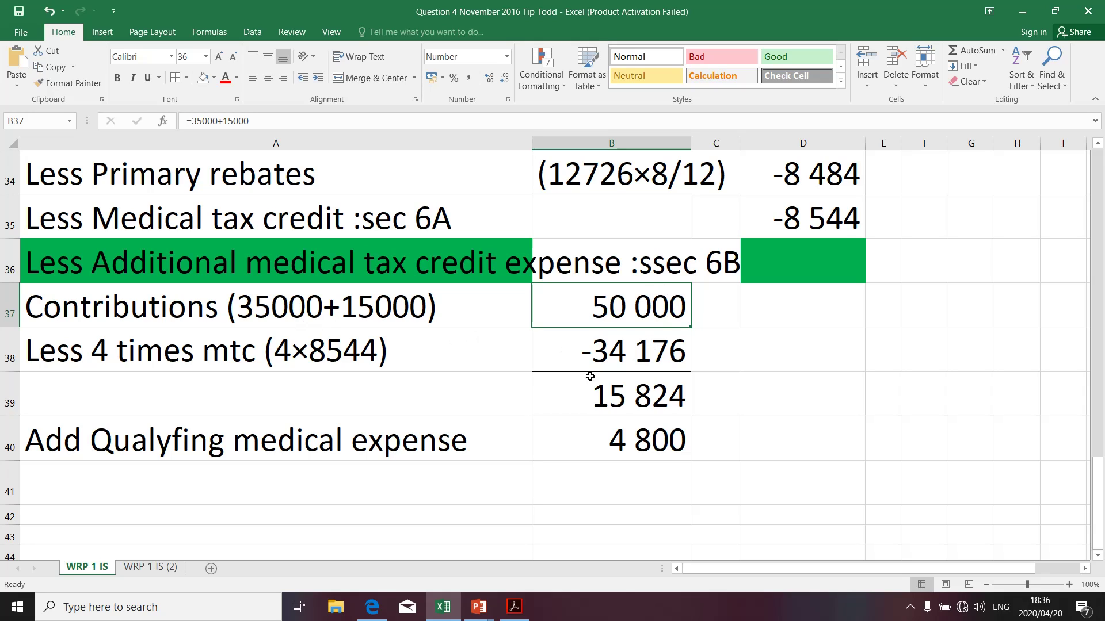
pyautogui.click(637, 399)
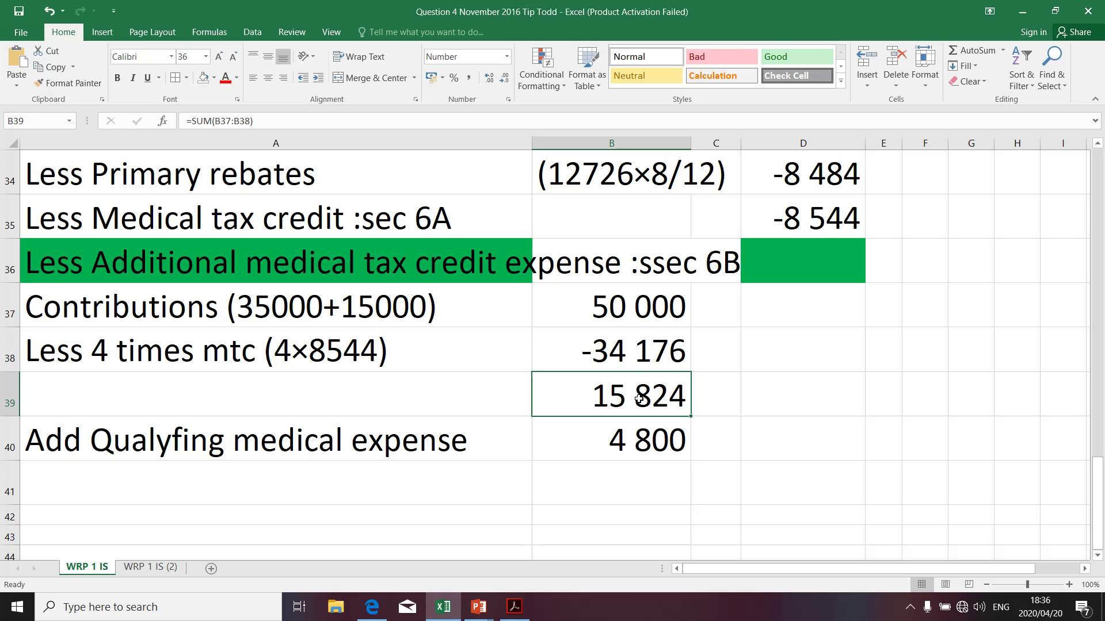
pyautogui.click(612, 447)
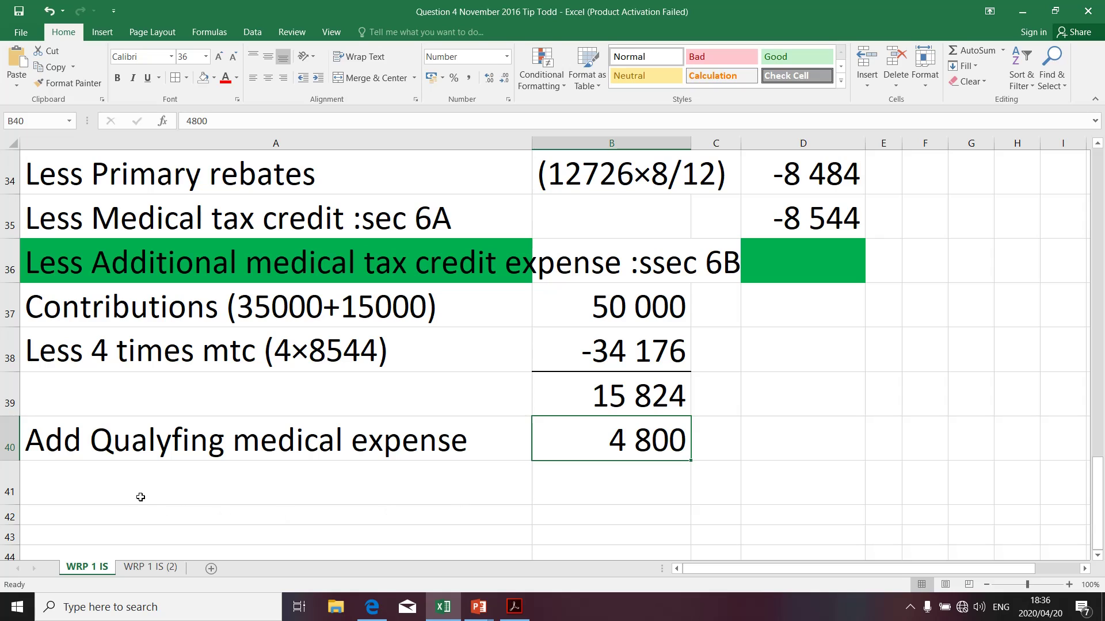
# - Start the label in cell A41 with "Less 7,5%×taxable income", inserting the multiplication sign as a symbol
pyautogui.click(119, 487)
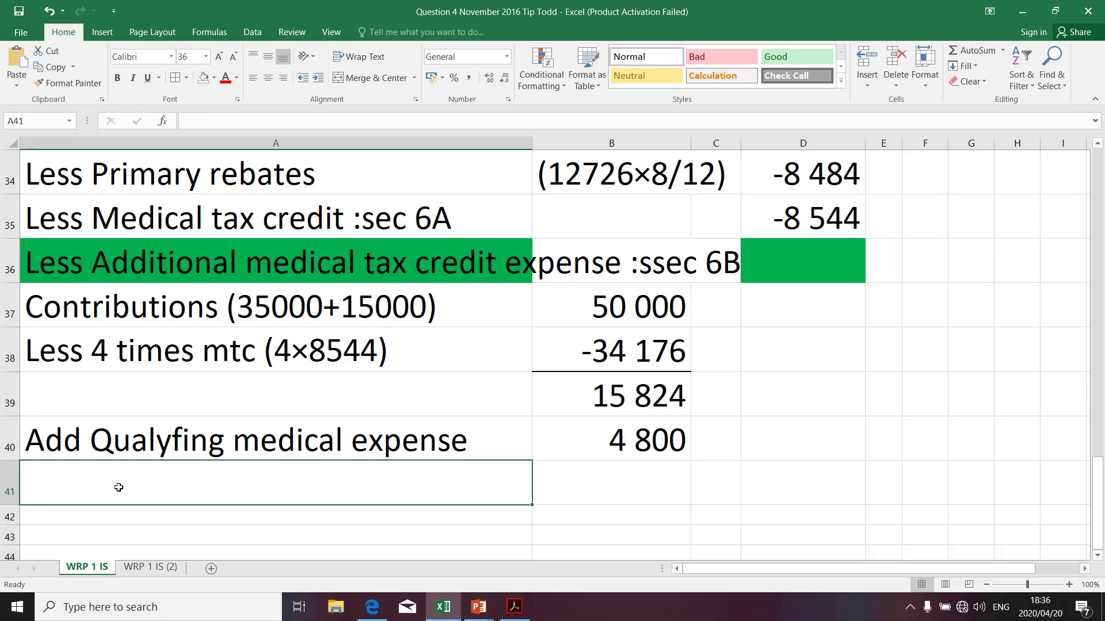
pyautogui.write('Less')
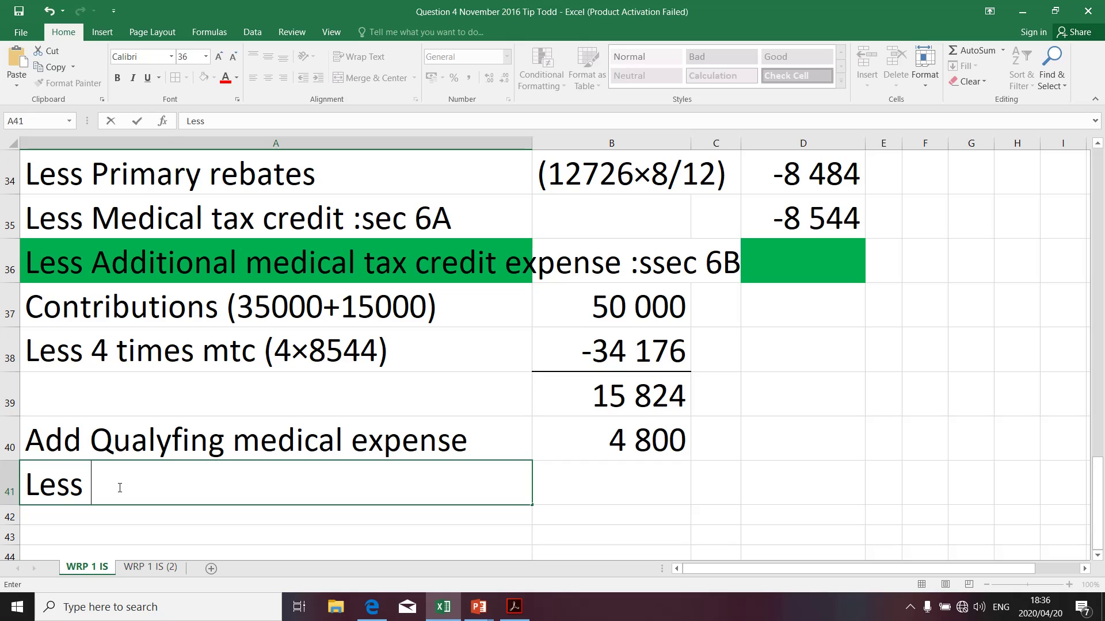
pyautogui.write('7,5%')
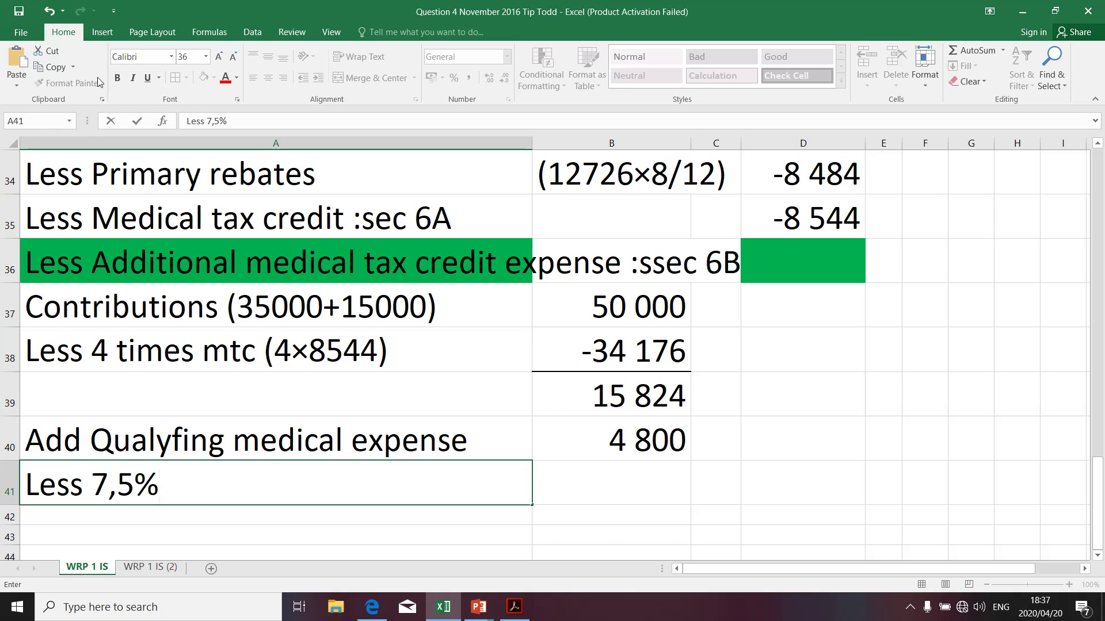
pyautogui.click(102, 34)
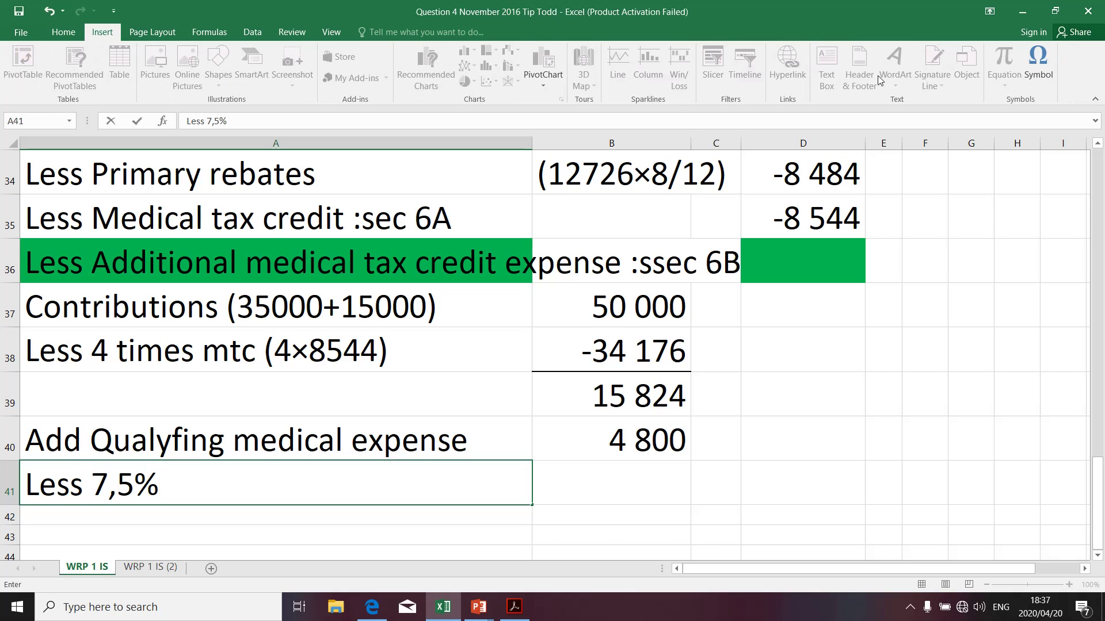
pyautogui.click(1038, 64)
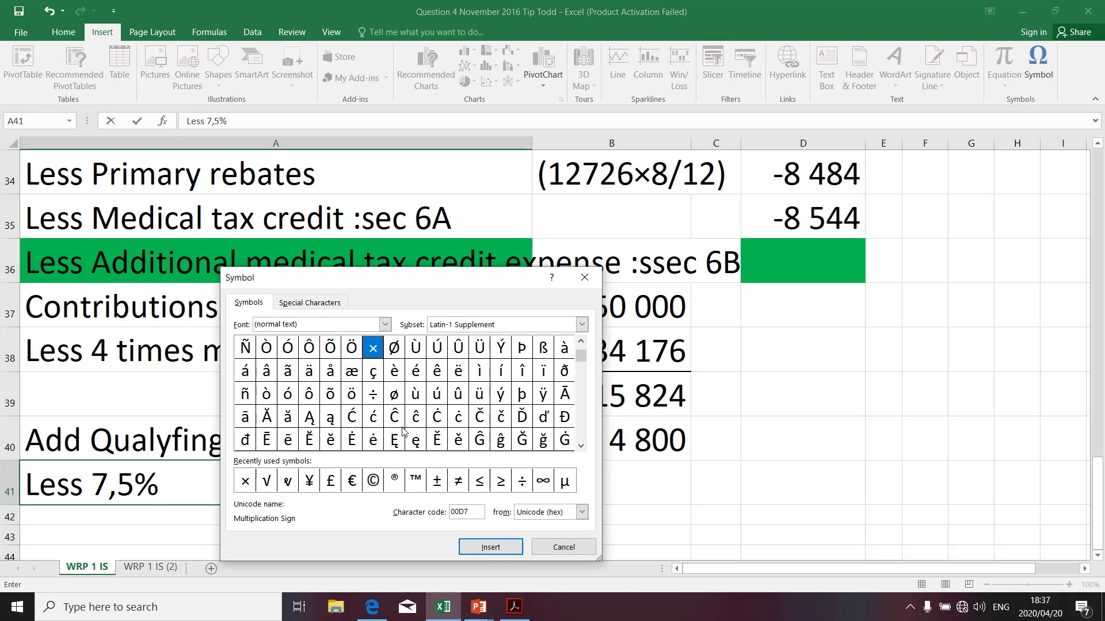
pyautogui.click(248, 482)
pyautogui.click(489, 547)
pyautogui.click(551, 549)
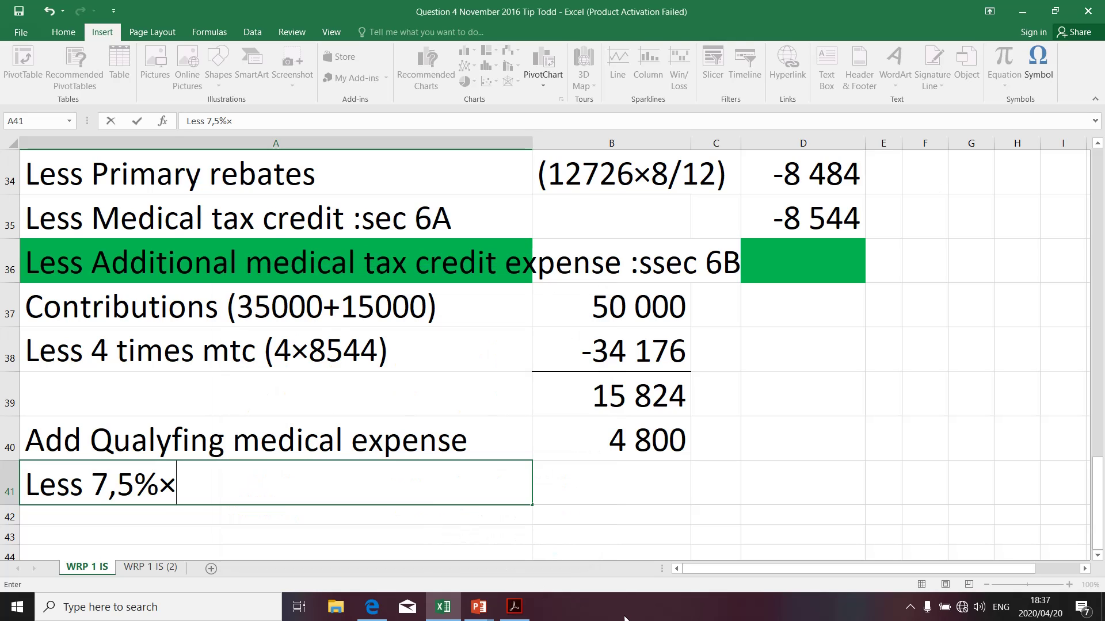
pyautogui.write('taxab')
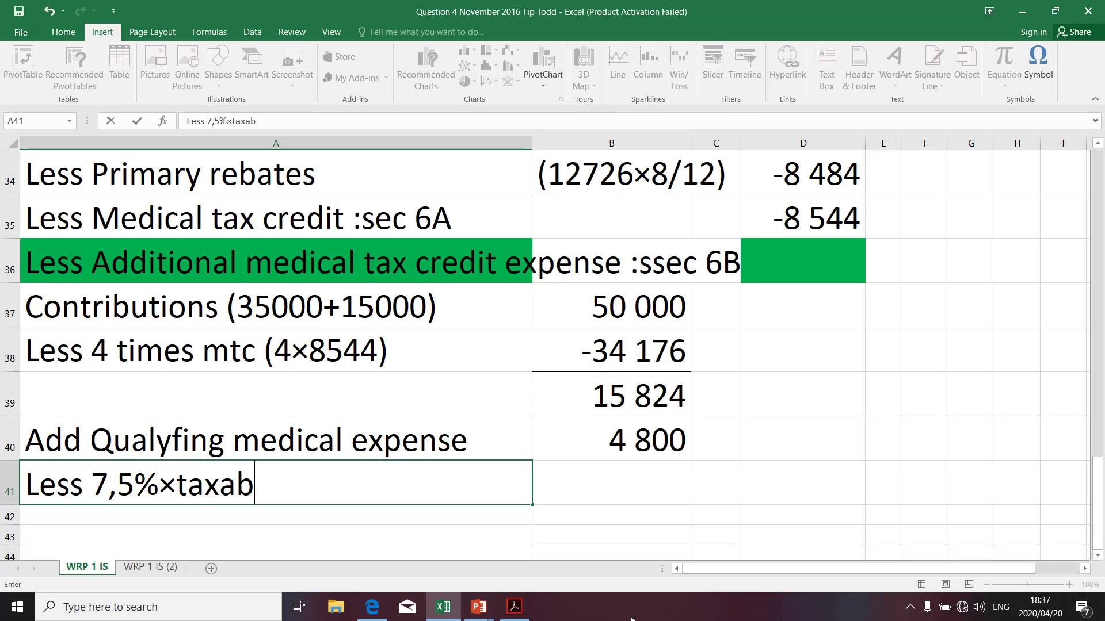
pyautogui.write('le income')
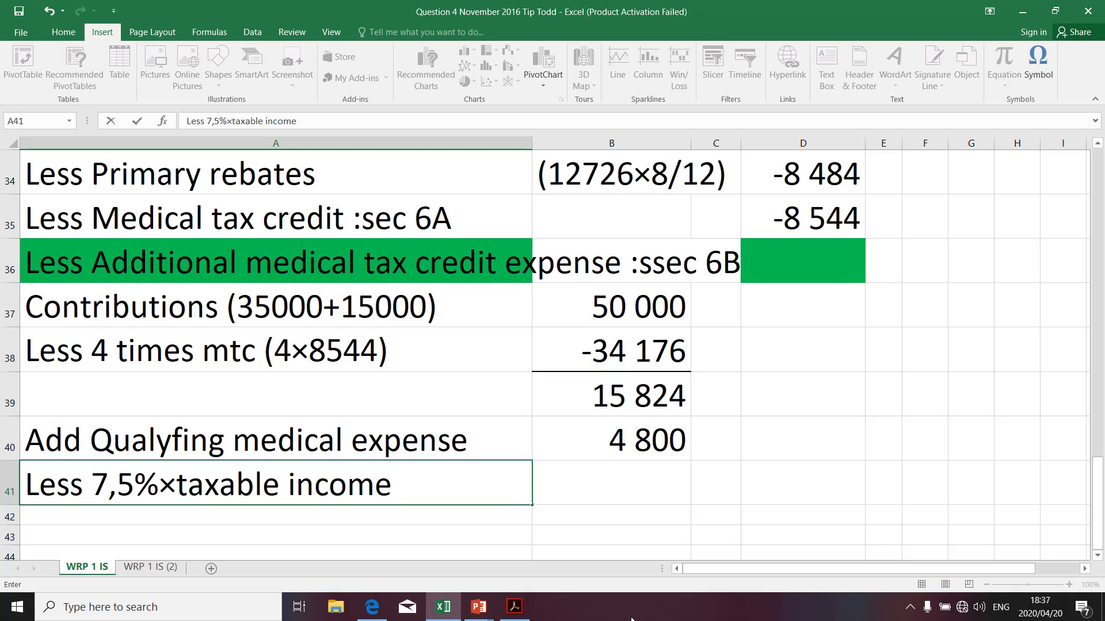
# - Complete the A41 label with the working "(7,5%×147720)", using the multiplication sign symbol and the taxable income from cell D31
pyautogui.write(' (')
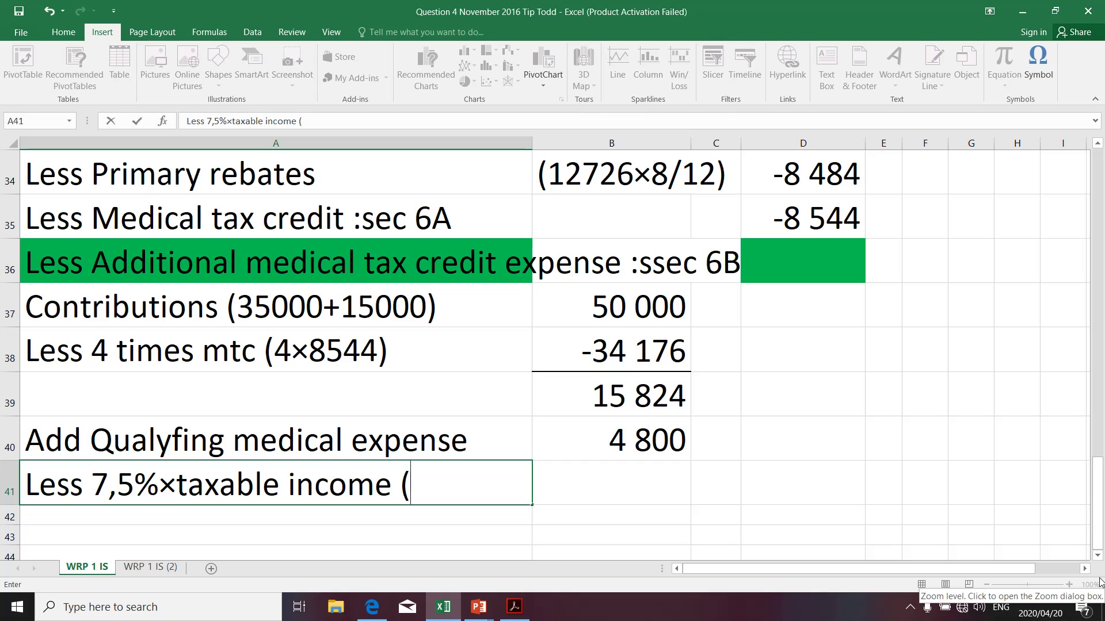
pyautogui.write('7,5%')
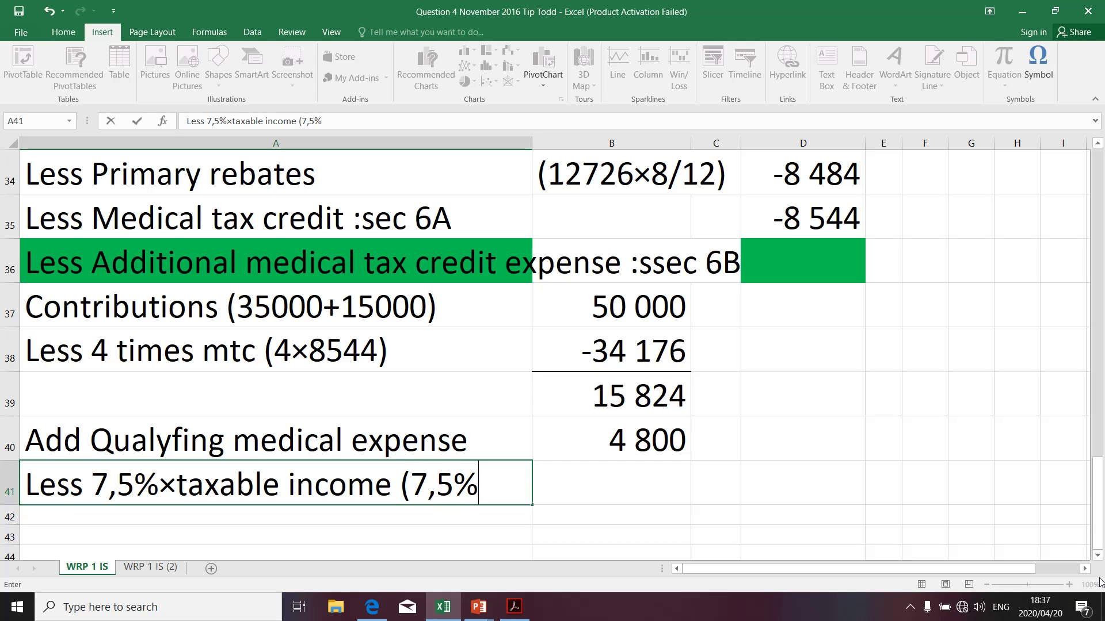
pyautogui.click(1037, 58)
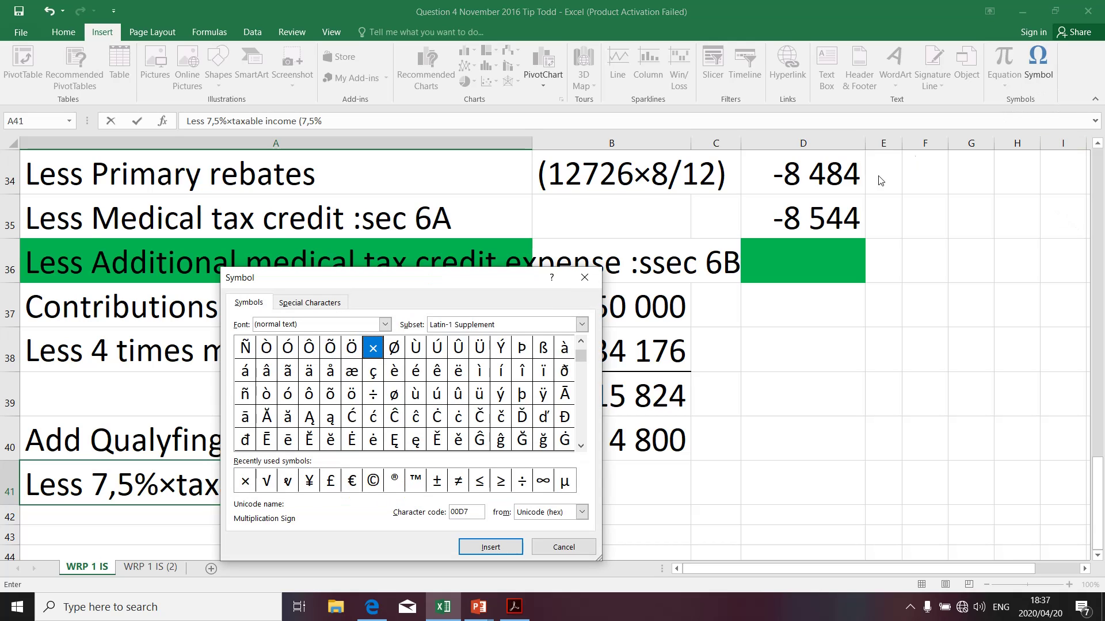
pyautogui.click(246, 480)
pyautogui.click(490, 547)
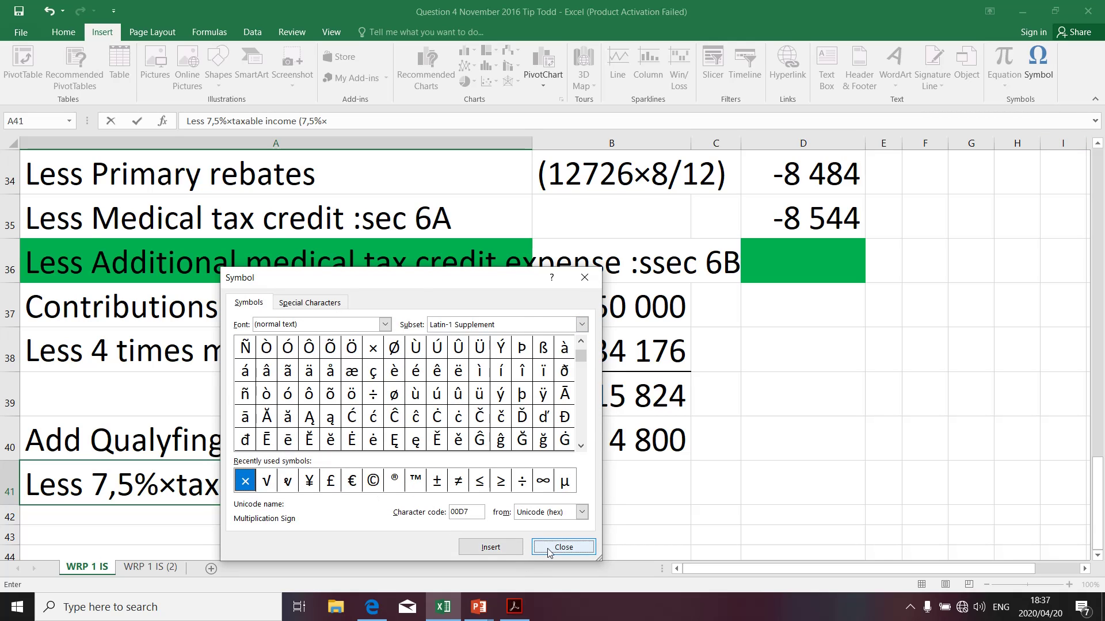
pyautogui.click(556, 548)
pyautogui.moveTo(1098, 498); pyautogui.dragTo(1098, 447)
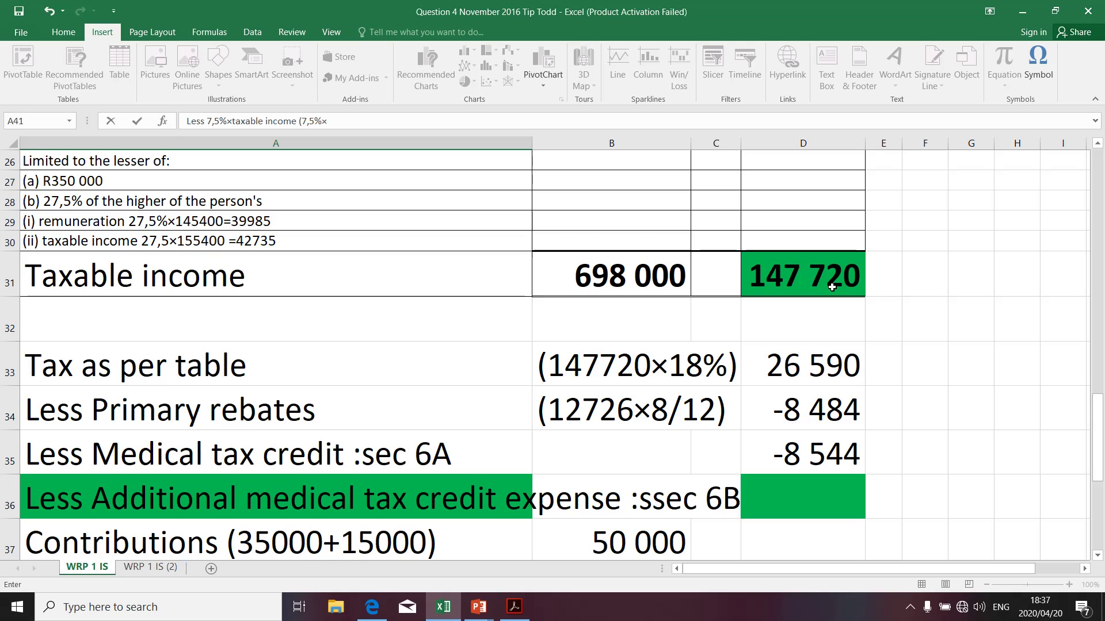
pyautogui.moveTo(1097, 418); pyautogui.dragTo(1103, 540)
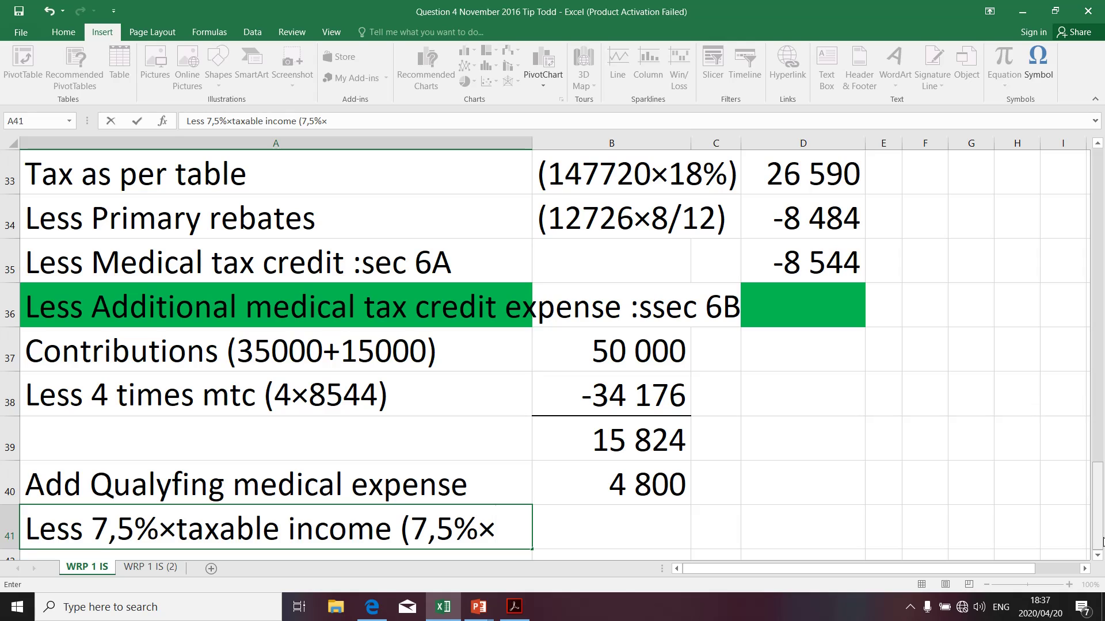
pyautogui.write('147720)')
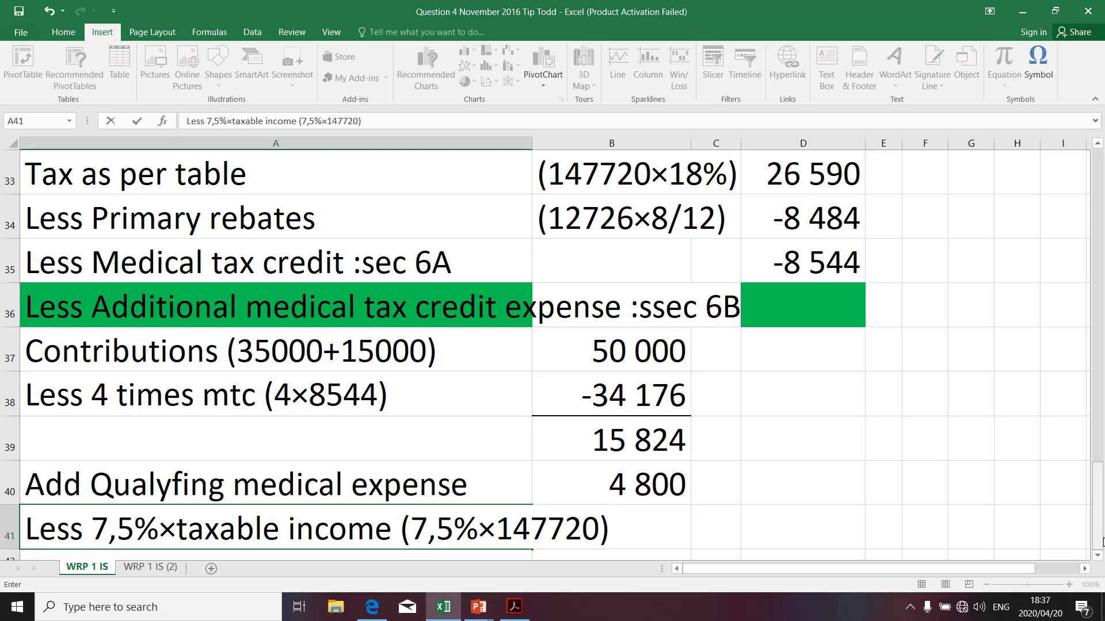
pyautogui.press('Return')
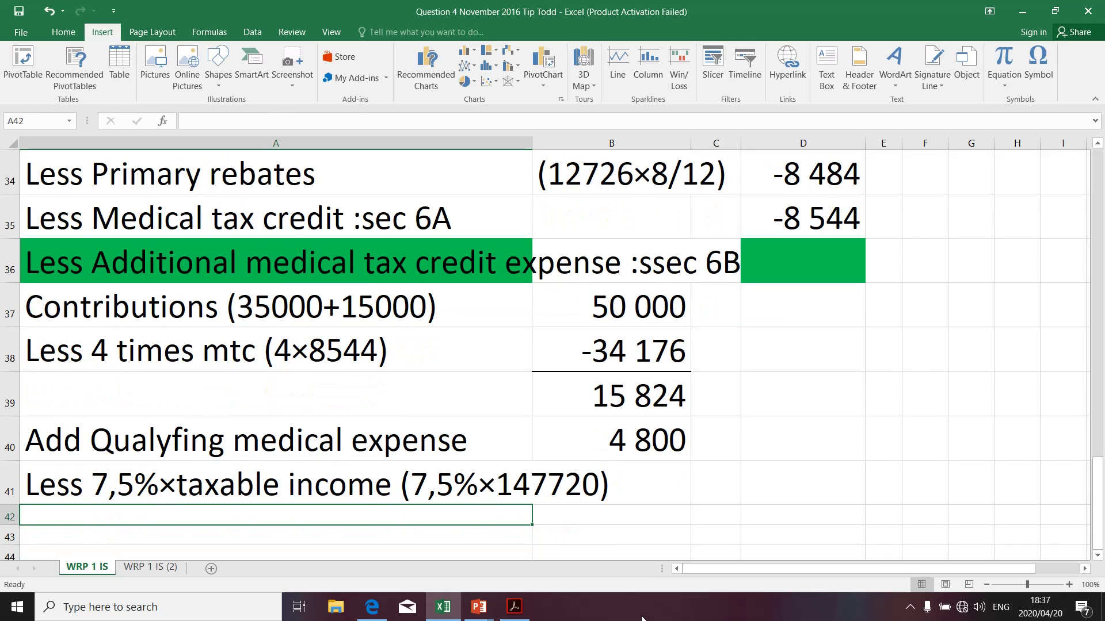
# - Enter the formula =7.5%*147720 in cell B41
pyautogui.click(649, 497)
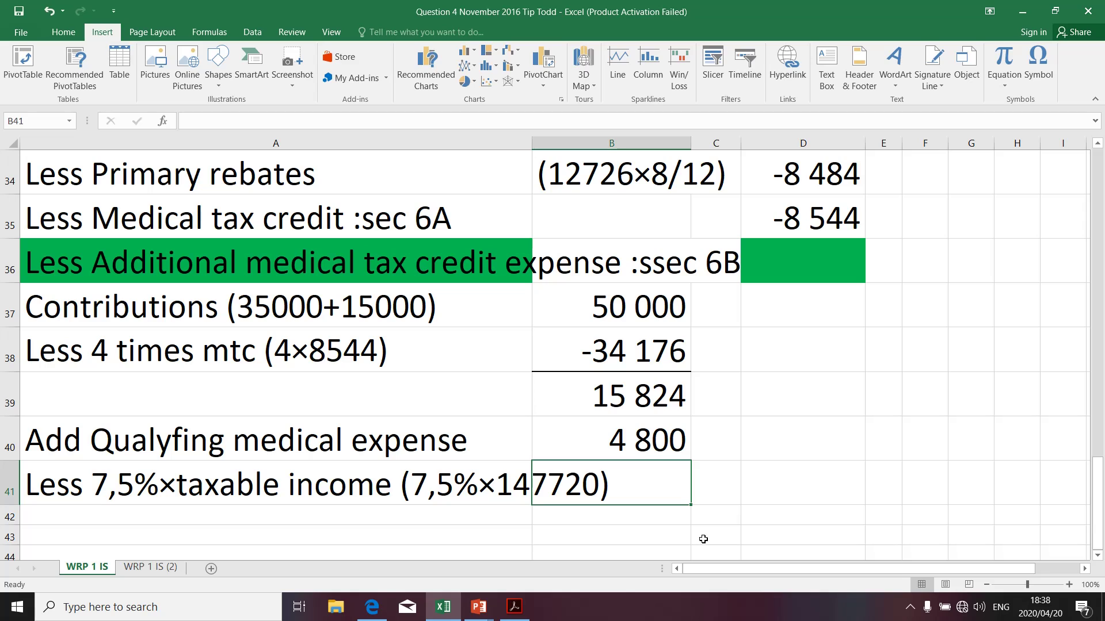
pyautogui.write('=7.5')
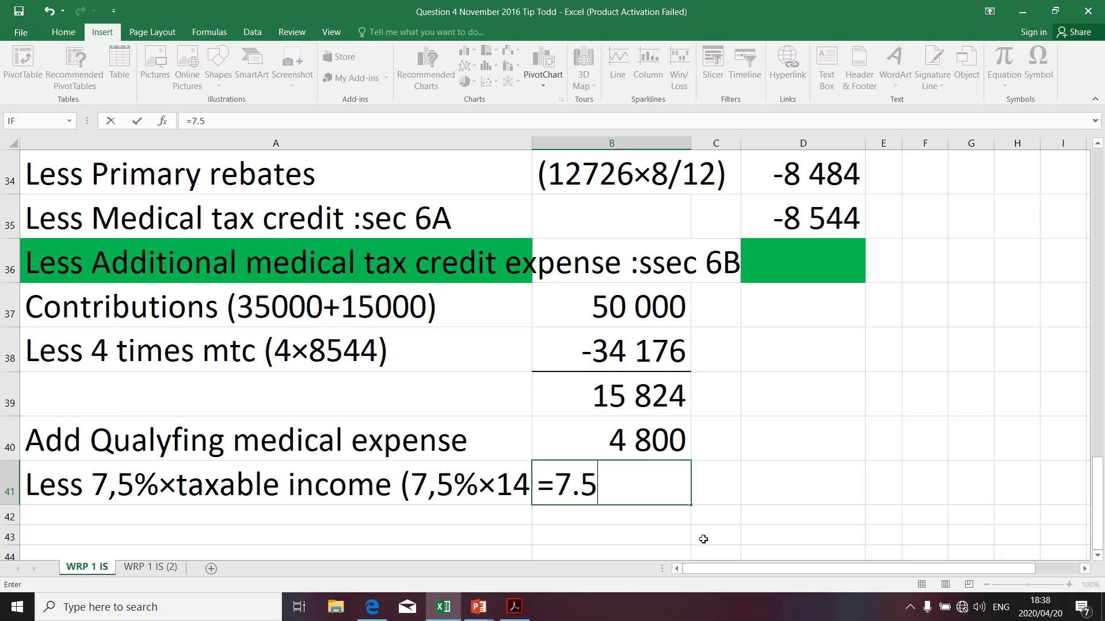
pyautogui.write('%*14')
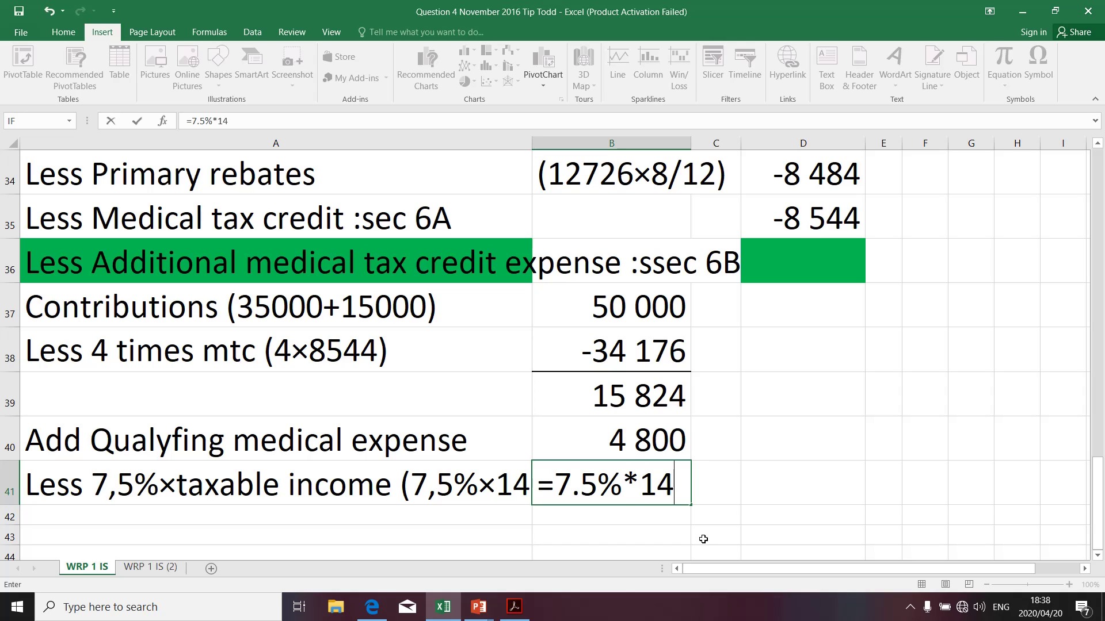
pyautogui.write('772')
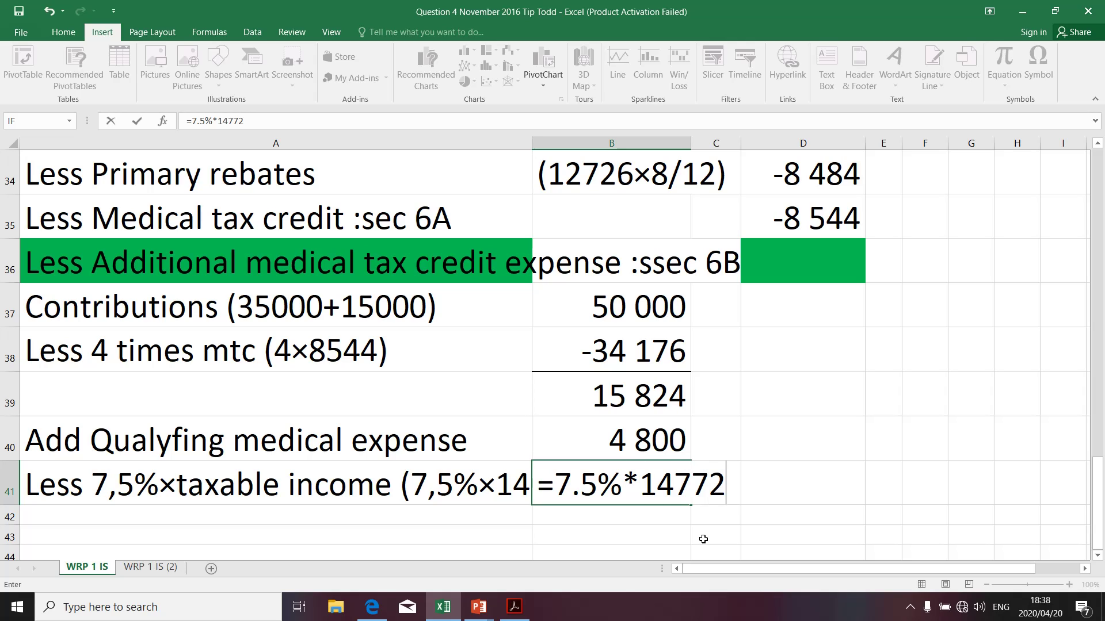
pyautogui.write('0')
pyautogui.press('Return')
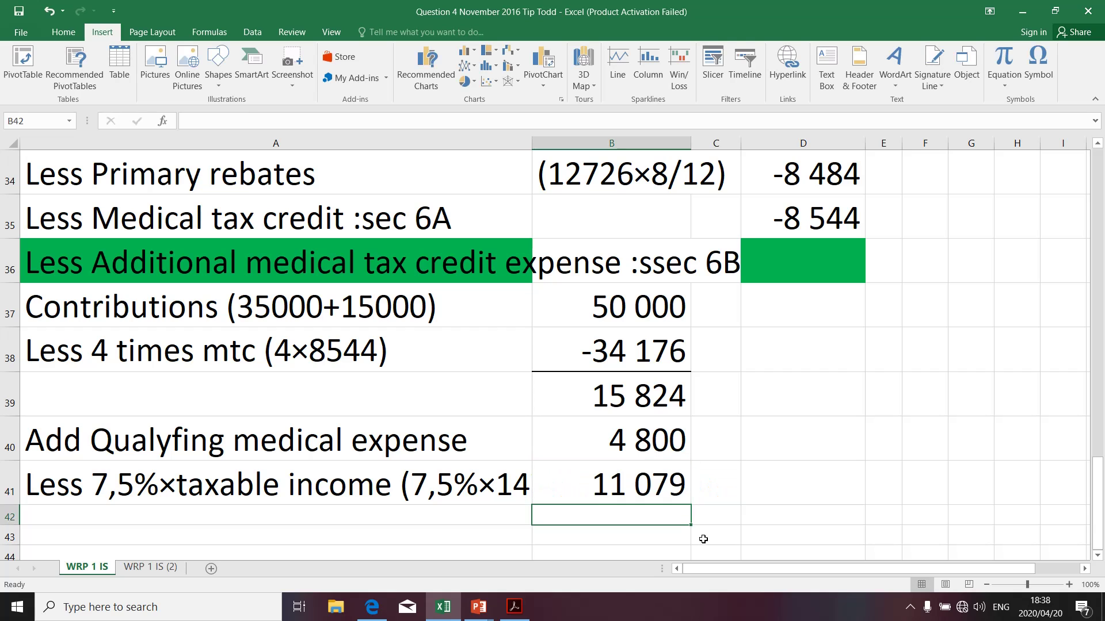
pyautogui.moveTo(1098, 498)
pyautogui.mouseDown()
pyautogui.moveTo(1102, 434)
pyautogui.moveTo(1103, 483)
pyautogui.mouseUp()
pyautogui.click(627, 493)
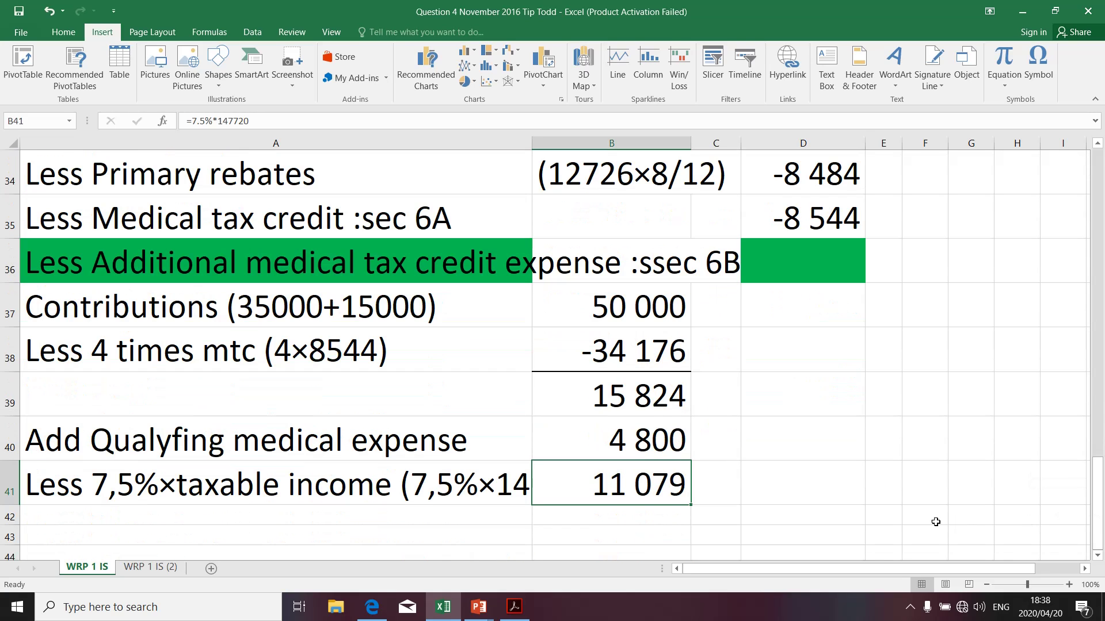
pyautogui.click(814, 485)
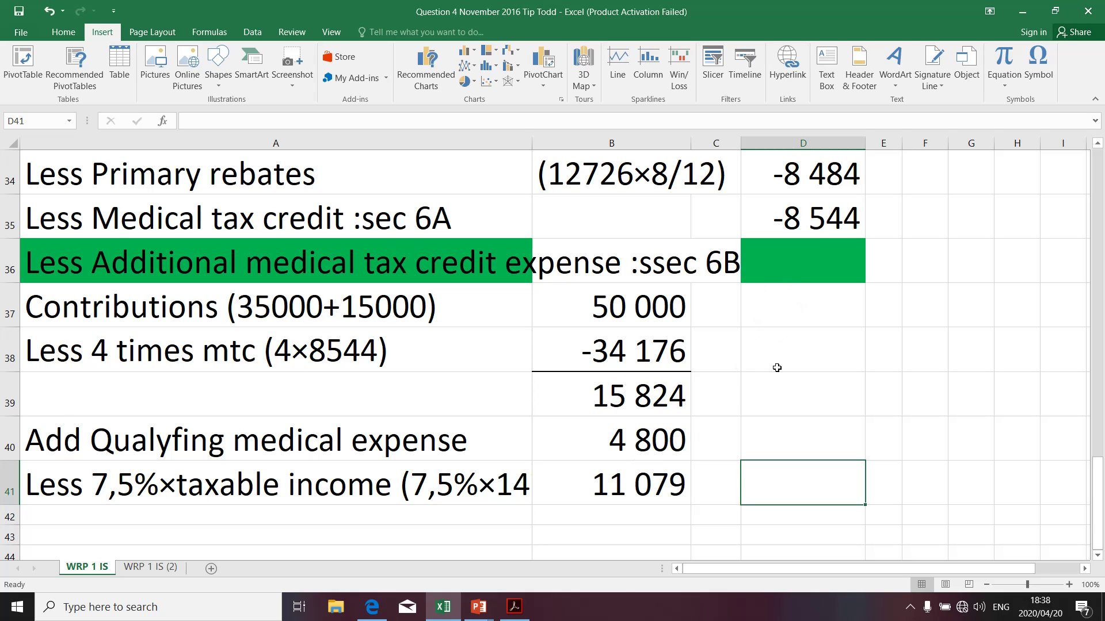
pyautogui.scroll(1, 776, 368)
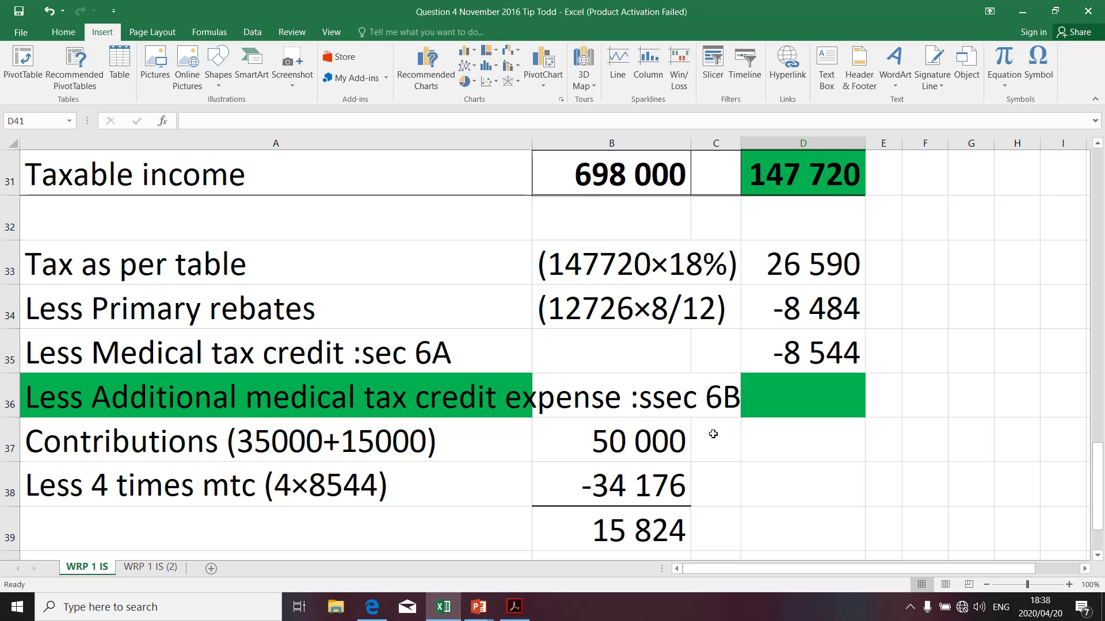
pyautogui.scroll(-1, 649, 450)
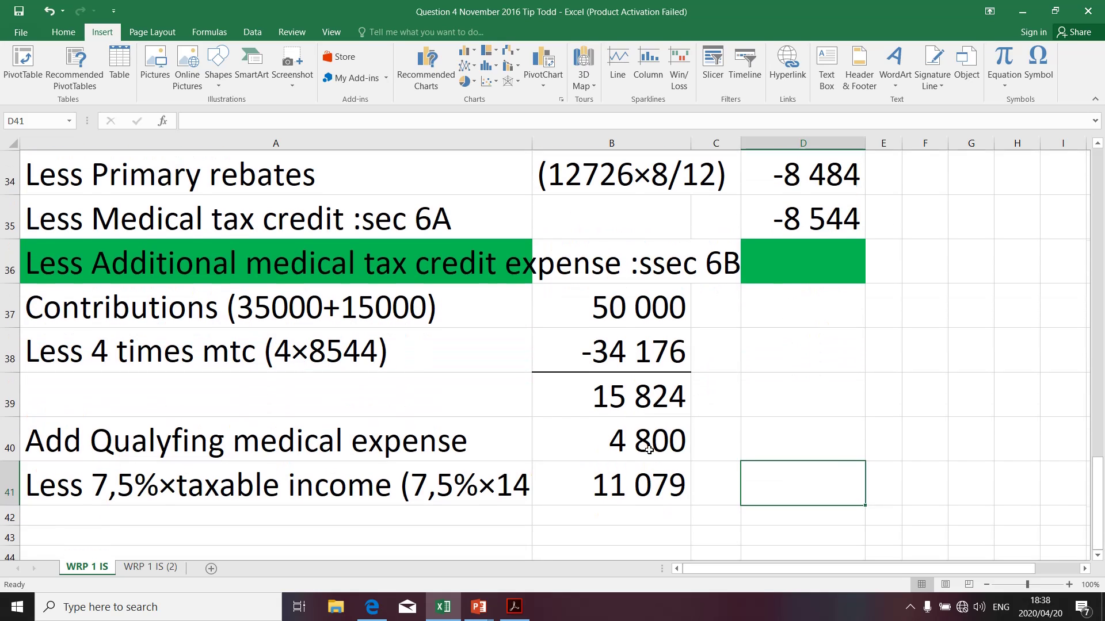
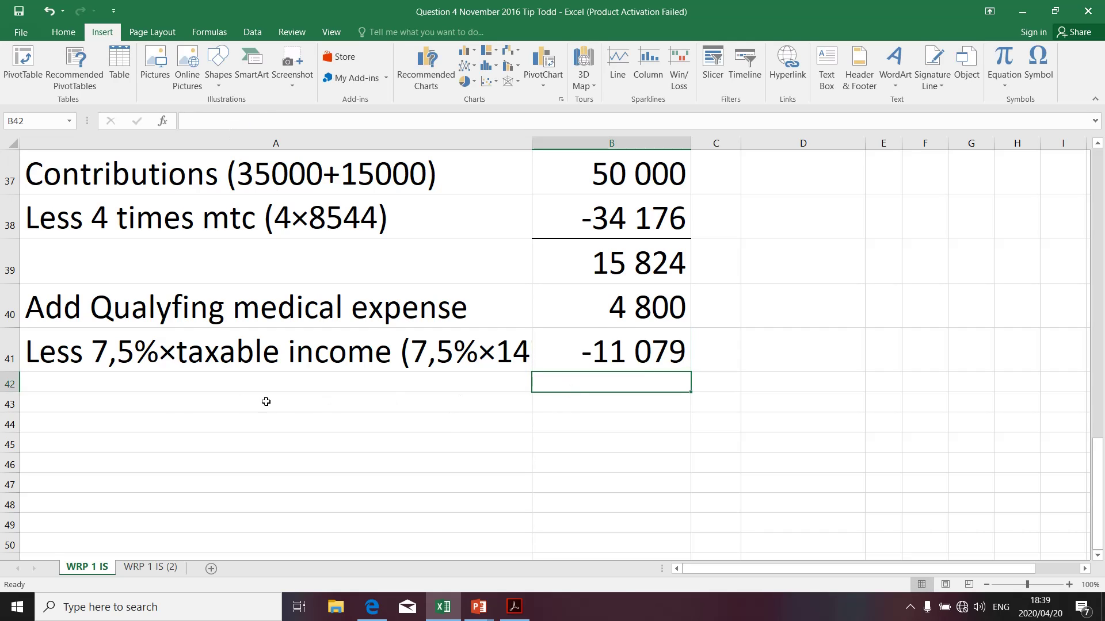
# - Copy the formatting of row 40 onto the empty rows from row 42 downward with Format Painter
pyautogui.moveTo(47, 383); pyautogui.dragTo(813, 454)
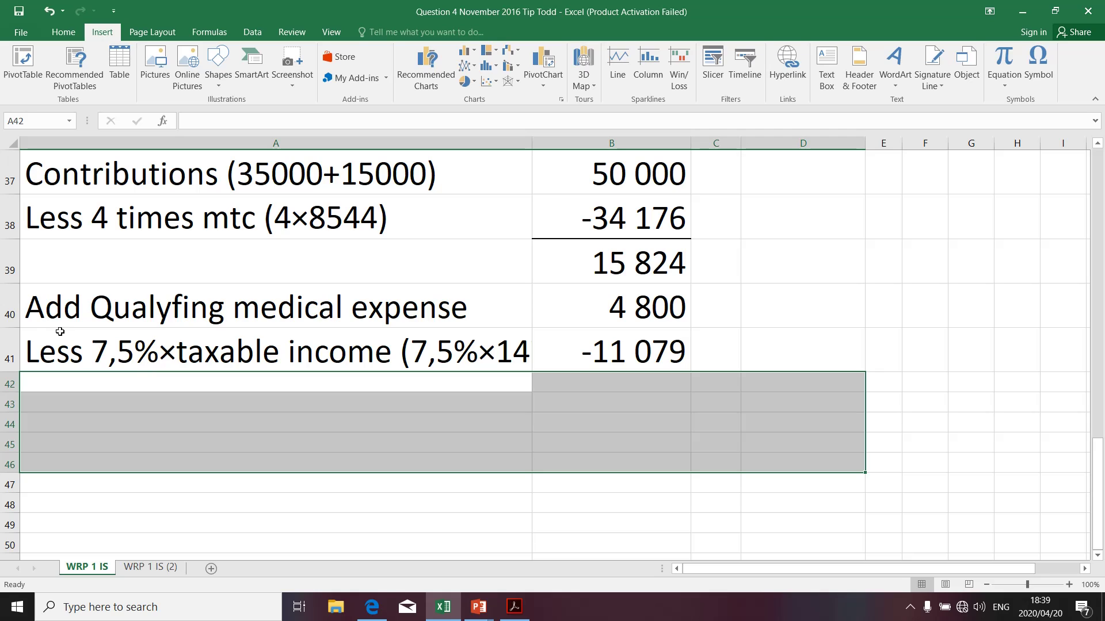
pyautogui.moveTo(58, 314); pyautogui.dragTo(601, 321)
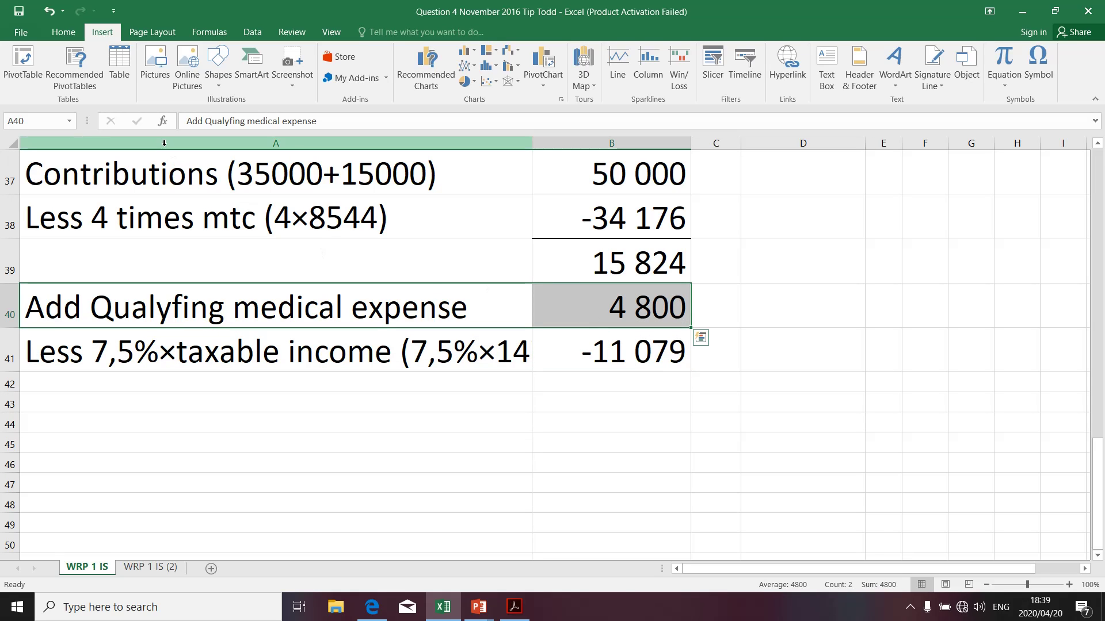
pyautogui.click(10, 305)
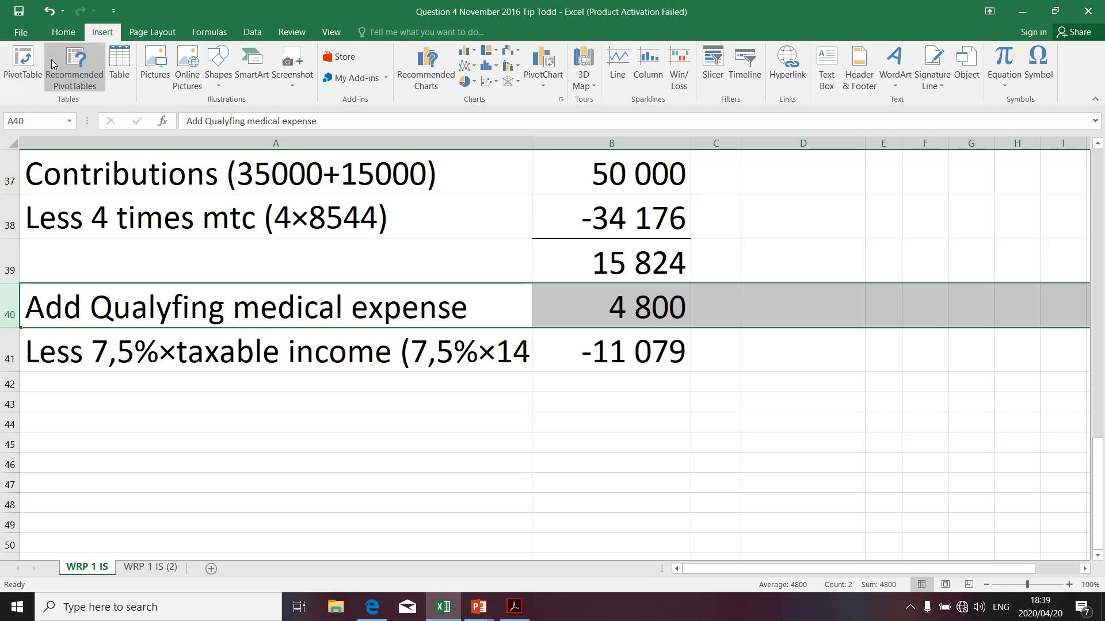
pyautogui.click(63, 31)
pyautogui.click(63, 84)
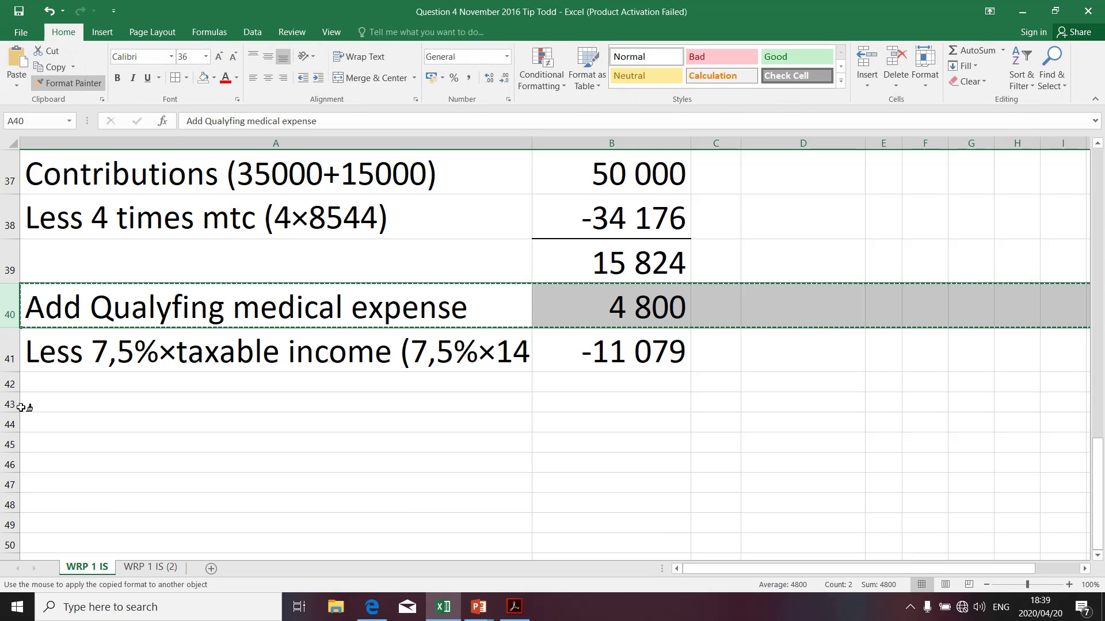
pyautogui.moveTo(18, 384)
pyautogui.mouseDown()
pyautogui.moveTo(41, 534)
pyautogui.moveTo(54, 529)
pyautogui.mouseUp()
pyautogui.click(546, 476)
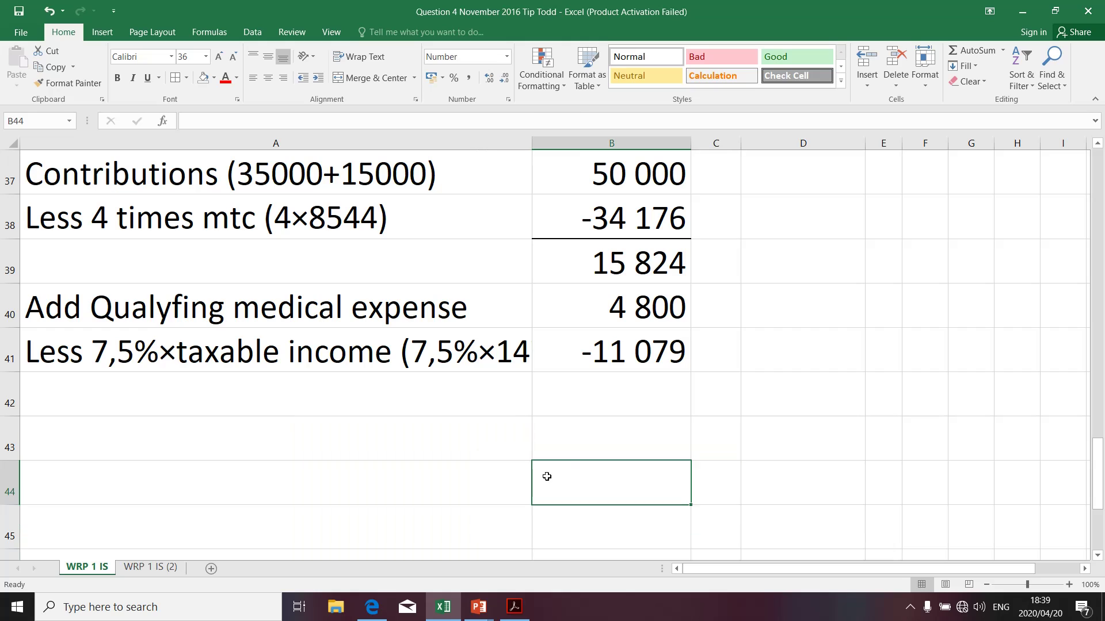
# - Total the range B39:B41 in cell B42 with AutoSum
pyautogui.click(632, 405)
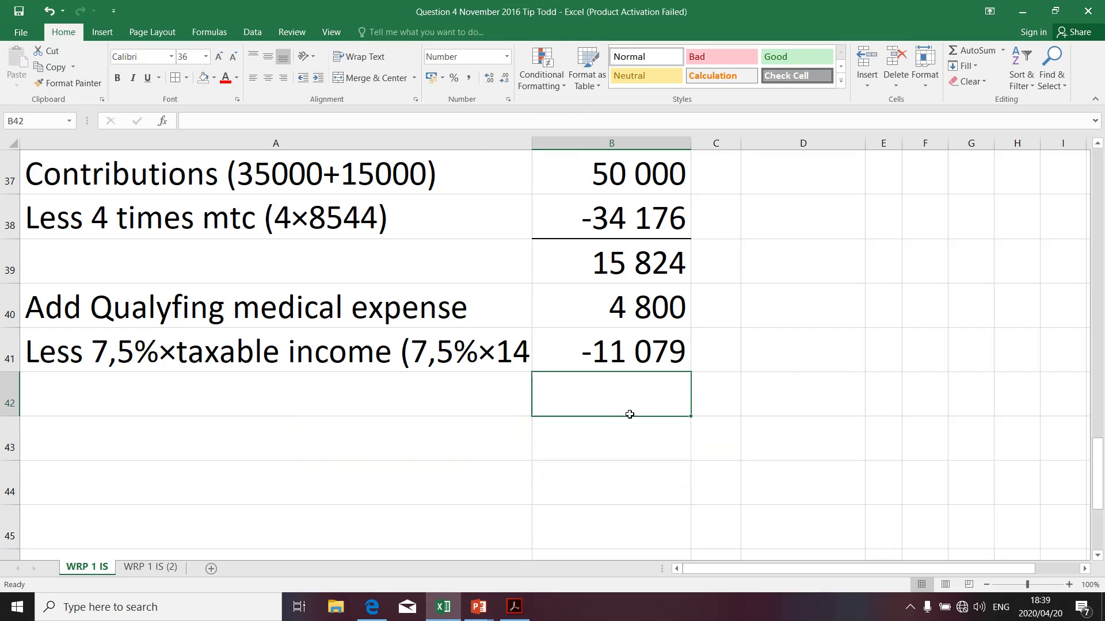
pyautogui.click(990, 54)
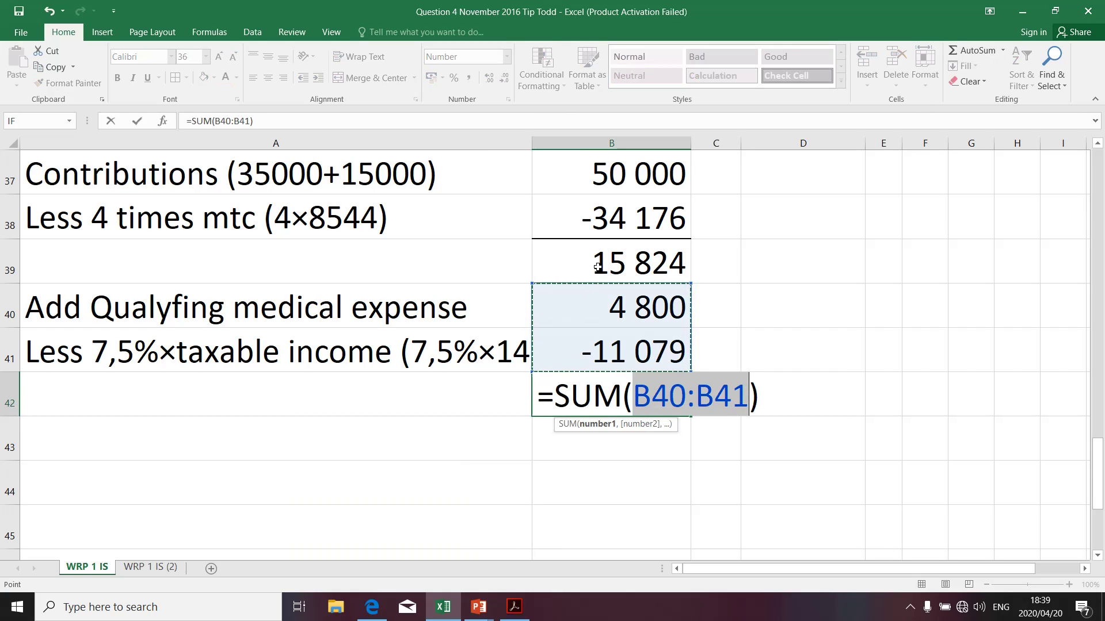
pyautogui.moveTo(597, 266); pyautogui.dragTo(604, 340)
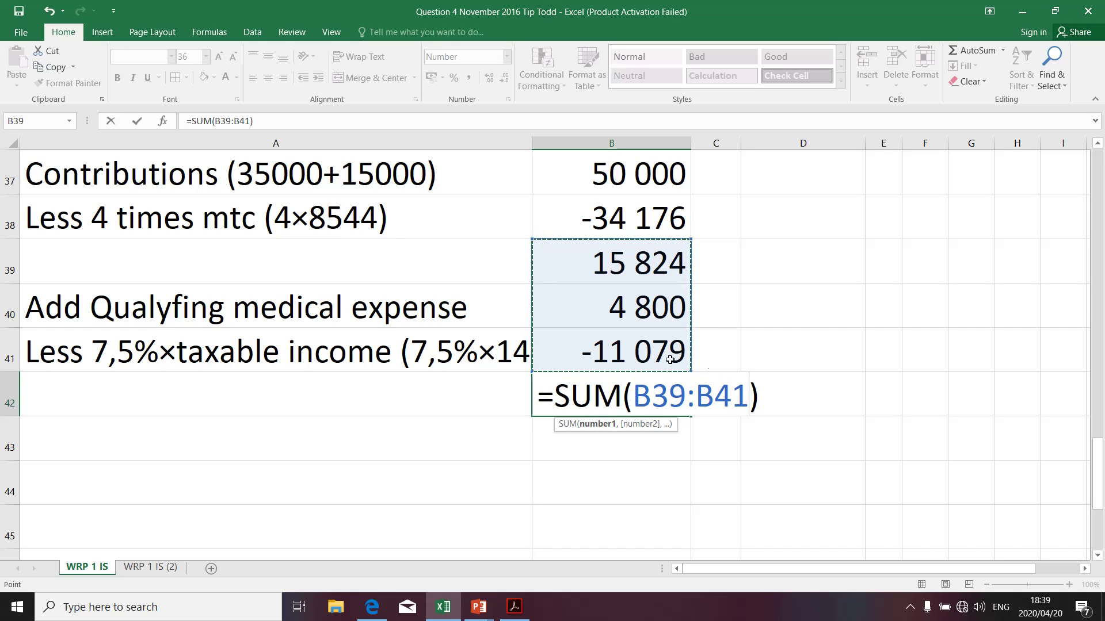
pyautogui.press('Return')
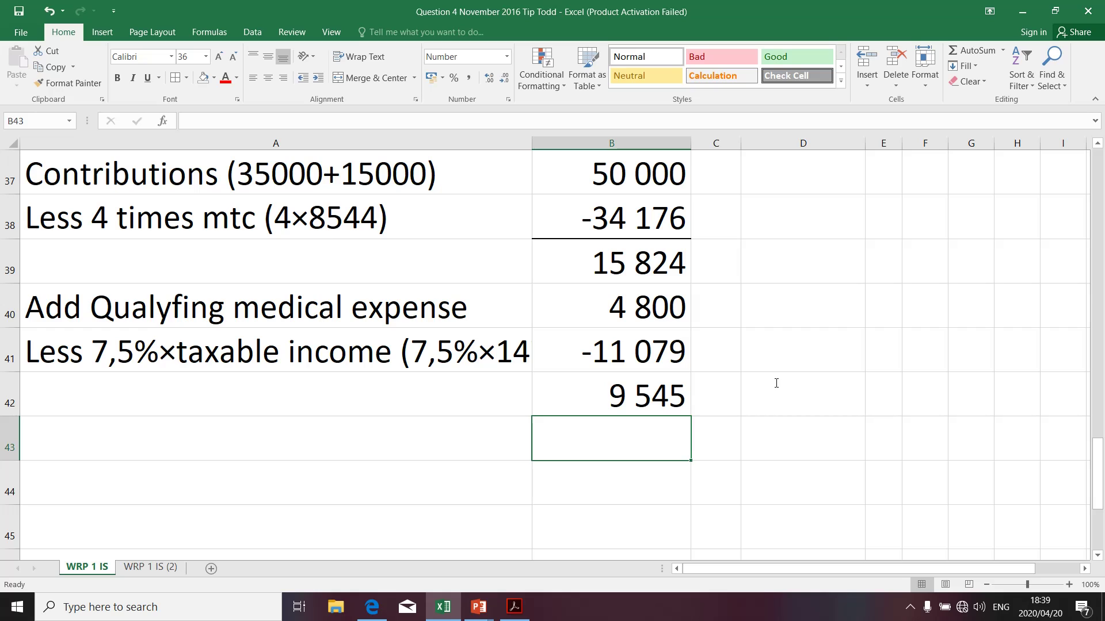
# - Add a solid bottom border to cell B41, under the 7,5% of taxable income deduction
pyautogui.click(761, 473)
pyautogui.click(607, 353)
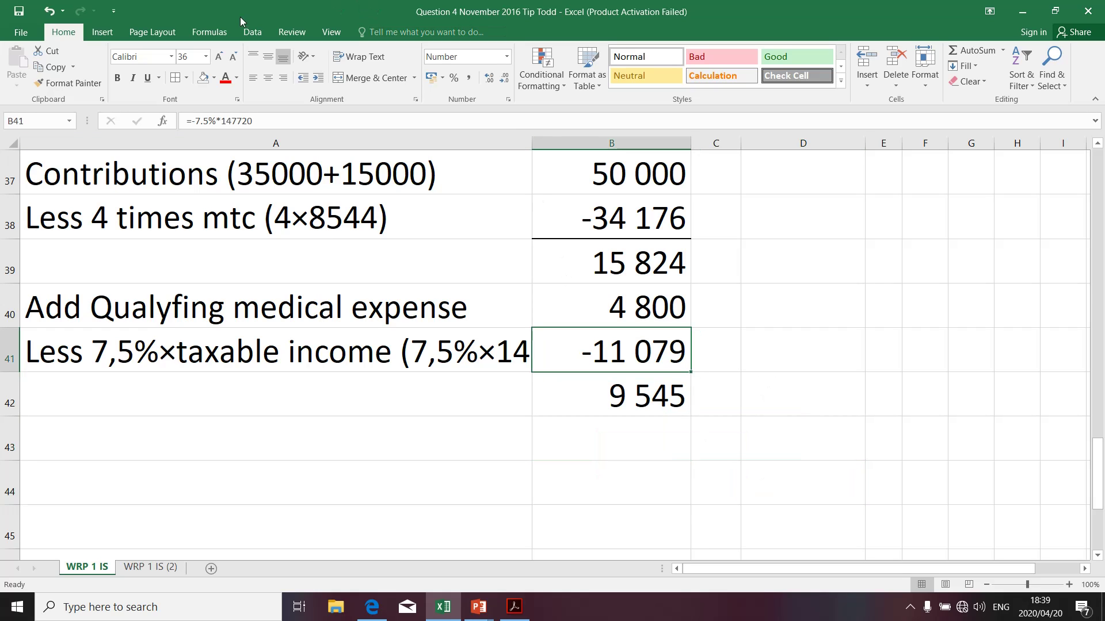
pyautogui.click(189, 79)
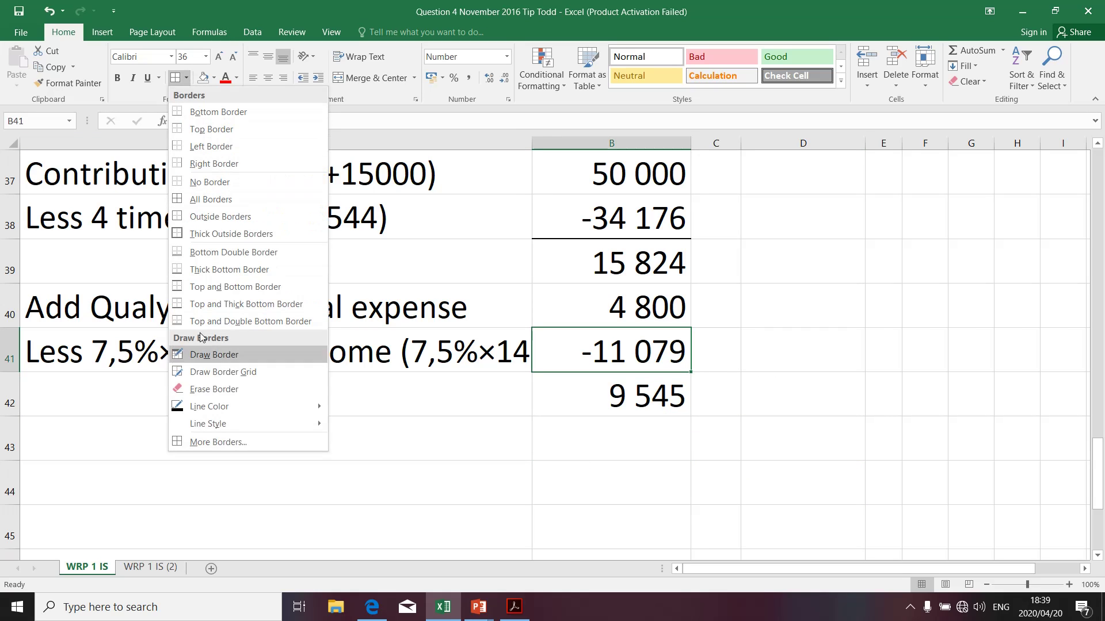
pyautogui.click(218, 443)
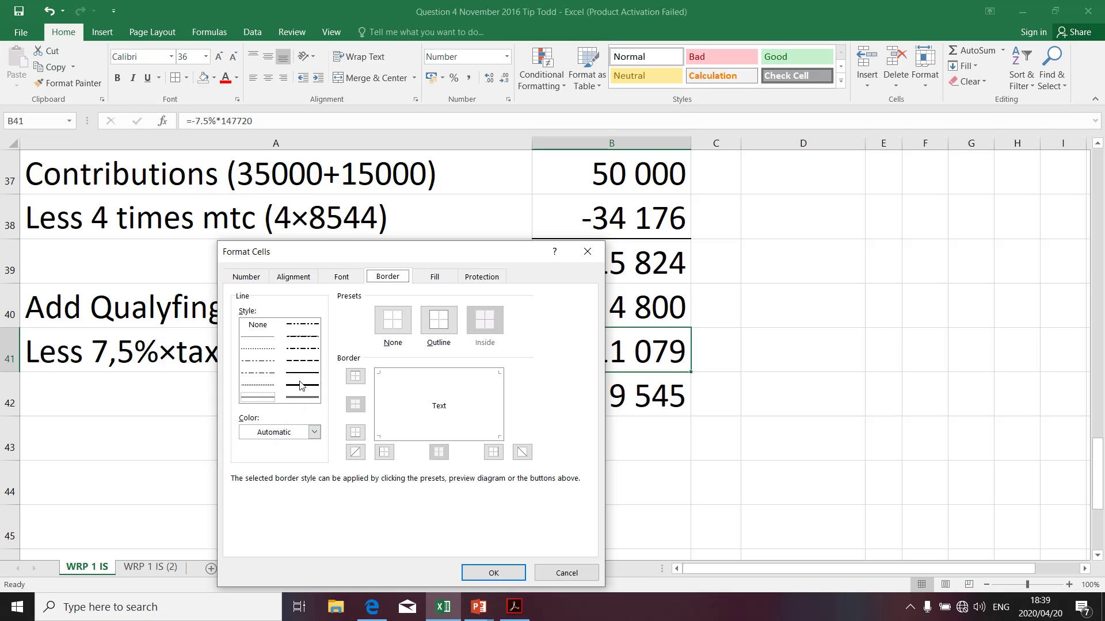
pyautogui.click(314, 385)
pyautogui.click(494, 571)
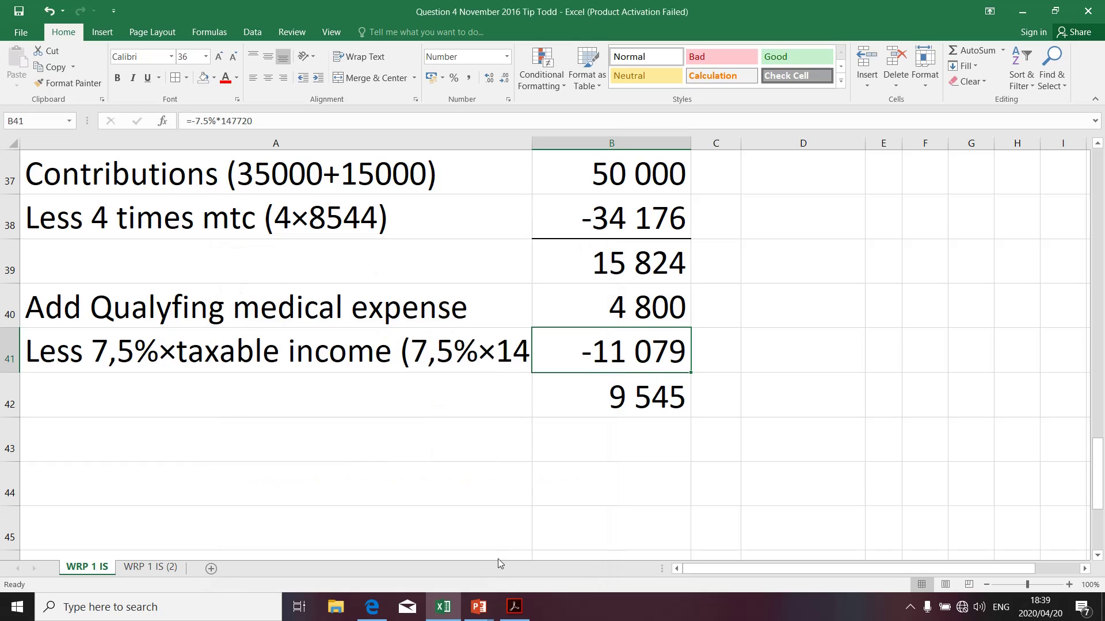
pyautogui.click(561, 467)
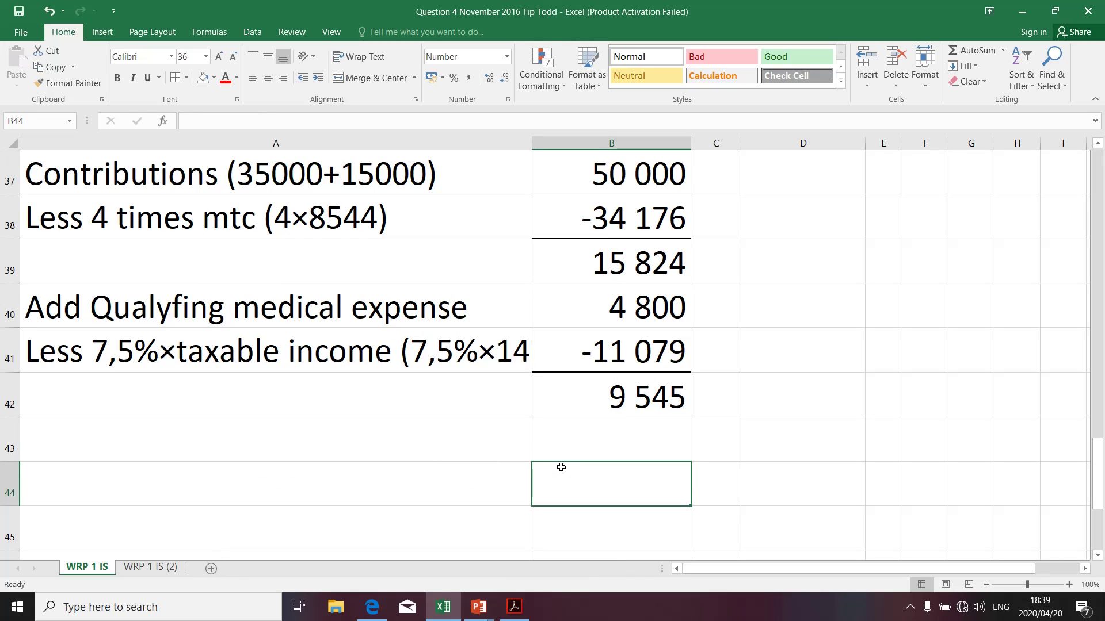
# - Review how the total in B42 builds up from the excess contributions in B39 and the qualifying expense in B40
pyautogui.click(625, 402)
pyautogui.scroll(1, 625, 390)
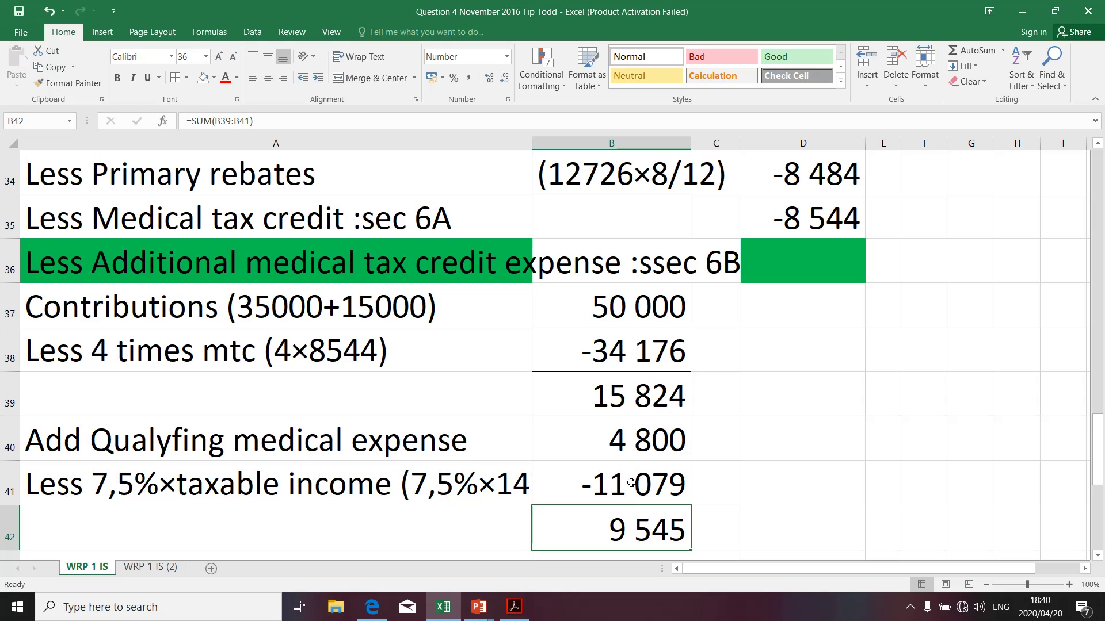
pyautogui.scroll(-1, 779, 532)
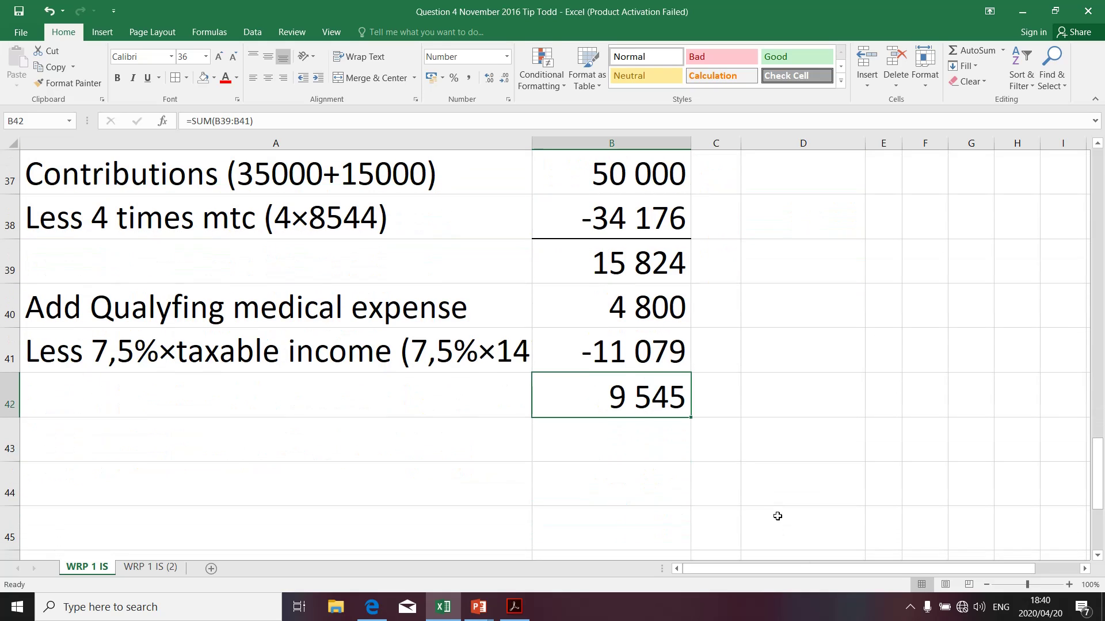
pyautogui.click(638, 266)
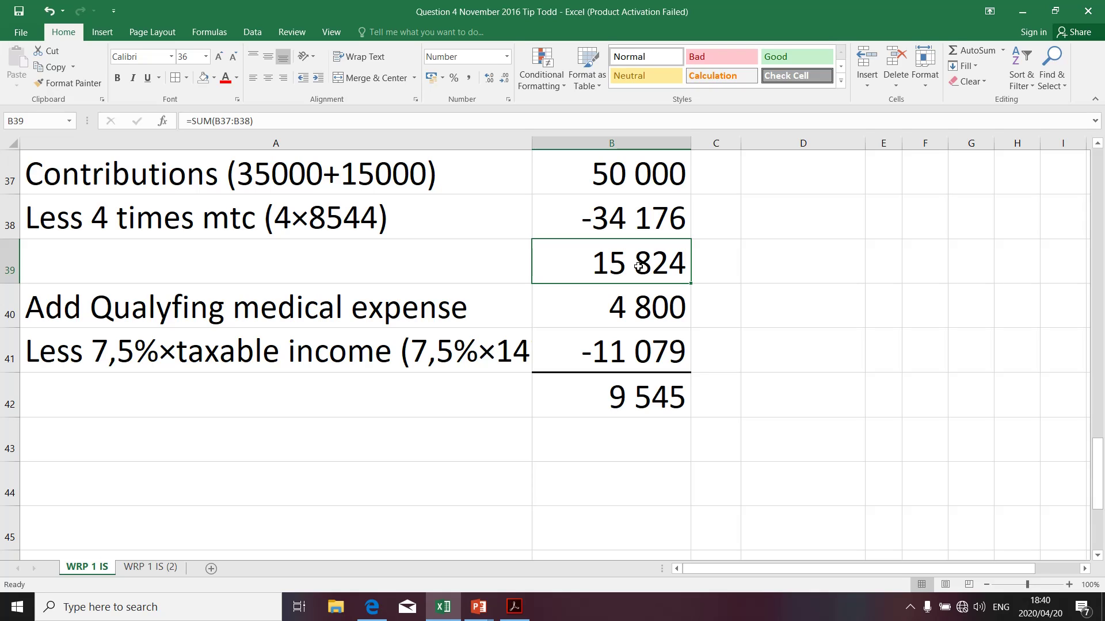
pyautogui.click(606, 303)
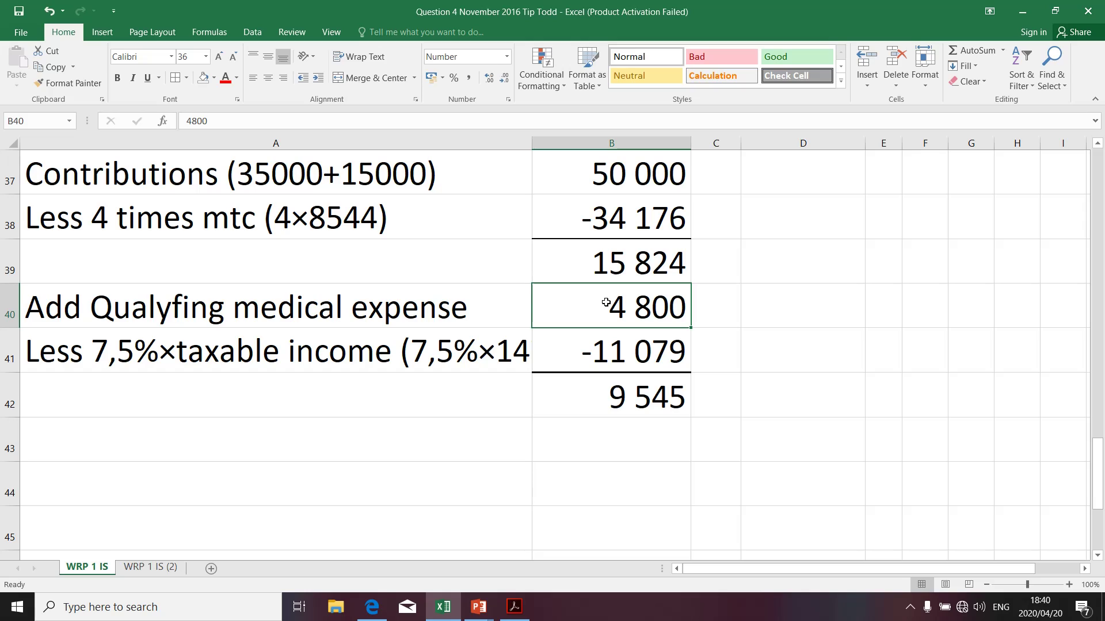
pyautogui.moveTo(611, 263); pyautogui.dragTo(613, 308)
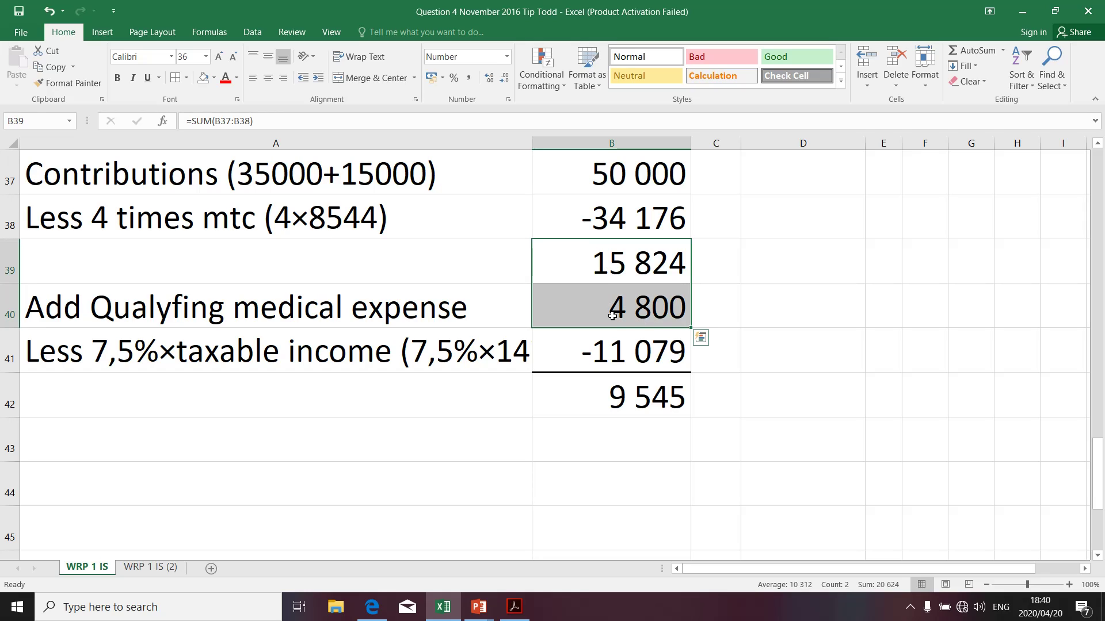
pyautogui.click(616, 394)
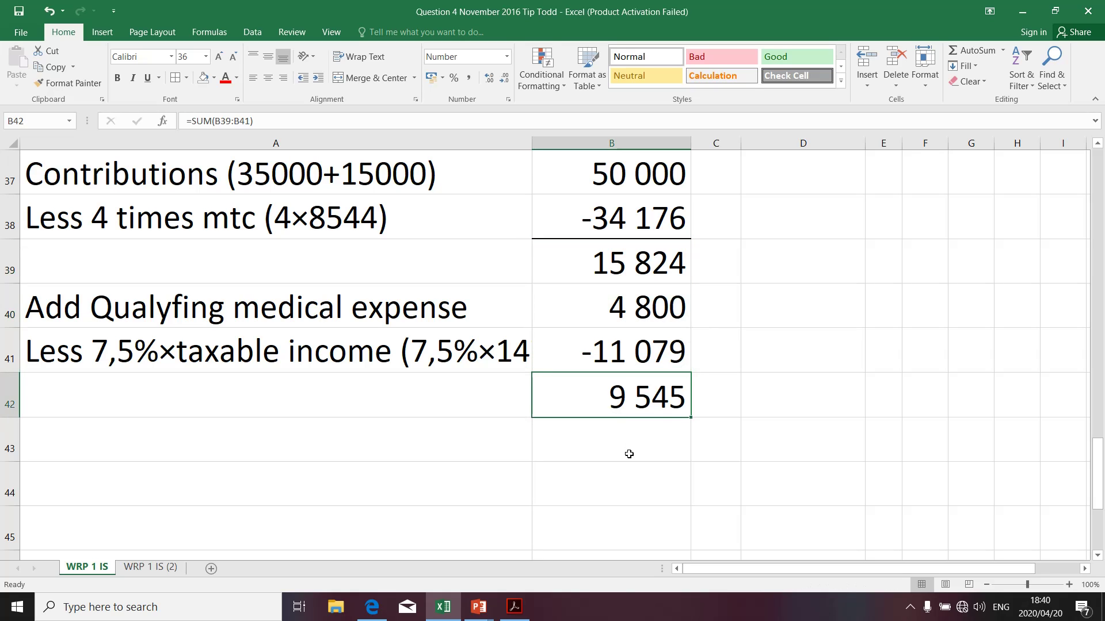
# - Append the working "(9545×25%)" to the additional medical tax credit label in A36, using the multiplication sign symbol
pyautogui.scroll(2, 629, 453)
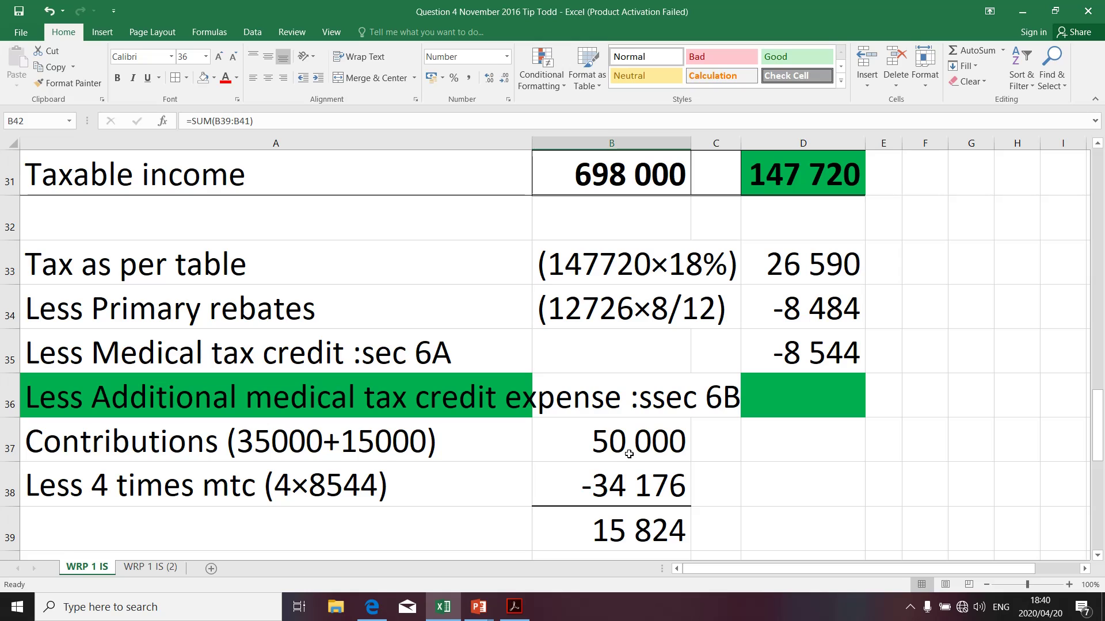
pyautogui.click(123, 403)
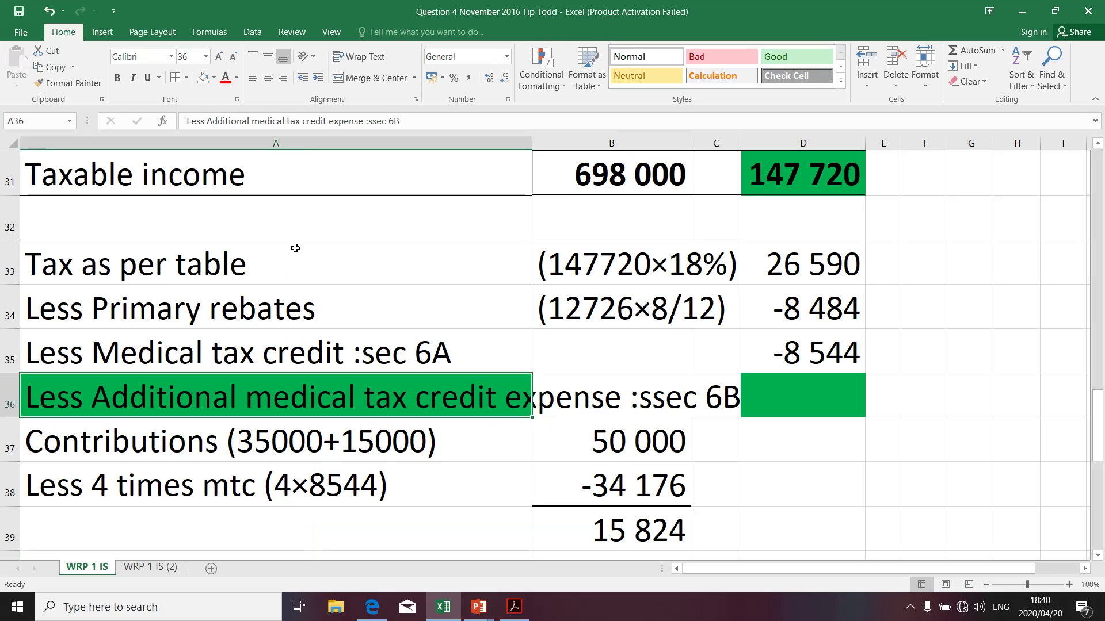
pyautogui.click(422, 121)
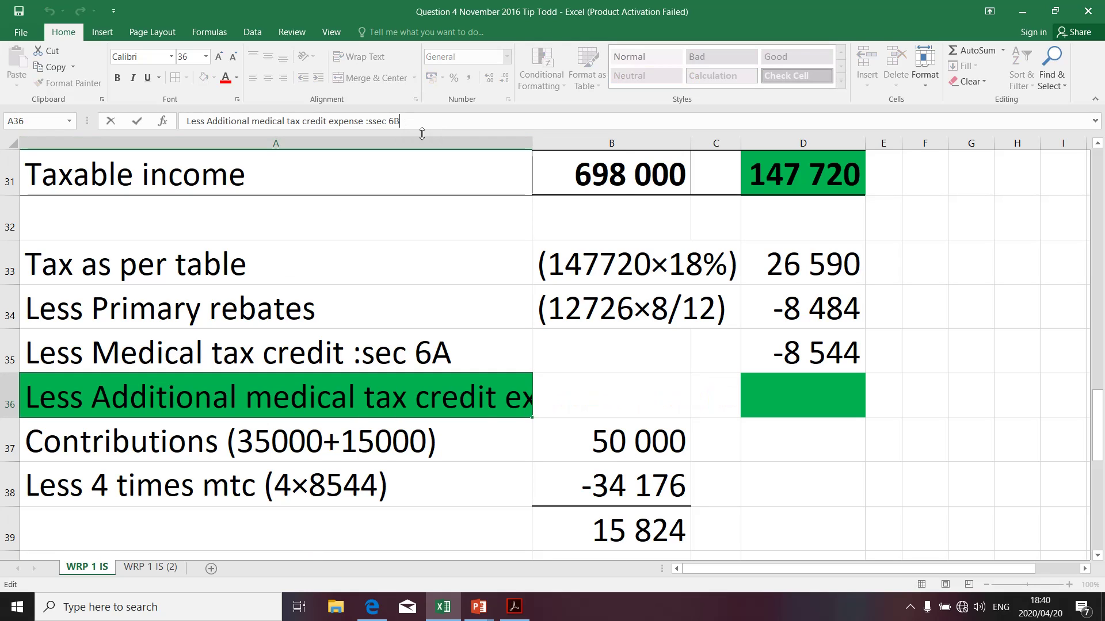
pyautogui.write('(')
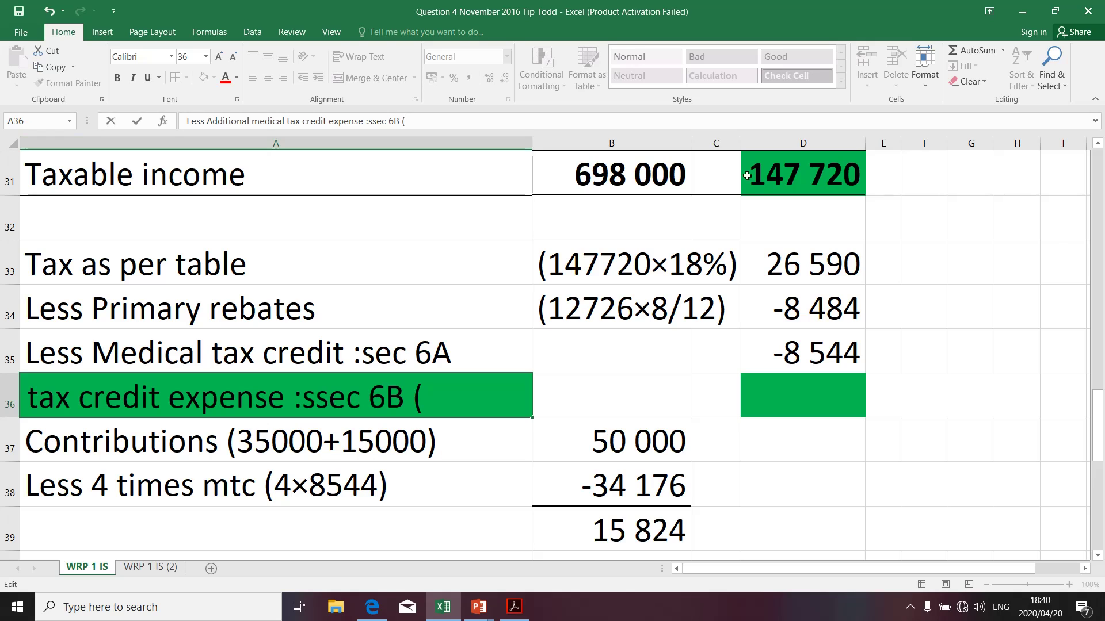
pyautogui.moveTo(1100, 392); pyautogui.dragTo(1099, 418)
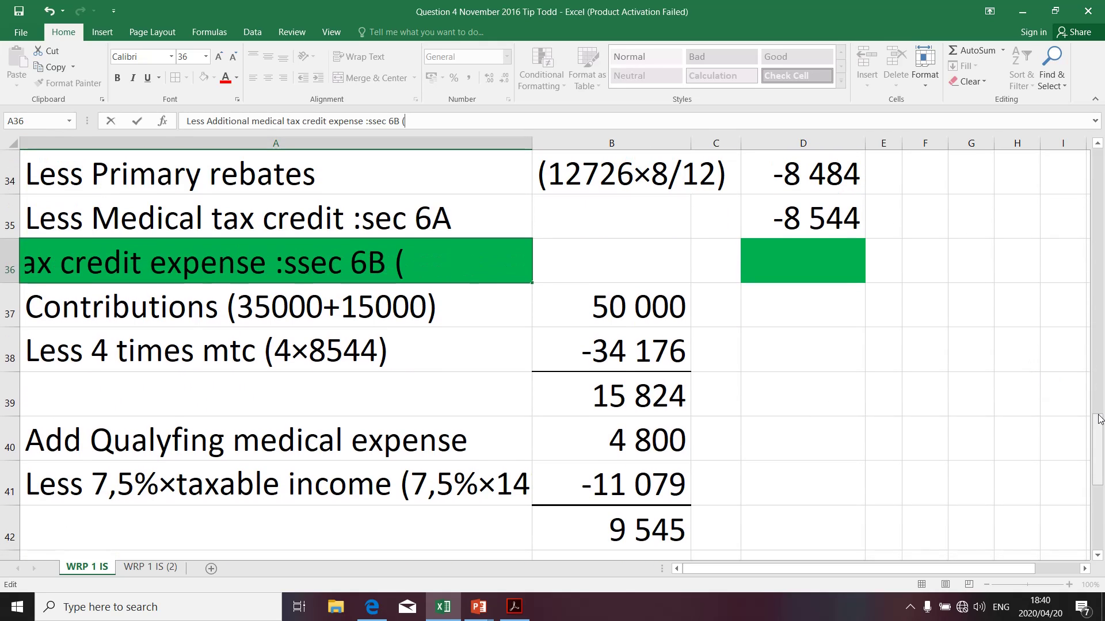
pyautogui.write('9')
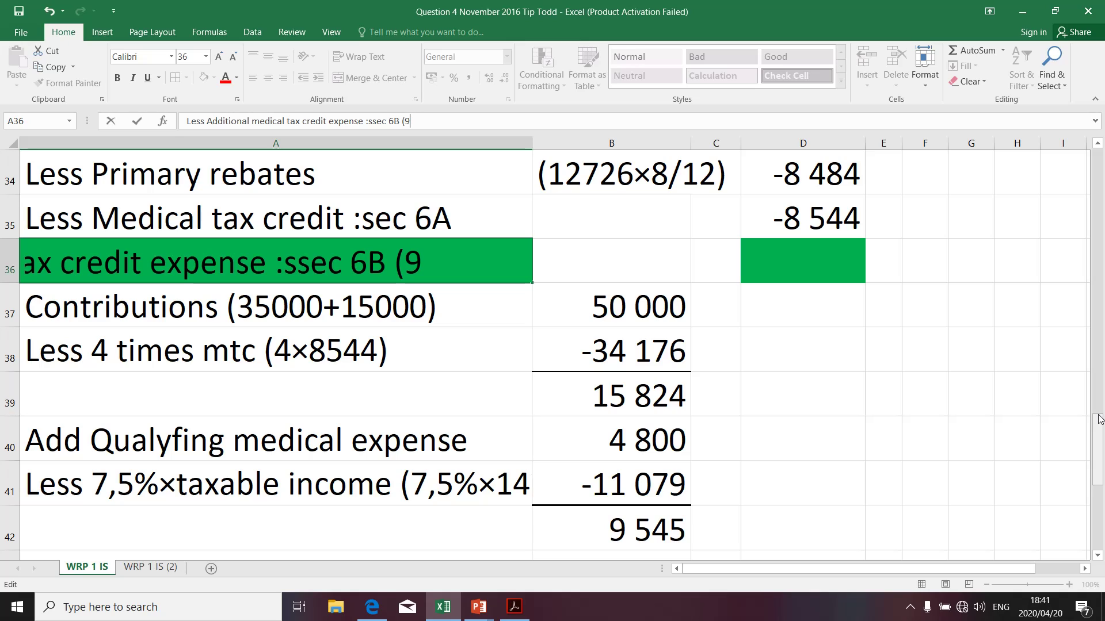
pyautogui.write('545')
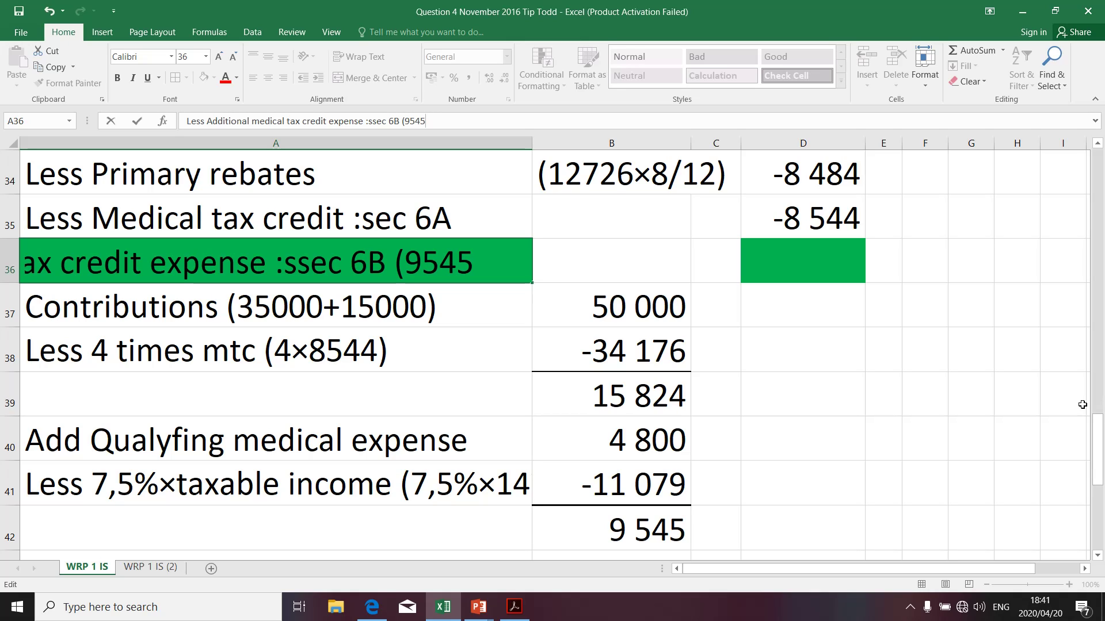
pyautogui.click(113, 30)
pyautogui.click(1039, 66)
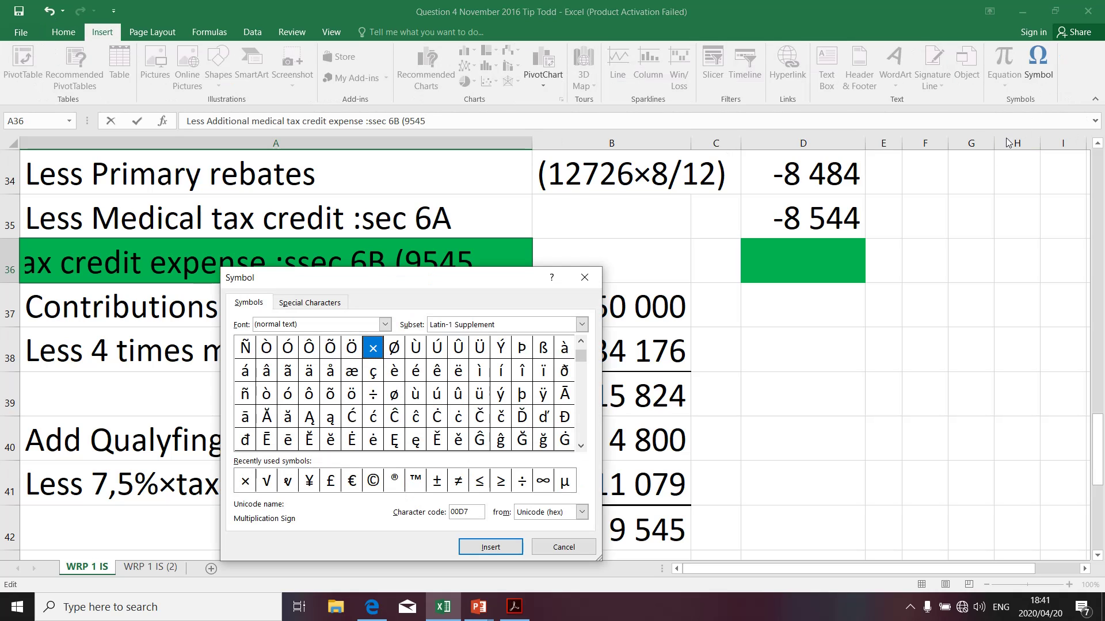
pyautogui.click(245, 480)
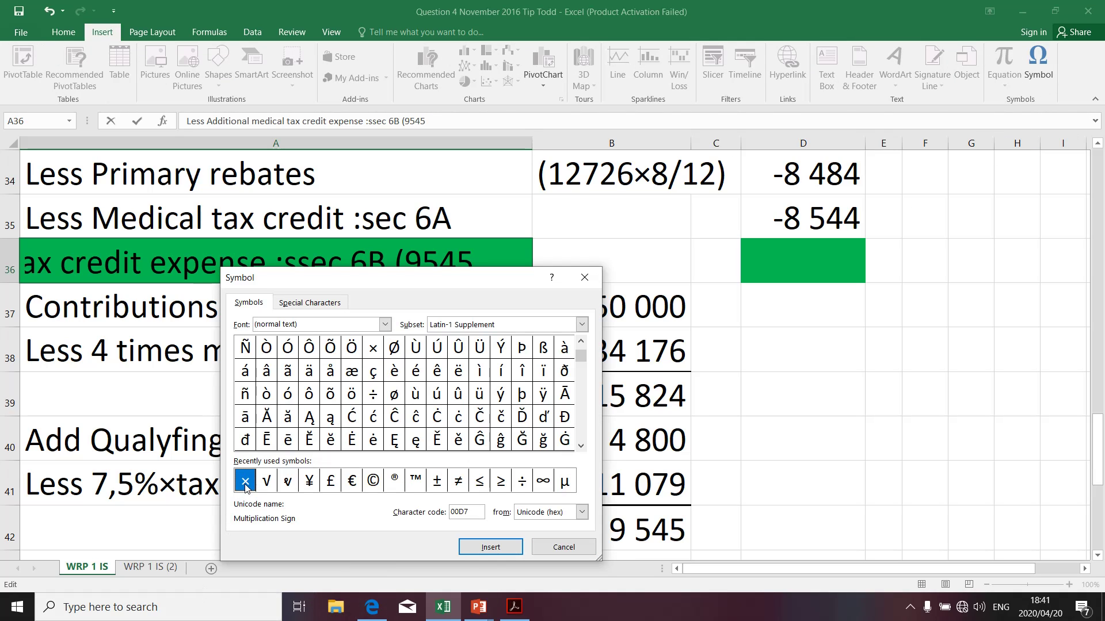
pyautogui.click(493, 548)
pyautogui.click(543, 554)
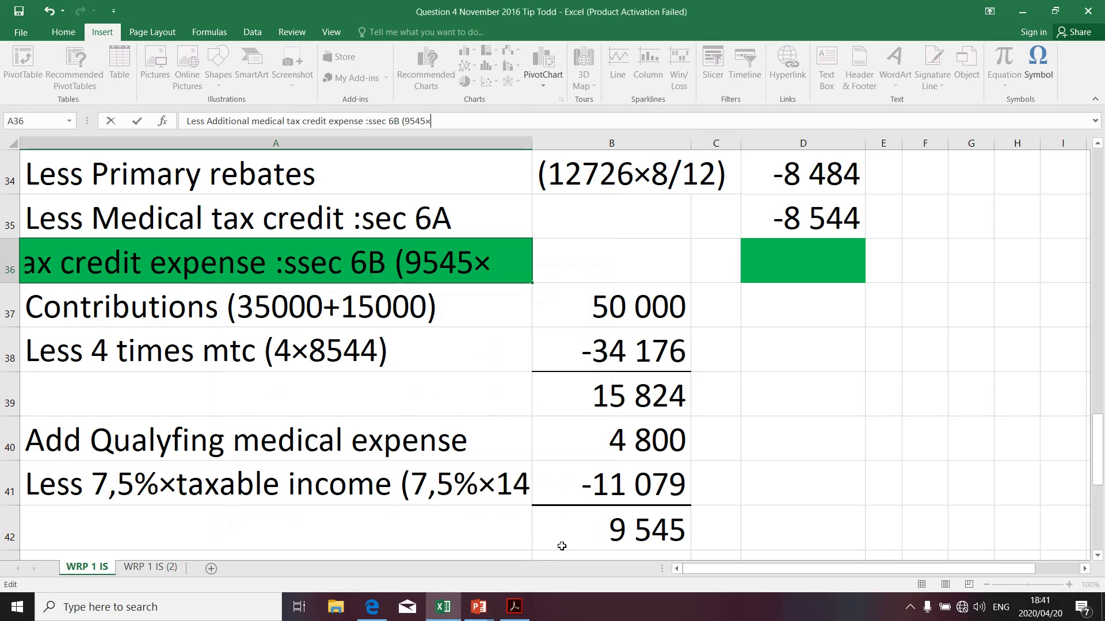
pyautogui.write('25%)')
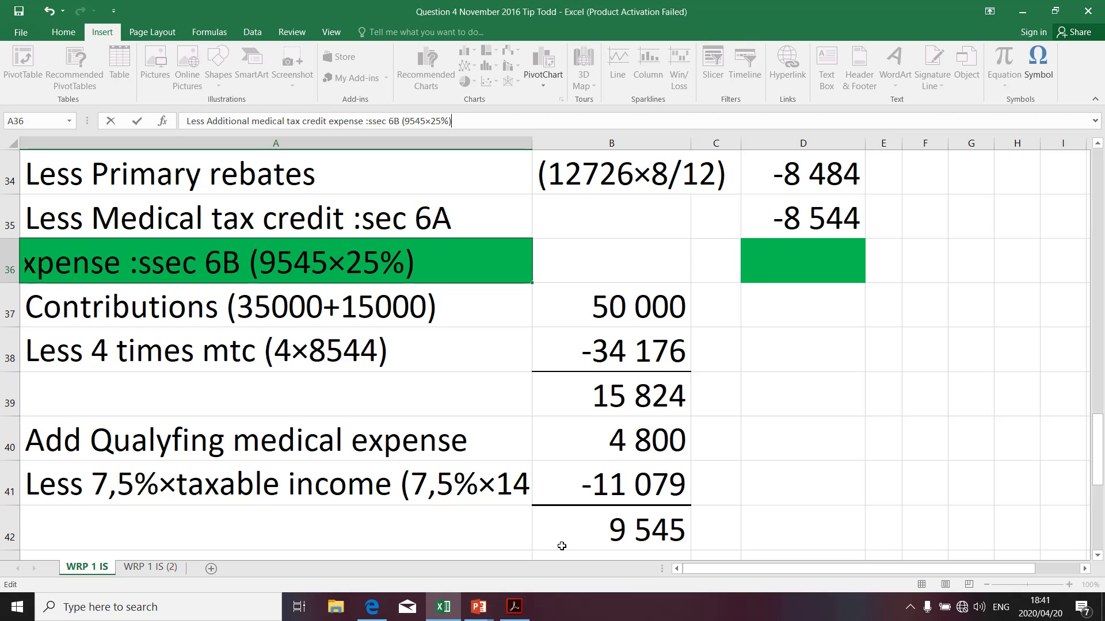
pyautogui.press('Return')
# - Enter the formula =-B42*25% in cell D36 for the section 6B additional medical tax credit
pyautogui.scroll(-1, 599, 535)
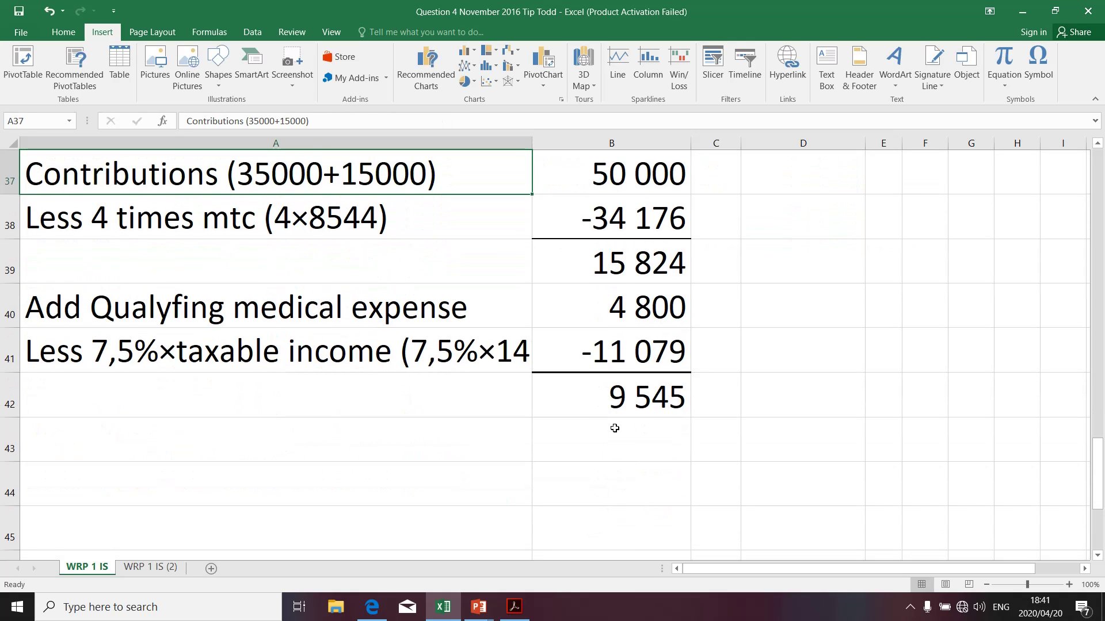
pyautogui.click(615, 409)
pyautogui.scroll(2, 617, 408)
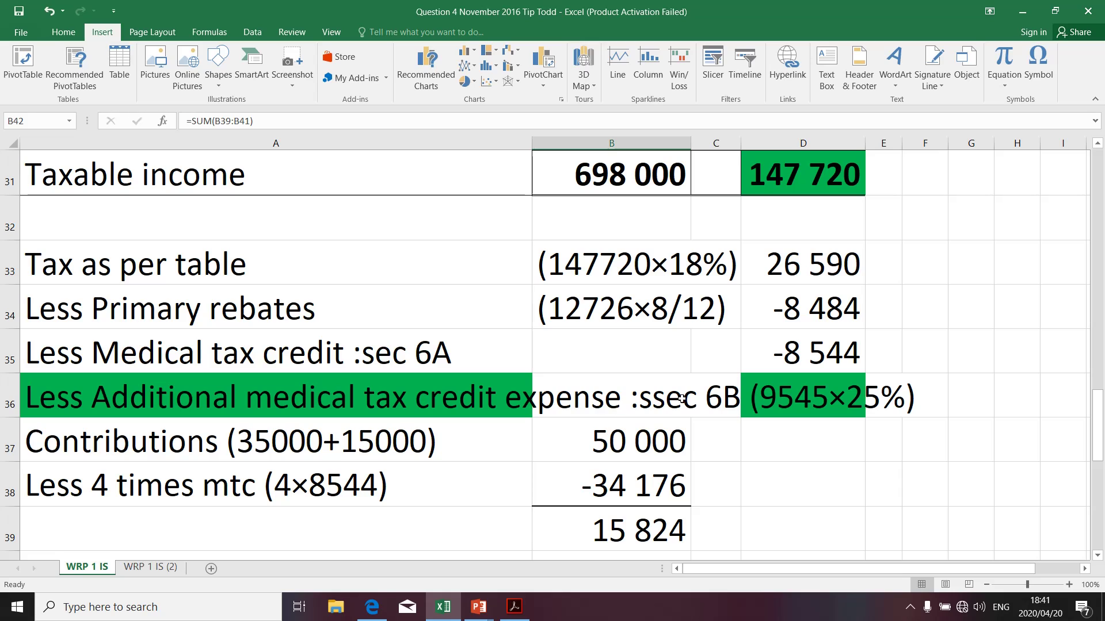
pyautogui.click(813, 393)
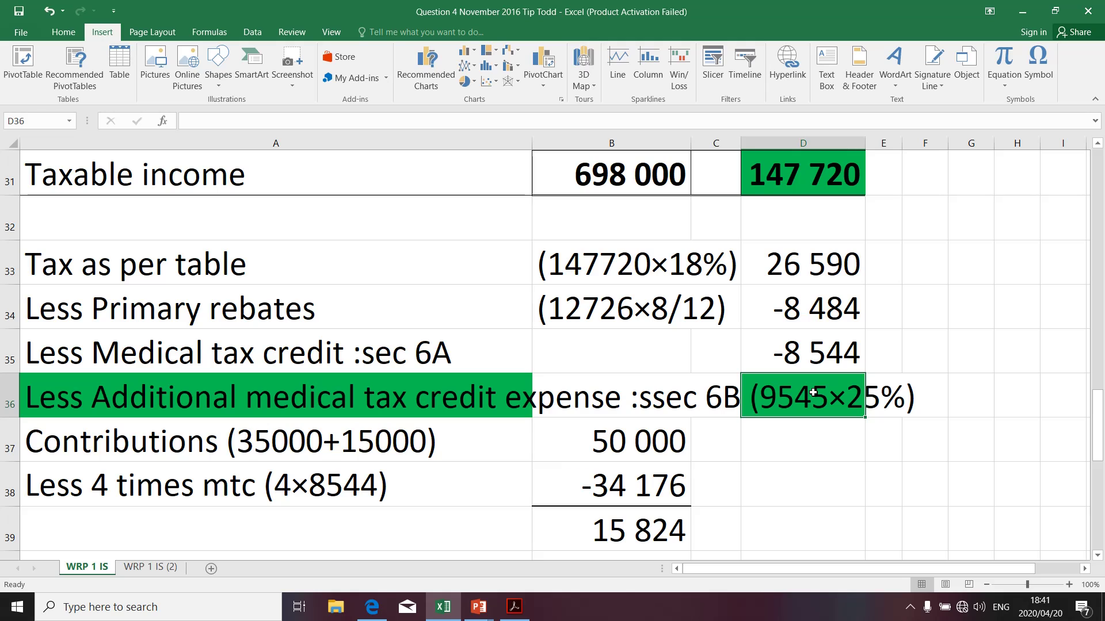
pyautogui.write('=')
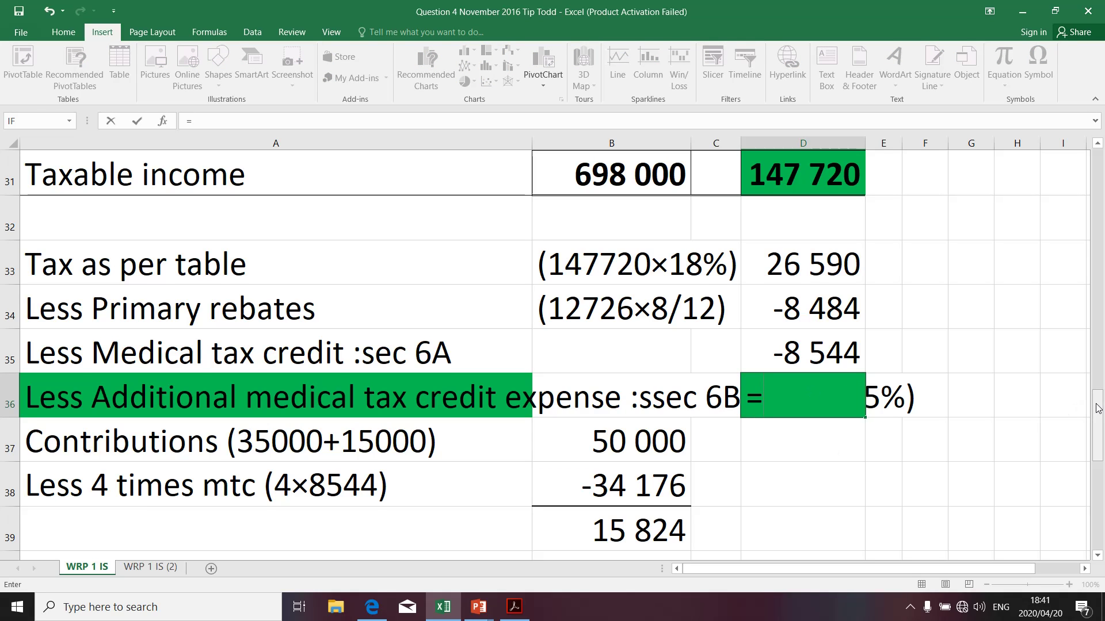
pyautogui.moveTo(1097, 407); pyautogui.dragTo(1101, 482)
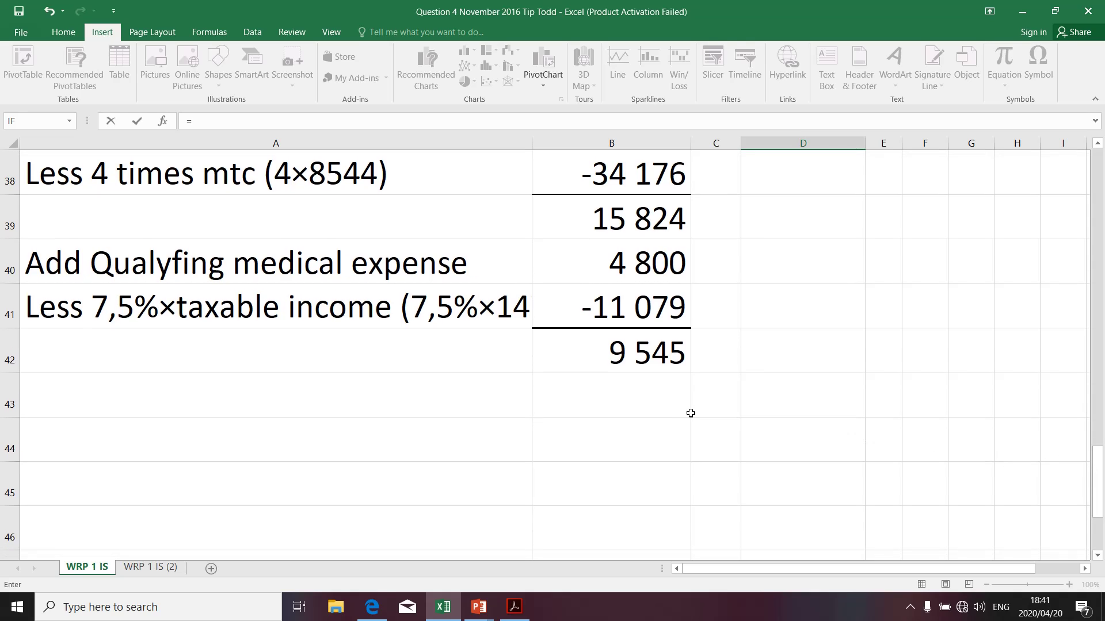
pyautogui.click(630, 363)
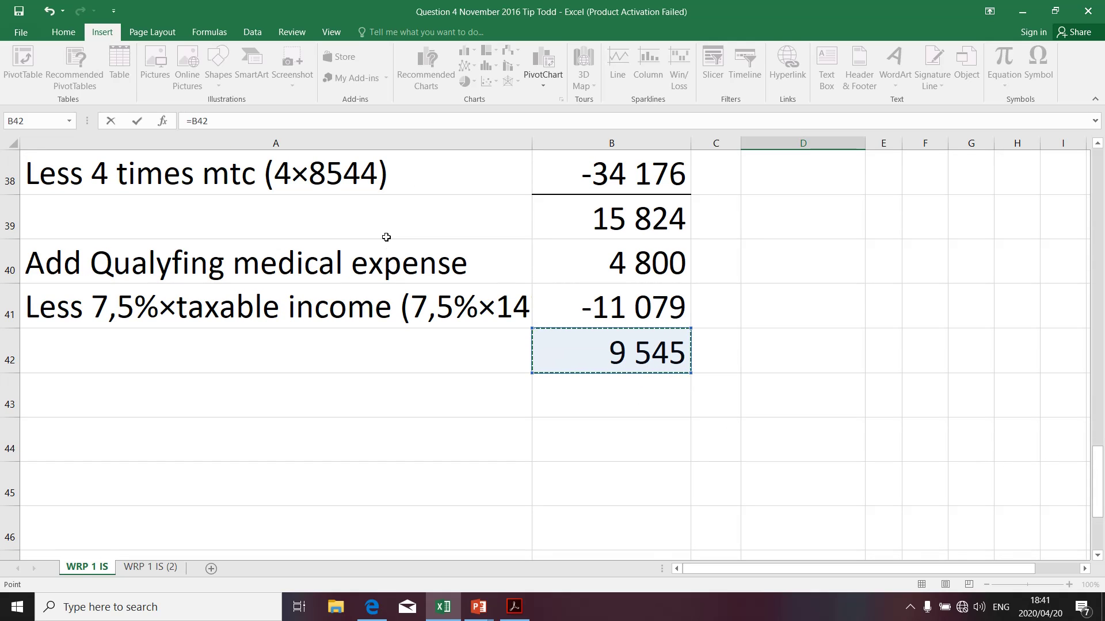
pyautogui.click(213, 121)
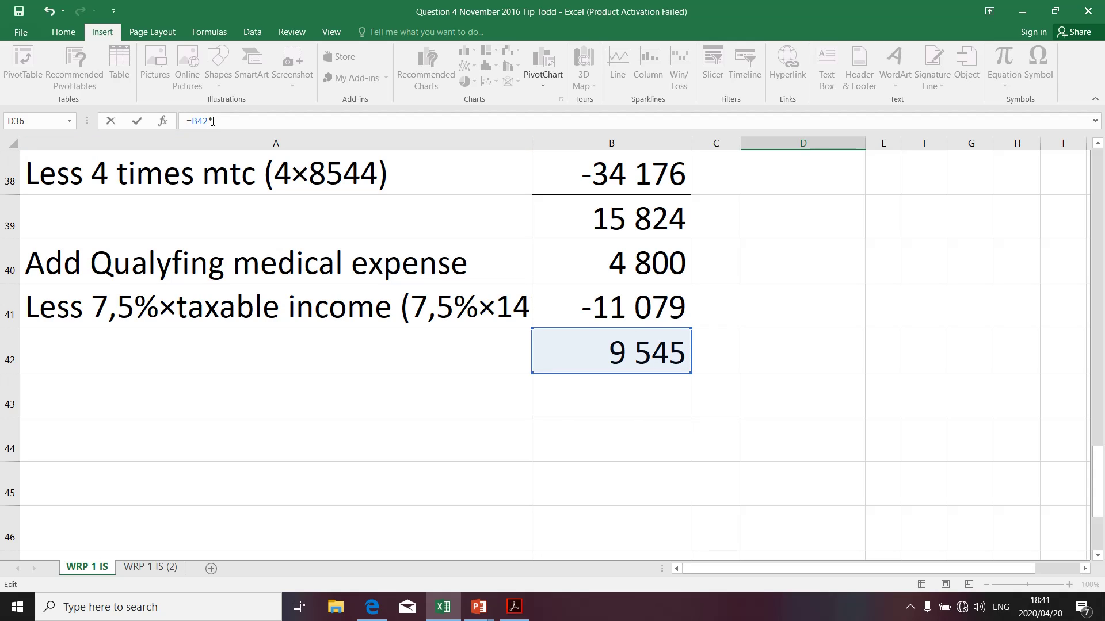
pyautogui.write('*25%')
pyautogui.press('Return')
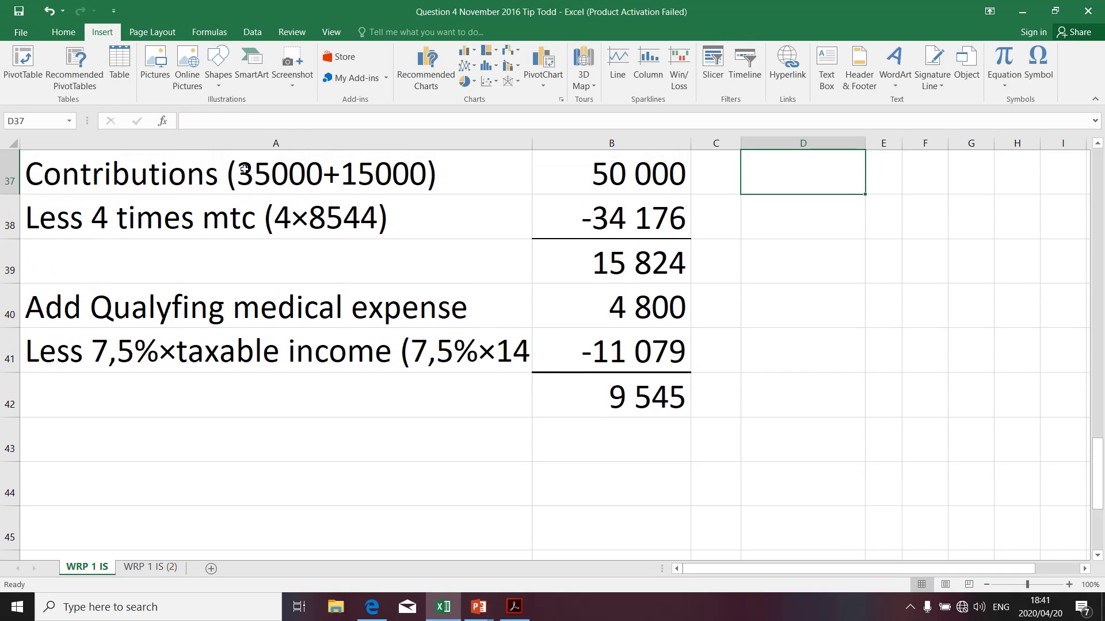
pyautogui.scroll(2, 244, 168)
pyautogui.click(785, 528)
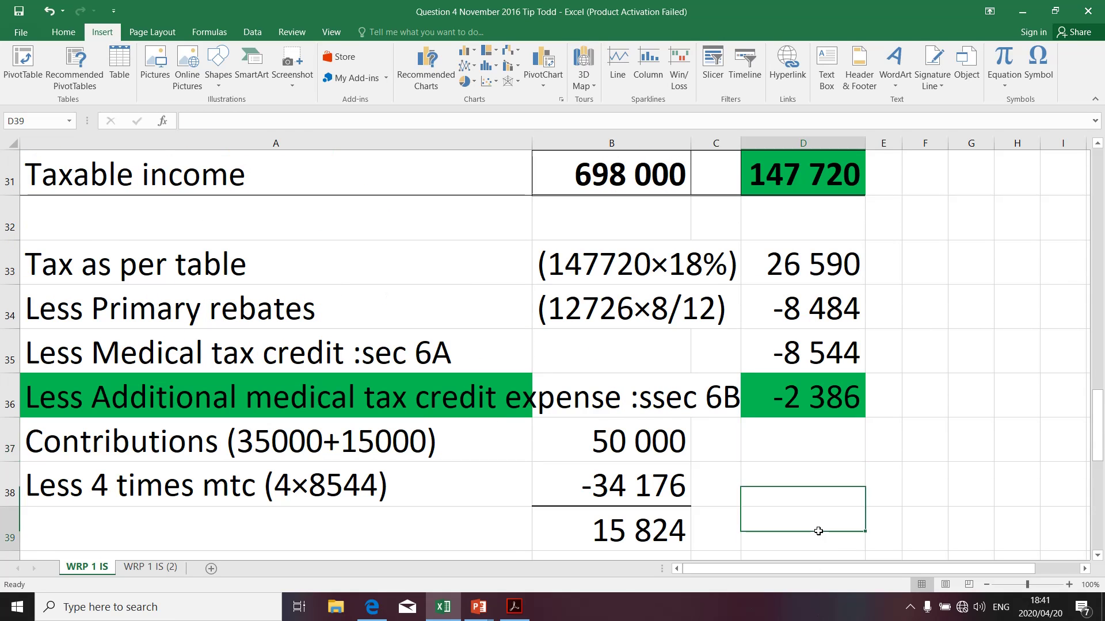
# - Remove the green fill from cell D36
pyautogui.click(784, 408)
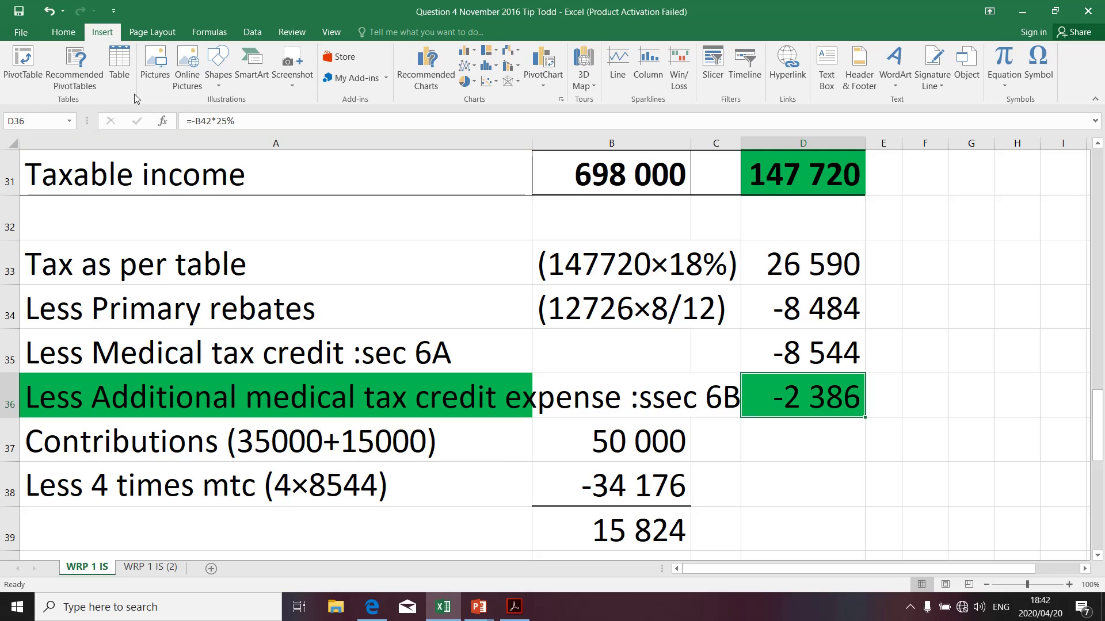
pyautogui.click(64, 33)
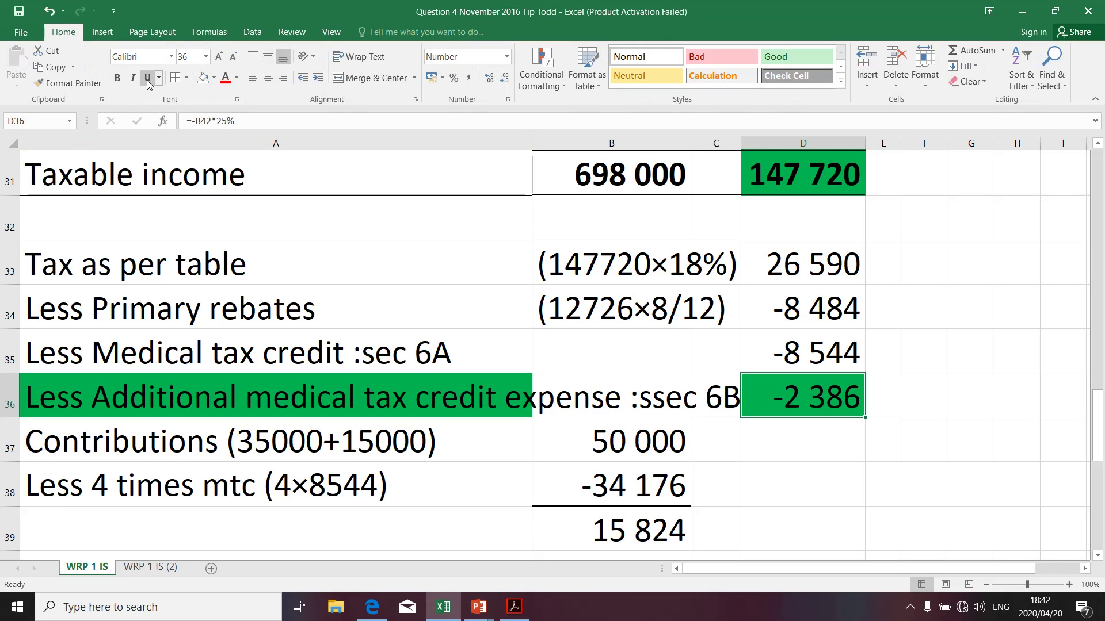
pyautogui.click(202, 78)
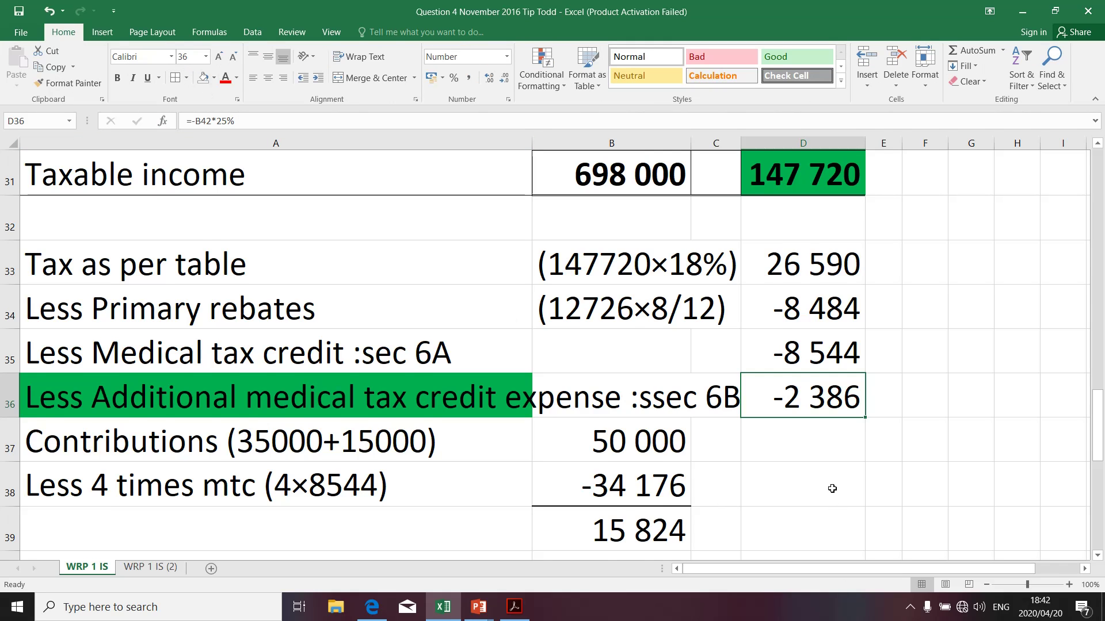
# - Review the section 6B label in A36, the working in B37:B41, the credit in D36 and the taxable income row
pyautogui.scroll(-1, 834, 488)
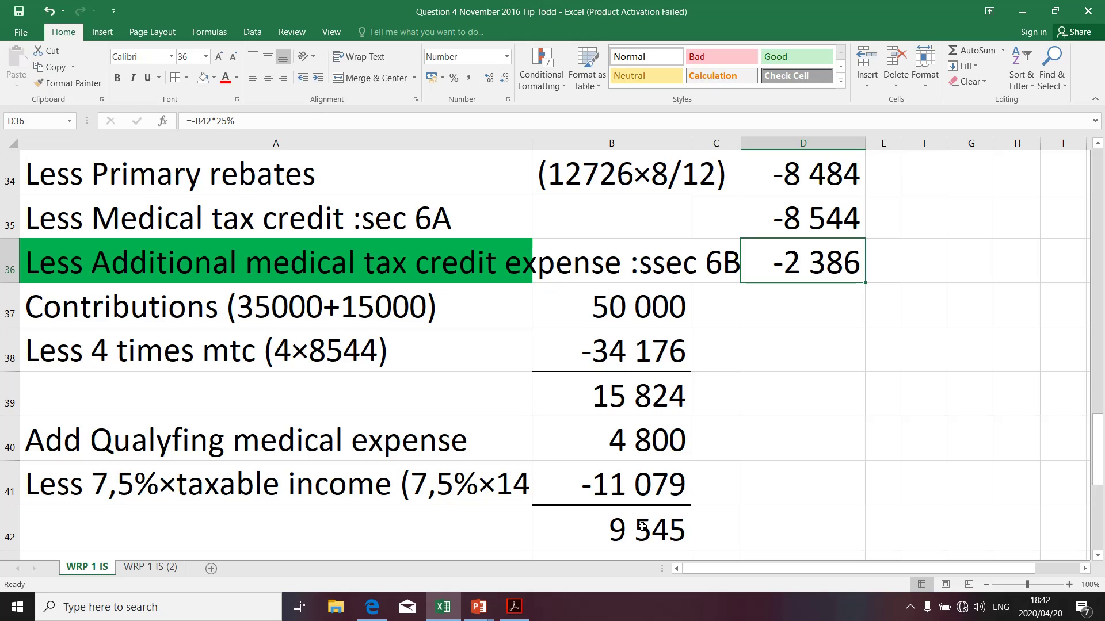
pyautogui.click(79, 249)
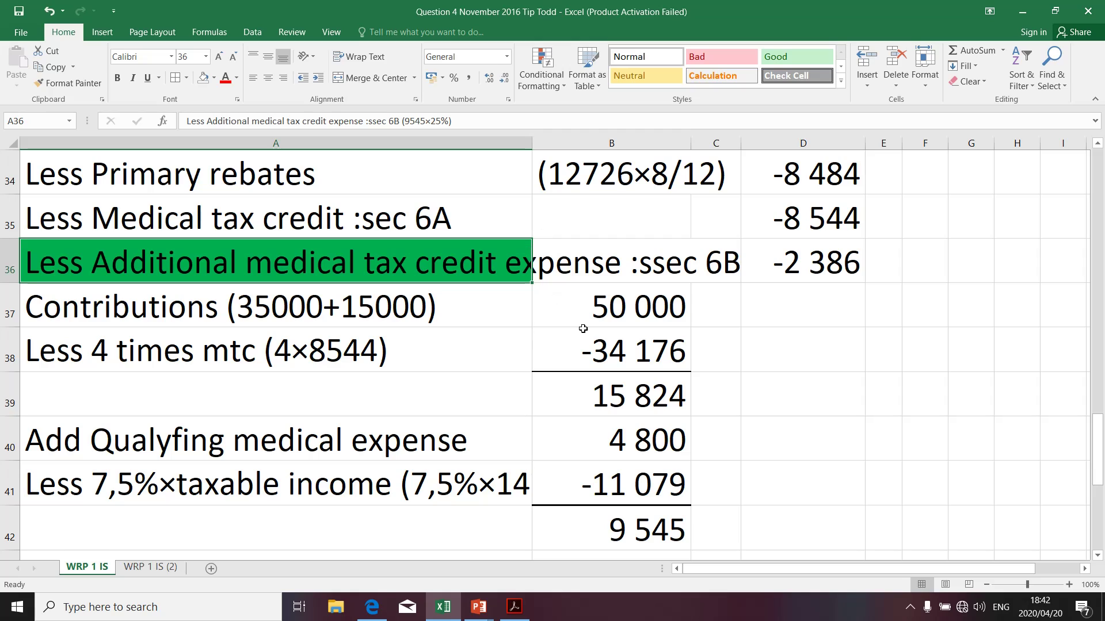
pyautogui.moveTo(586, 310); pyautogui.dragTo(588, 478)
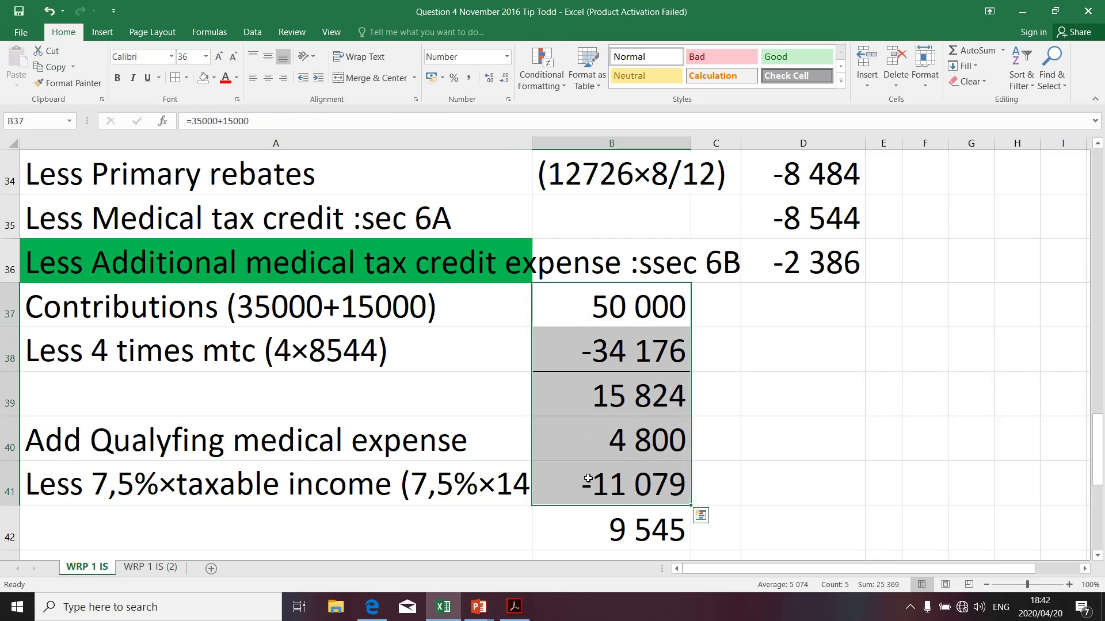
pyautogui.click(804, 258)
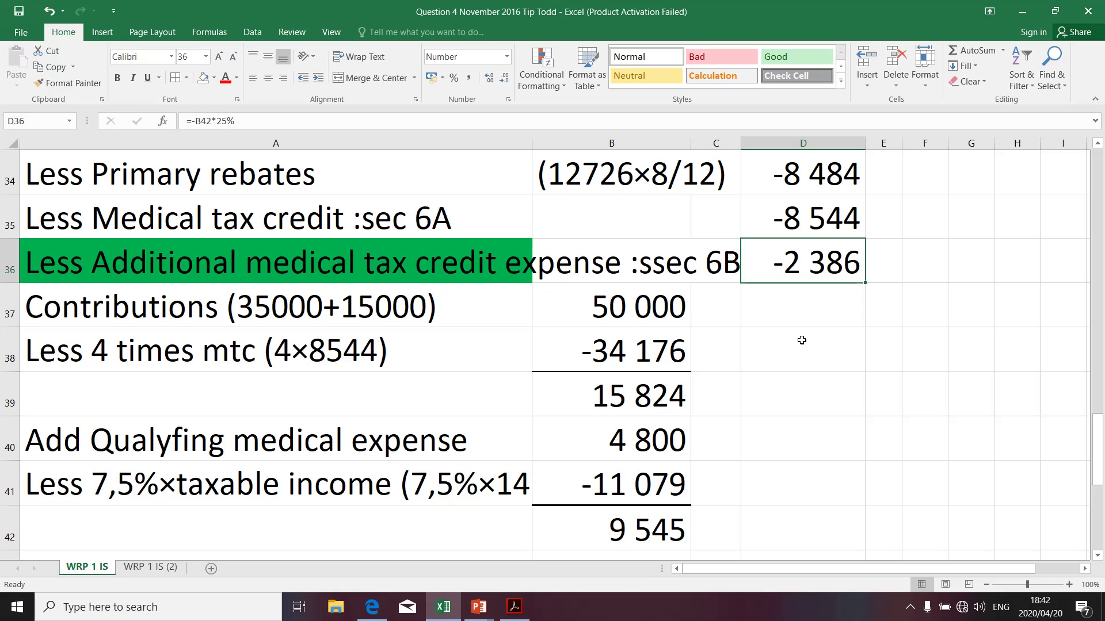
pyautogui.scroll(2, 802, 340)
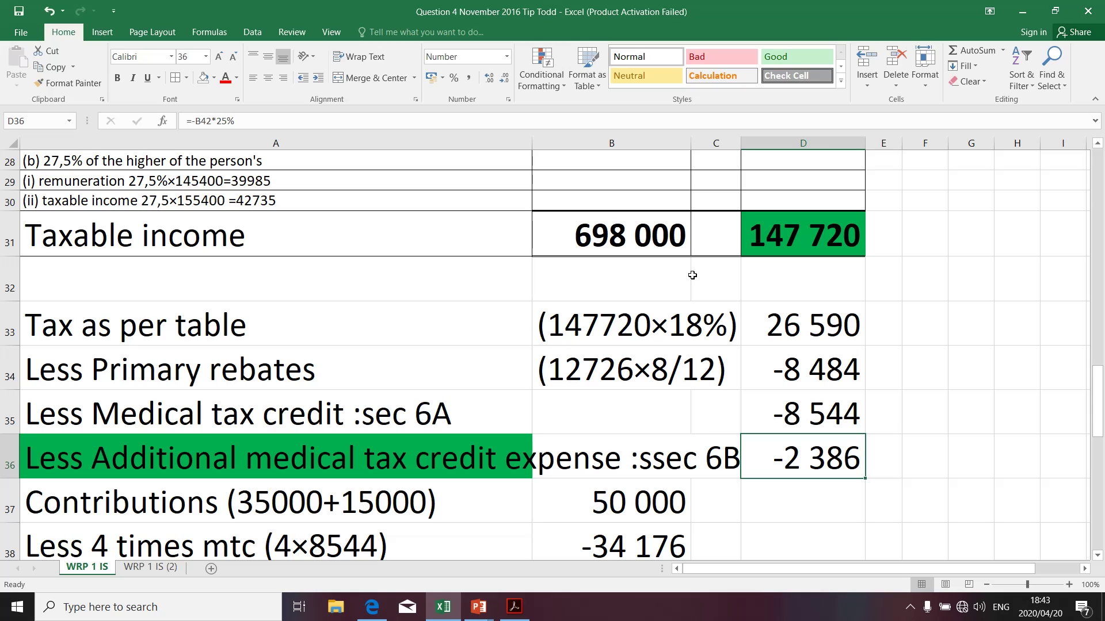
pyautogui.click(676, 248)
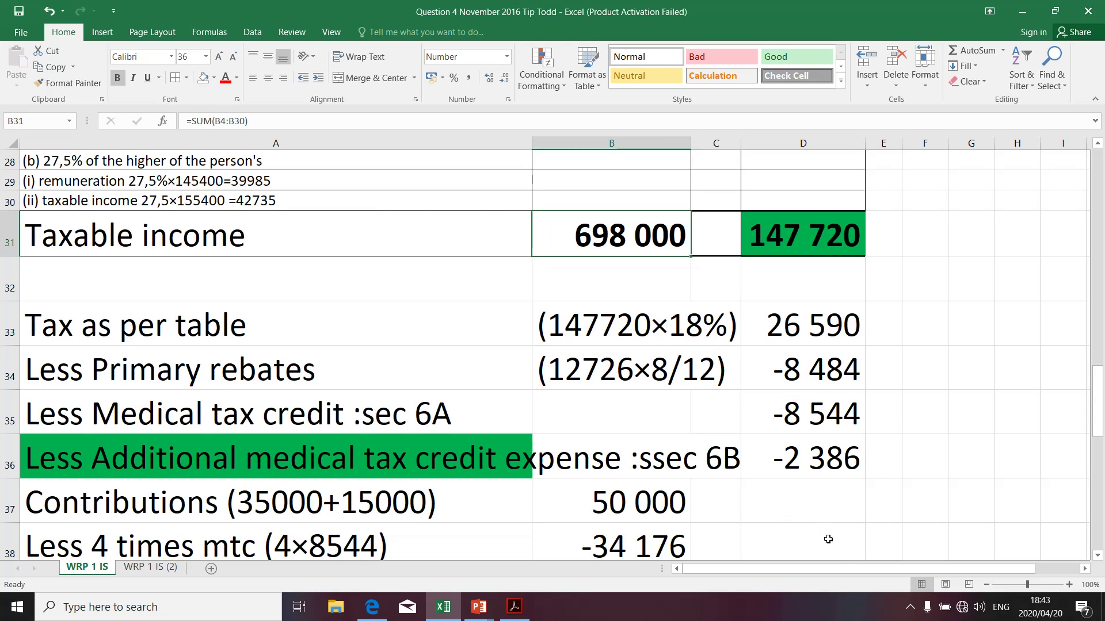